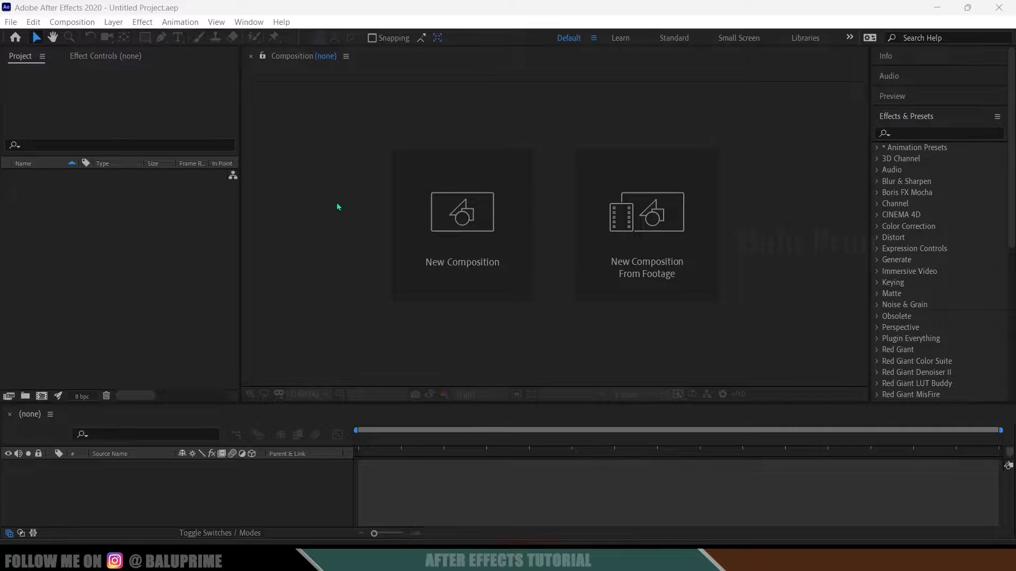
# Step: Create a new 1024x1024 VR master at 24 fps with 3D null camera control and the 3D plugins option enabled
pyautogui.click(91, 22)
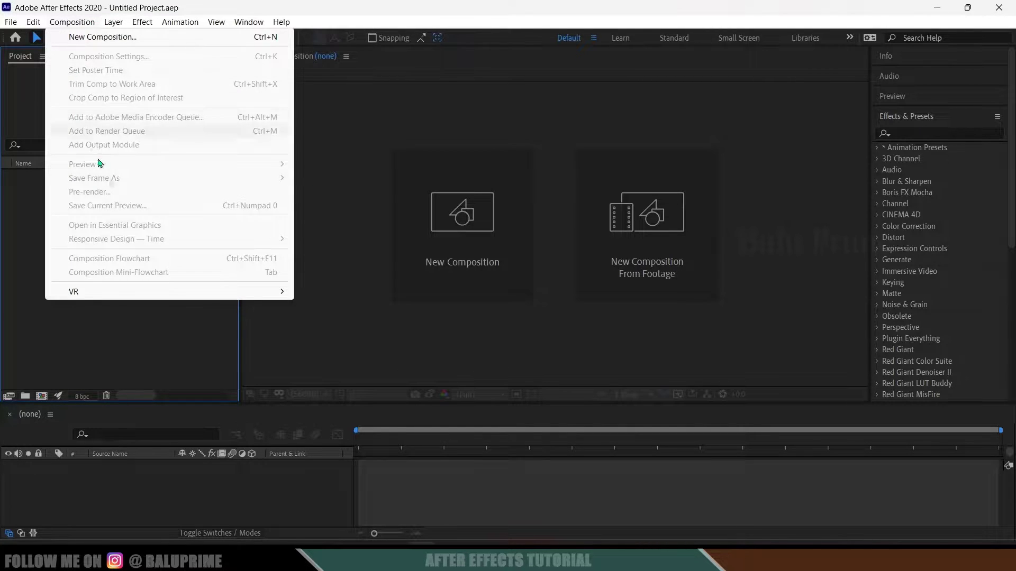
pyautogui.moveTo(117, 295)
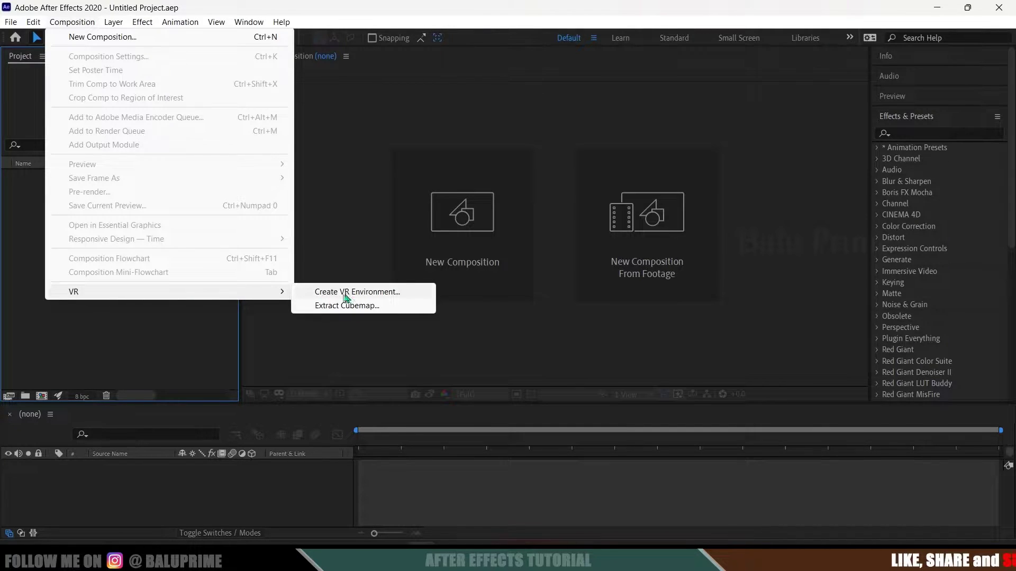
pyautogui.click(378, 294)
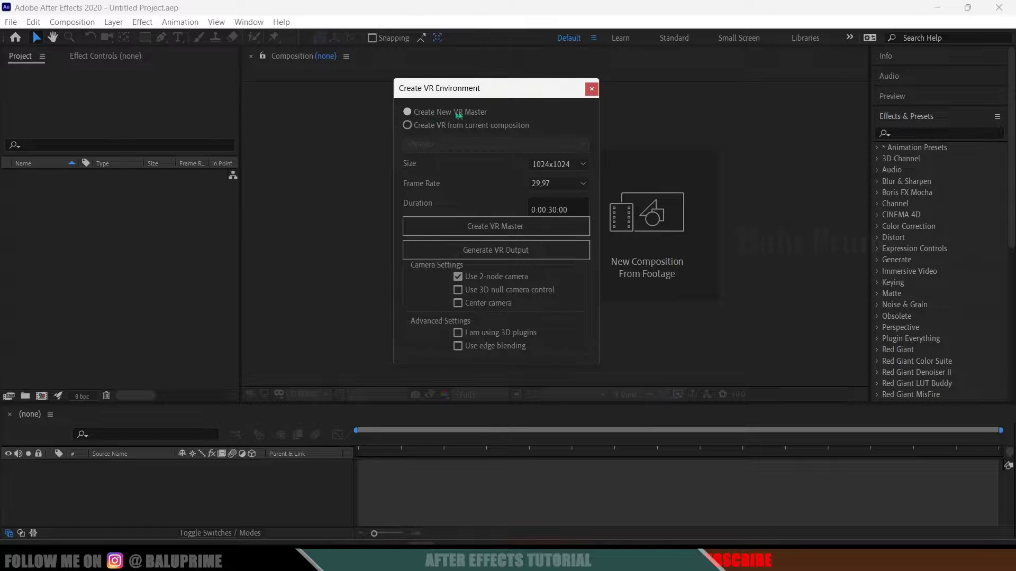
pyautogui.click(545, 164)
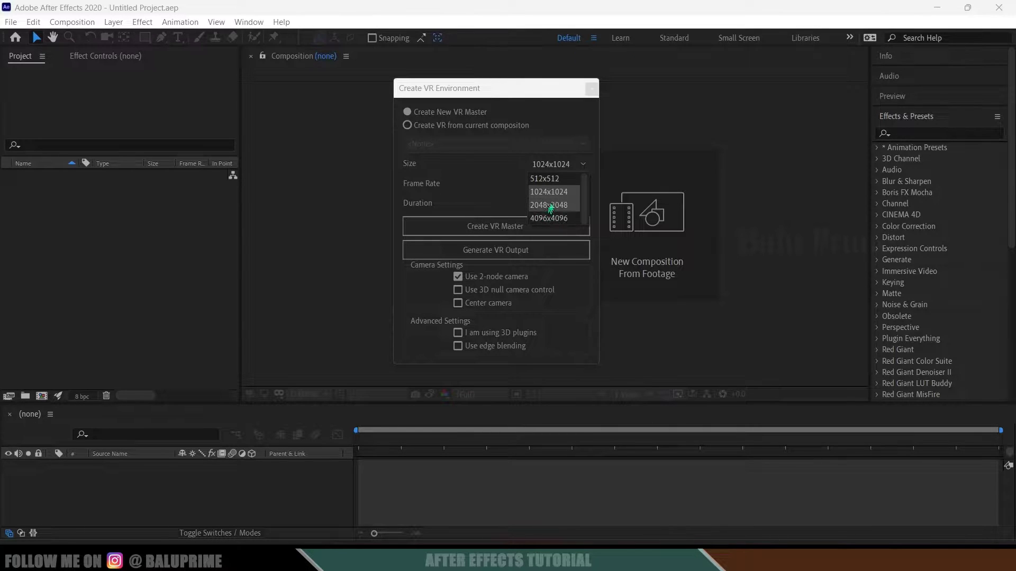
pyautogui.click(547, 193)
pyautogui.click(545, 186)
pyautogui.click(542, 253)
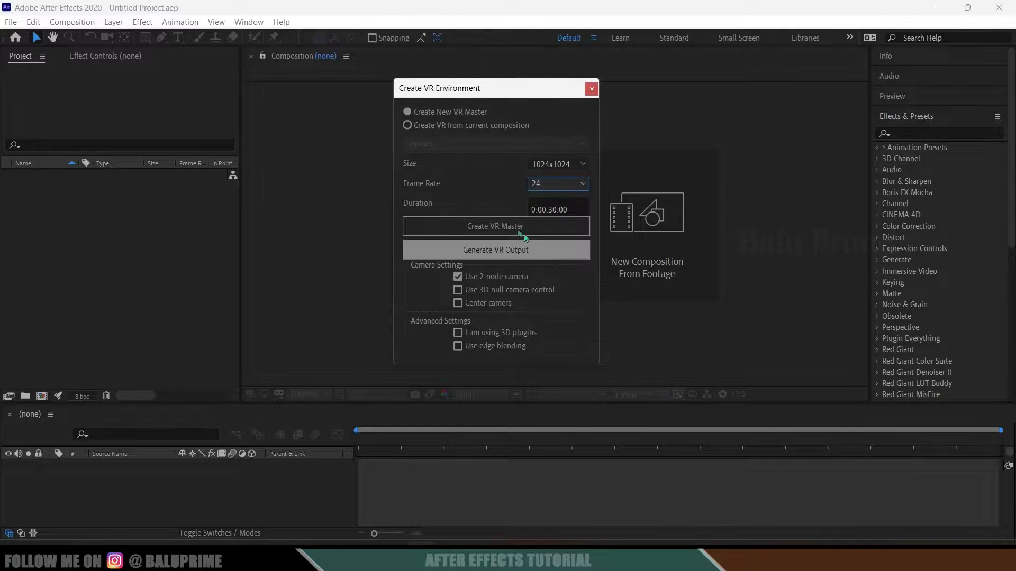
pyautogui.click(458, 290)
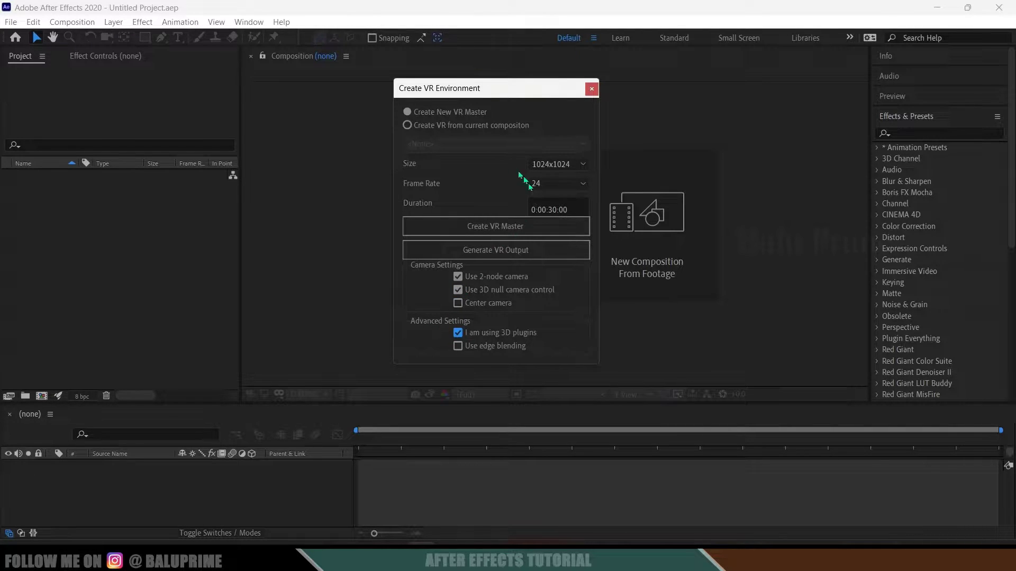
pyautogui.click(499, 231)
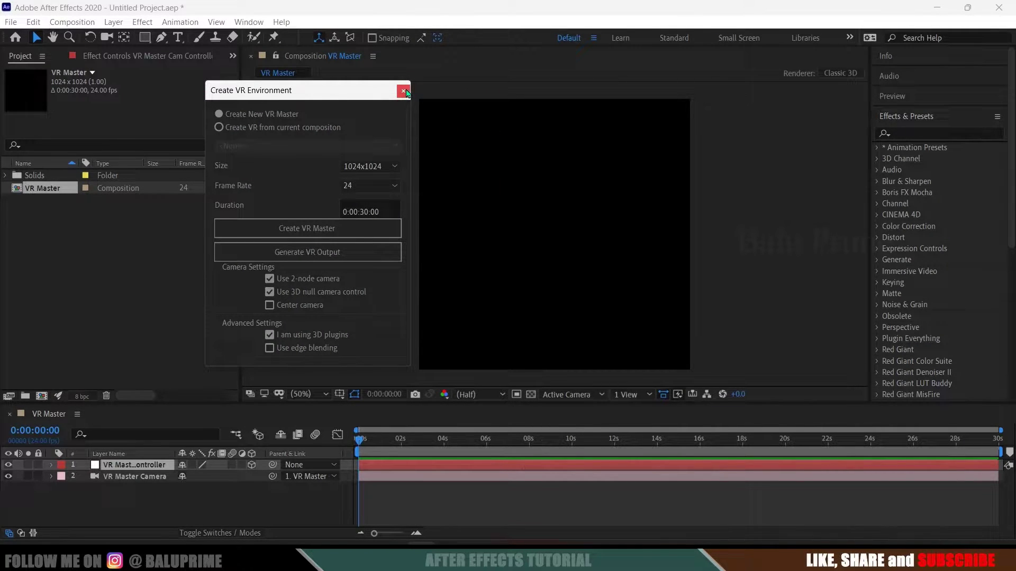
pyautogui.click(403, 91)
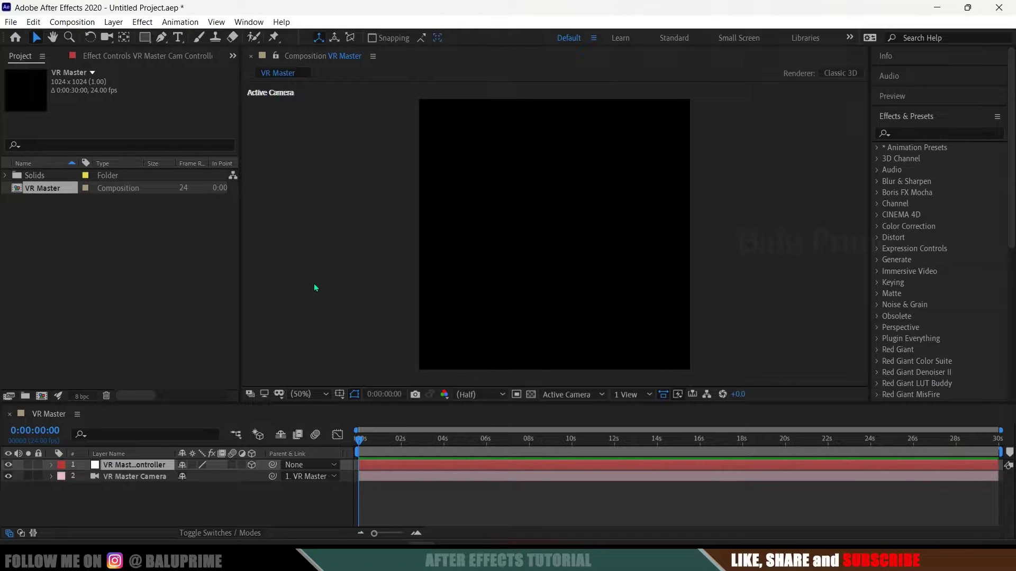
# Step: Add a new comp-size solid layer named "element" to the VR Master composition
pyautogui.click(113, 21)
pyautogui.moveTo(132, 36)
pyautogui.click(353, 51)
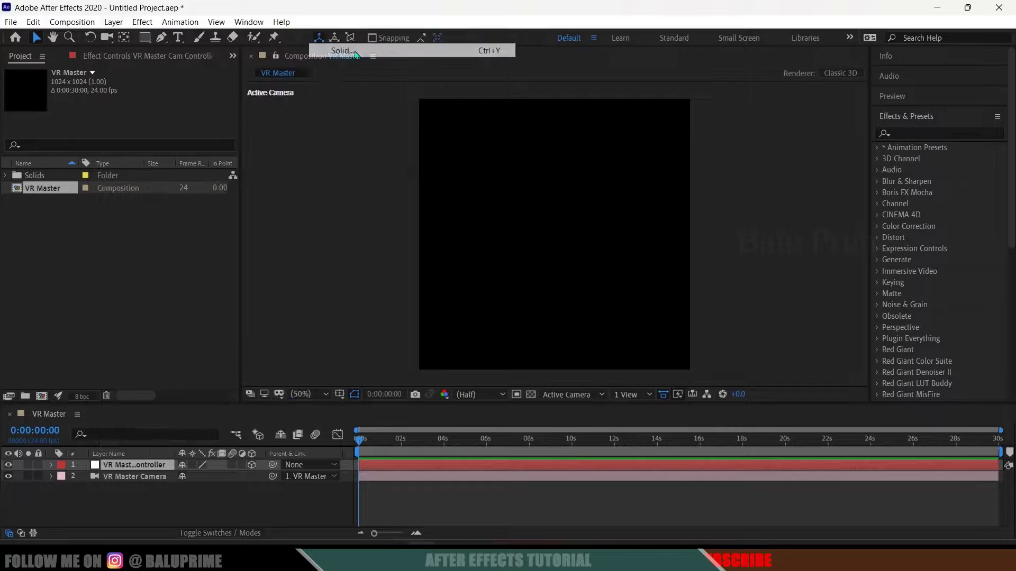
pyautogui.write('element')
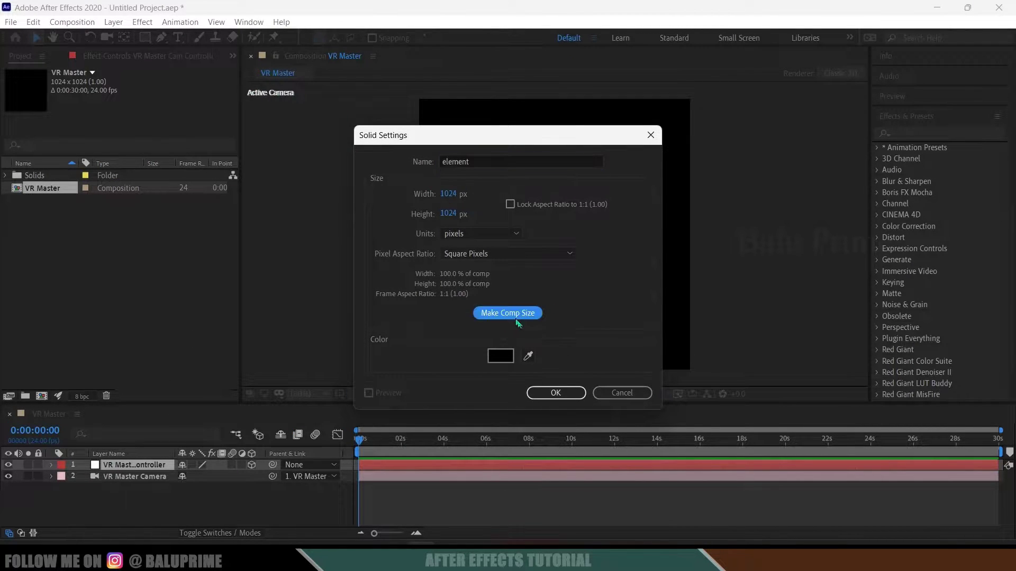
pyautogui.click(553, 393)
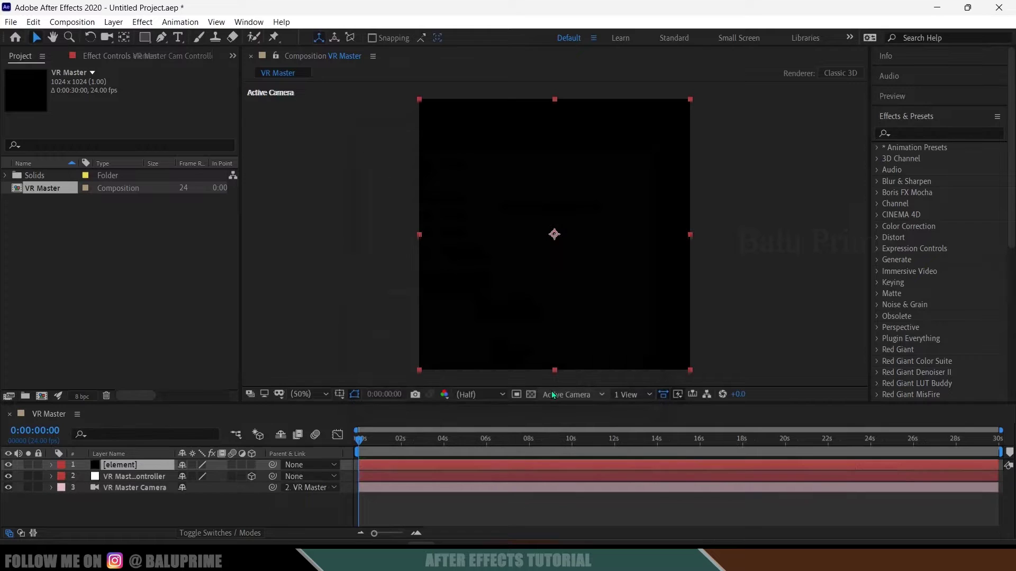
# Step: Apply the Video Copilot Element effect to the element layer and open its Scene Setup
pyautogui.click(915, 134)
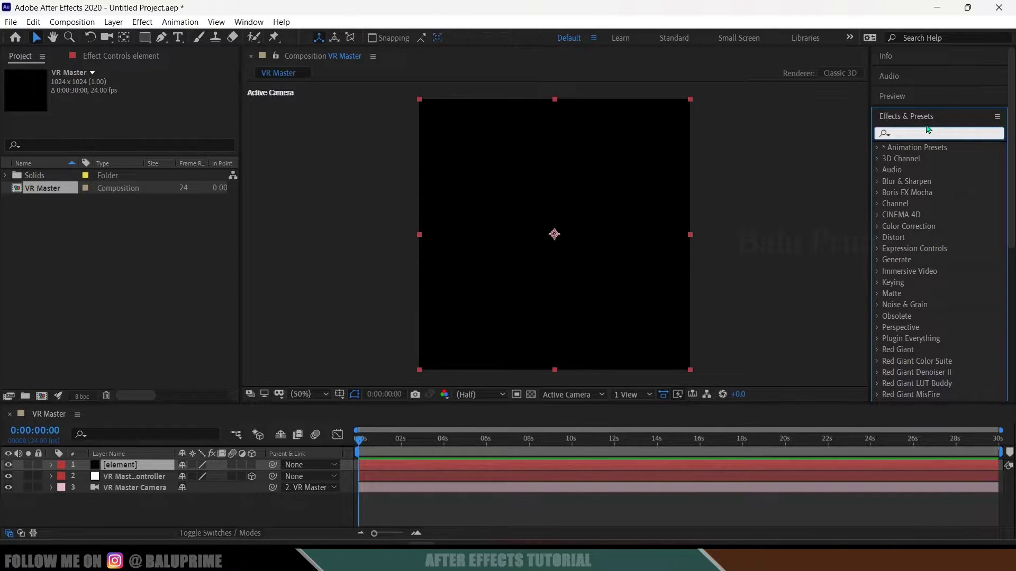
pyautogui.click(249, 21)
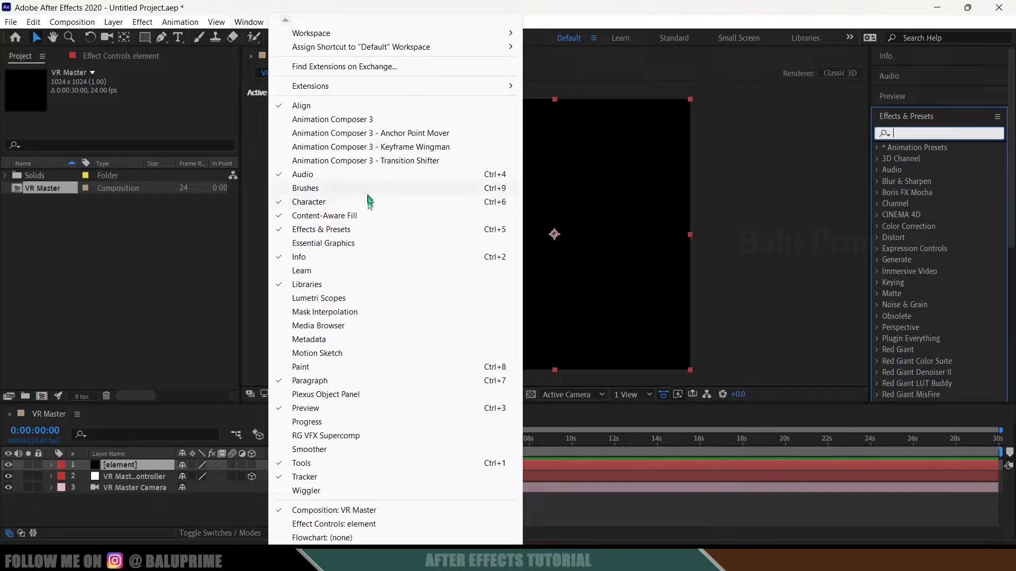
pyautogui.click(916, 132)
pyautogui.write('element')
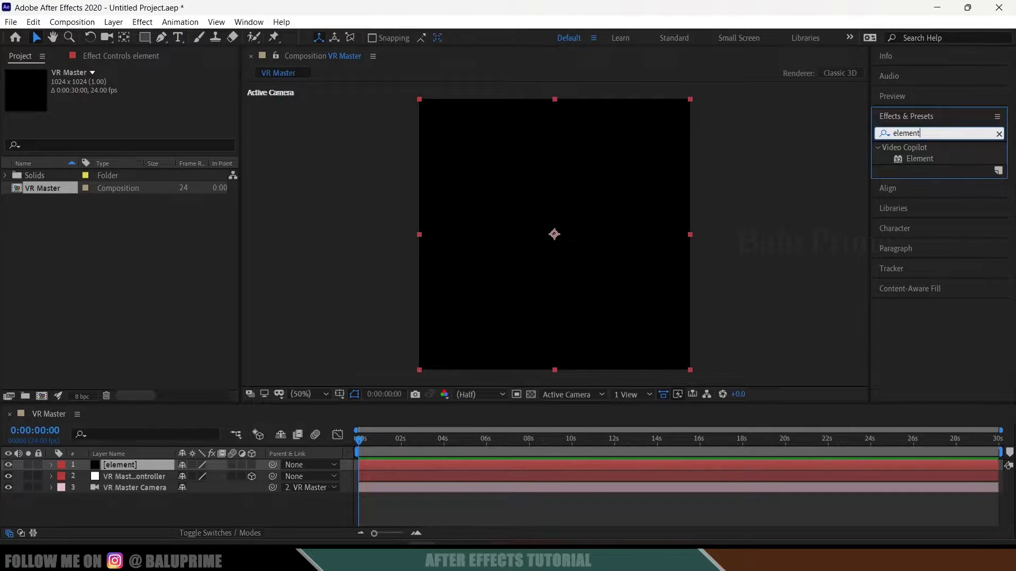
pyautogui.click(921, 159)
pyautogui.moveTo(927, 161); pyautogui.dragTo(125, 464)
pyautogui.click(60, 117)
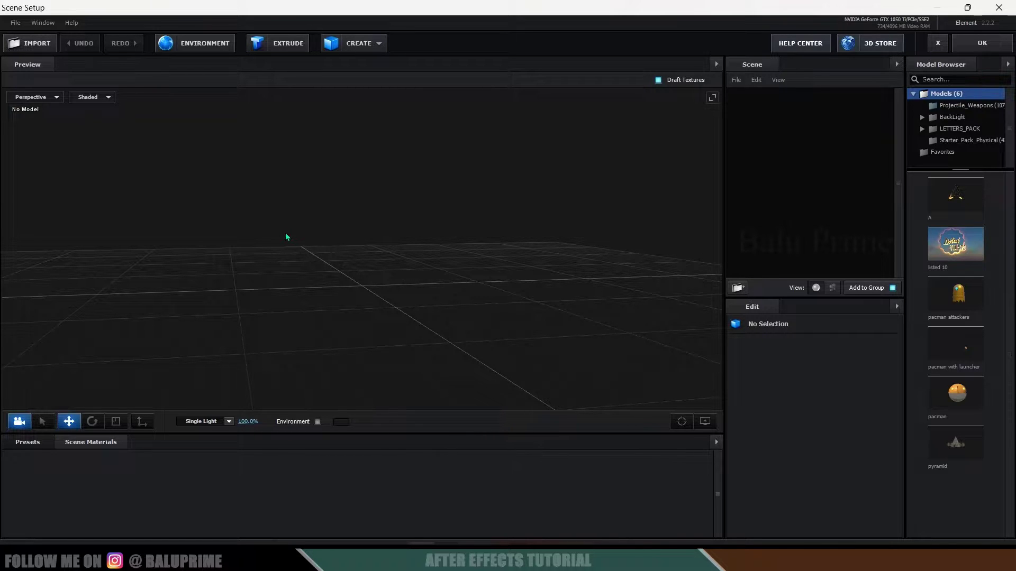
# Step: Choose untitled_000001.obj in the seq folder for import as a 3D sequence
pyautogui.moveTo(285, 233); pyautogui.dragTo(383, 275)
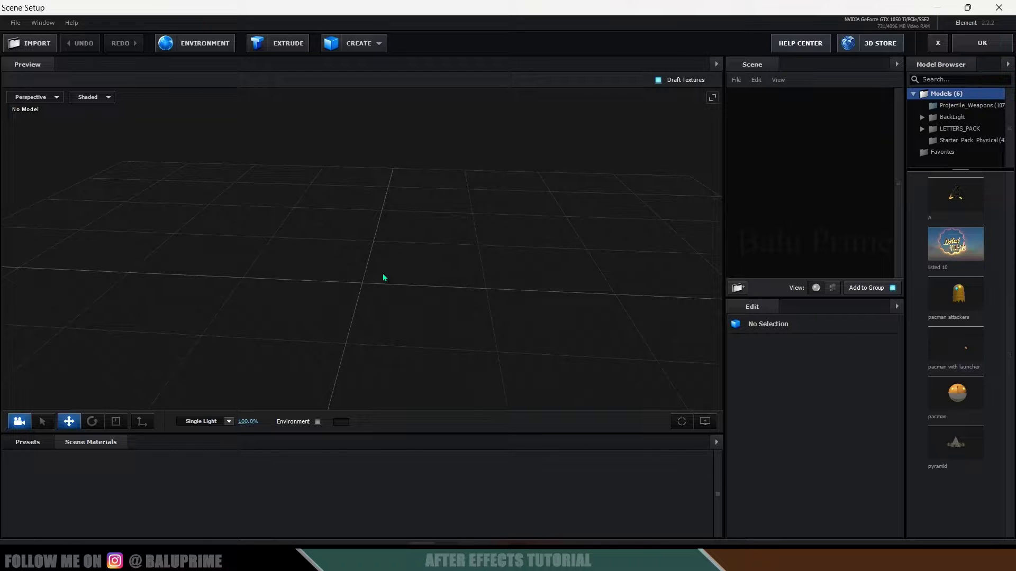
pyautogui.moveTo(384, 276); pyautogui.dragTo(356, 250)
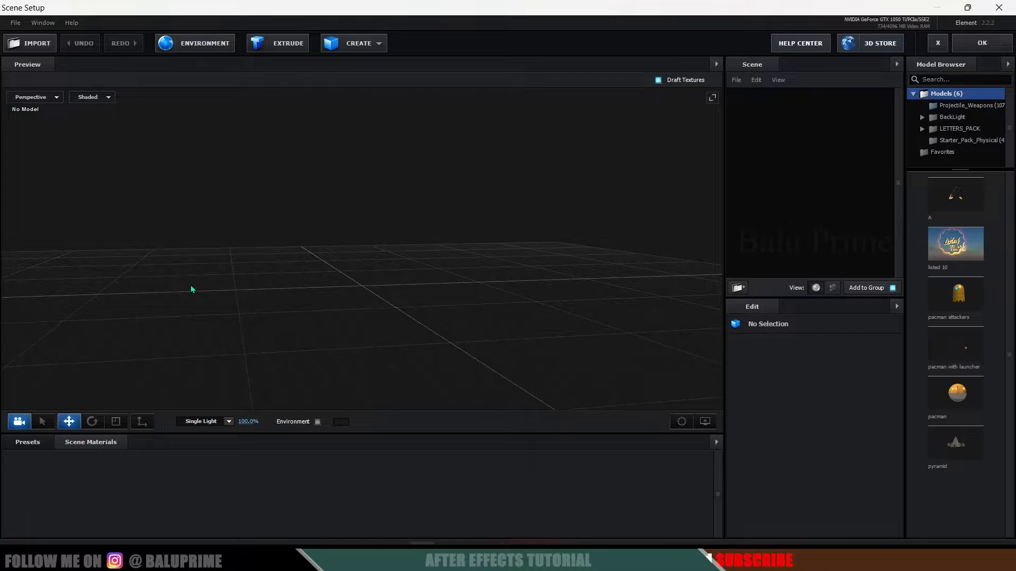
pyautogui.click(15, 23)
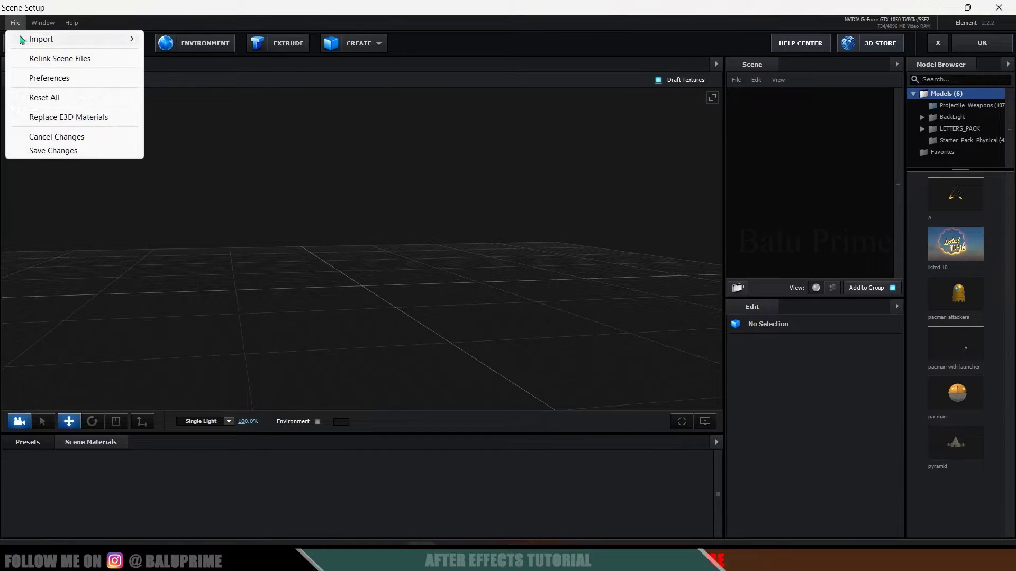
pyautogui.moveTo(34, 42)
pyautogui.click(191, 55)
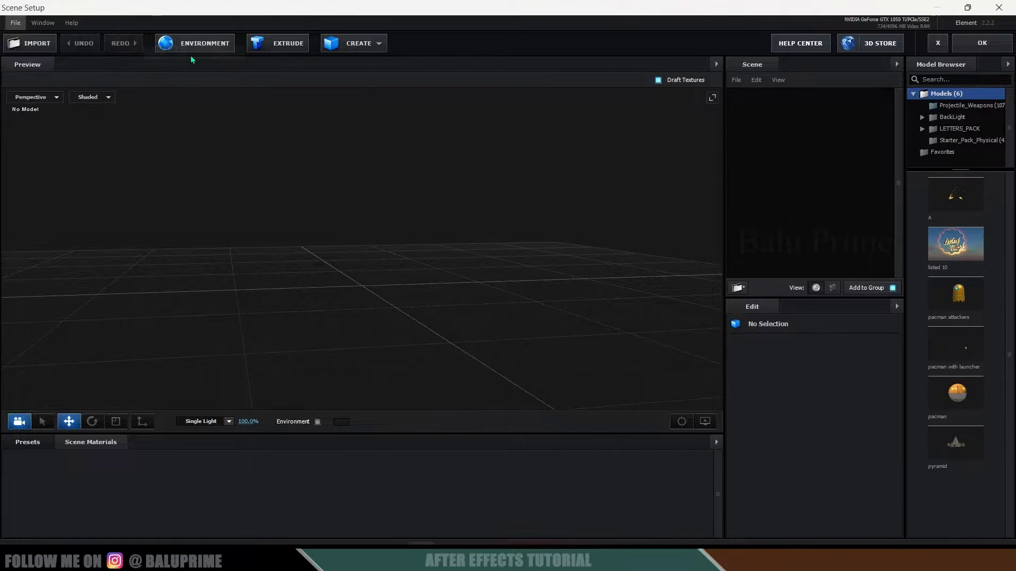
pyautogui.scroll(-5, 180, 161)
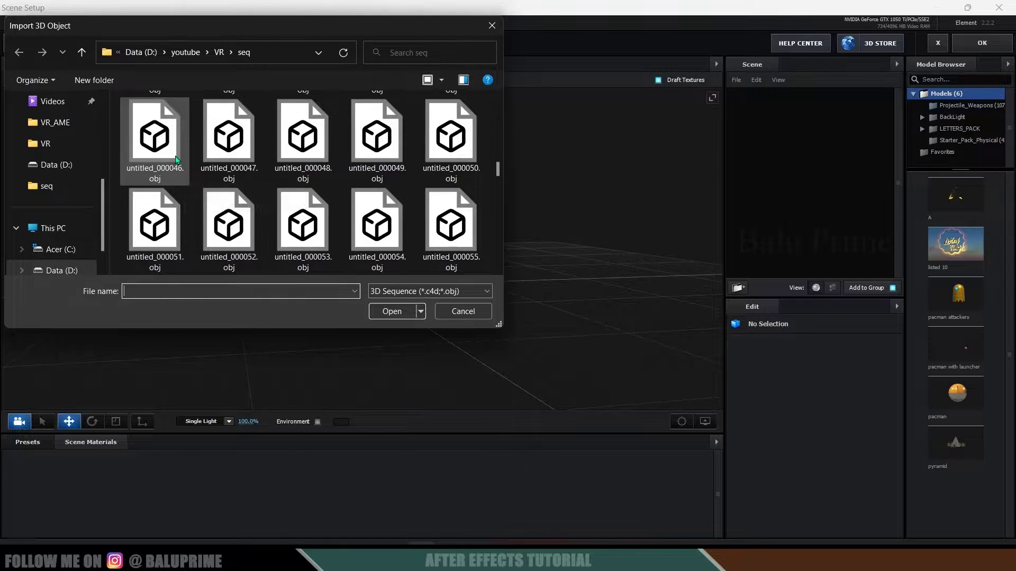
pyautogui.scroll(5, 176, 159)
pyautogui.click(176, 160)
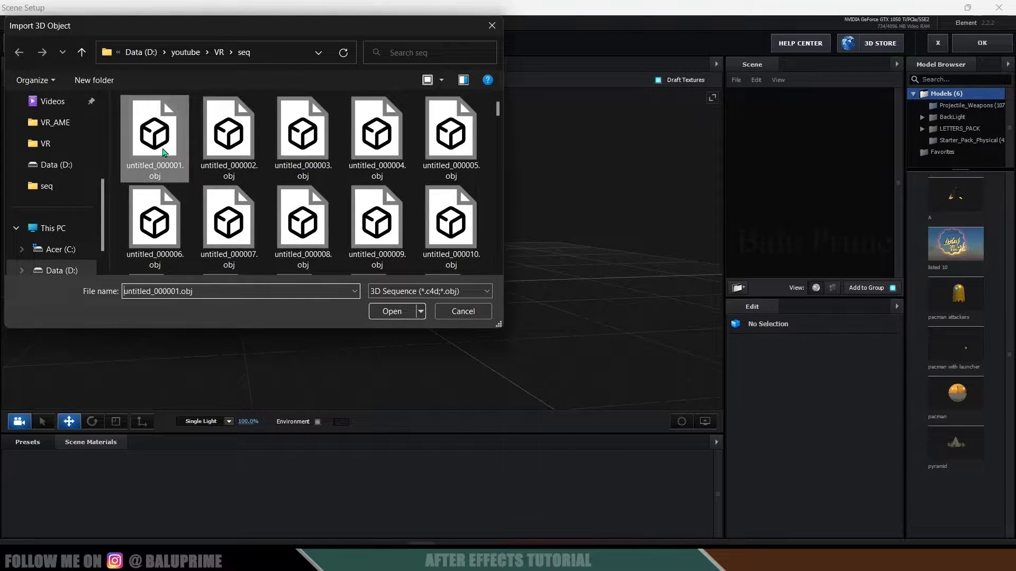
pyautogui.click(398, 312)
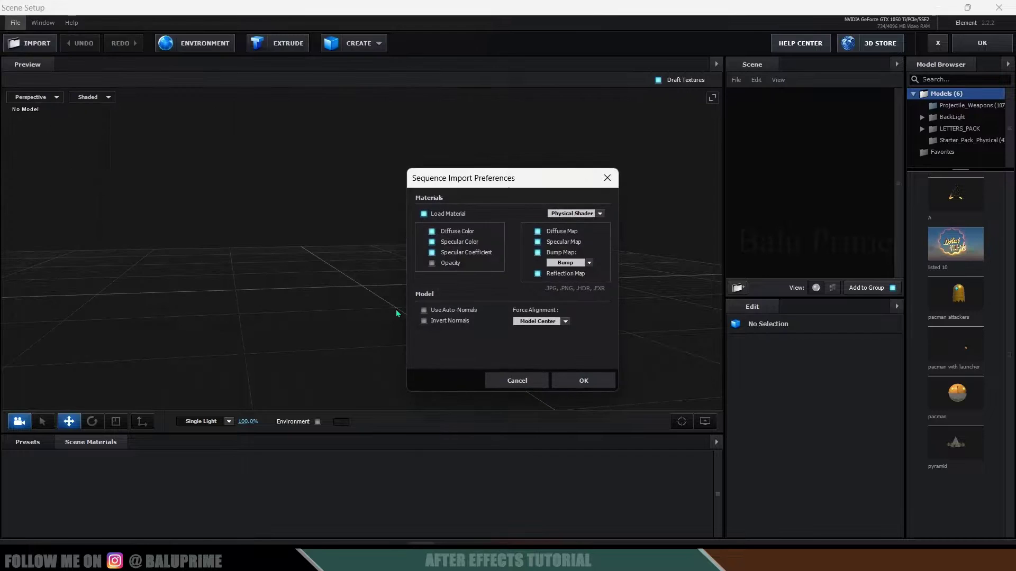
# Step: Set the sequence's Force Alignment to Bottom and complete the import
pyautogui.click(555, 320)
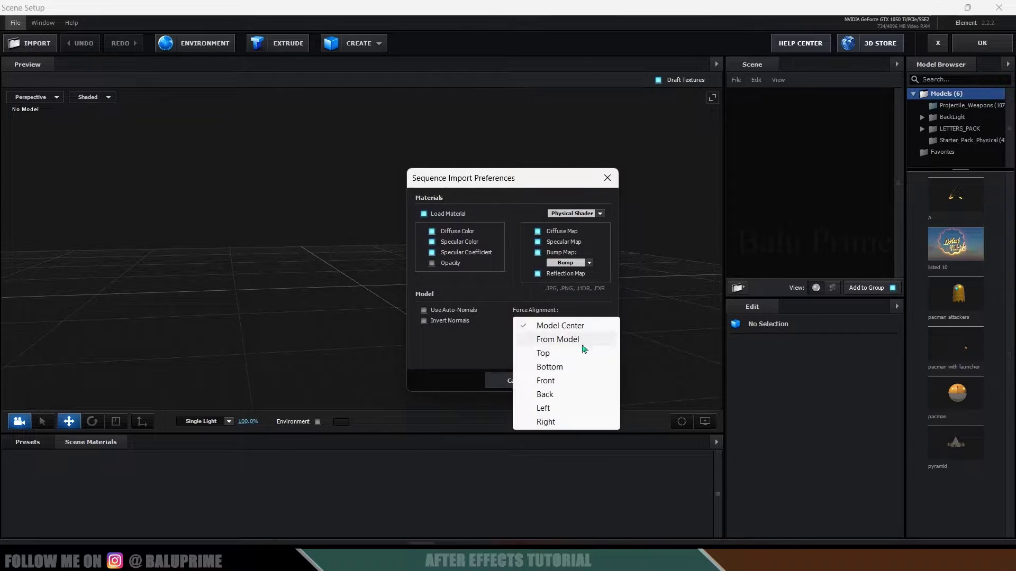
pyautogui.click(559, 365)
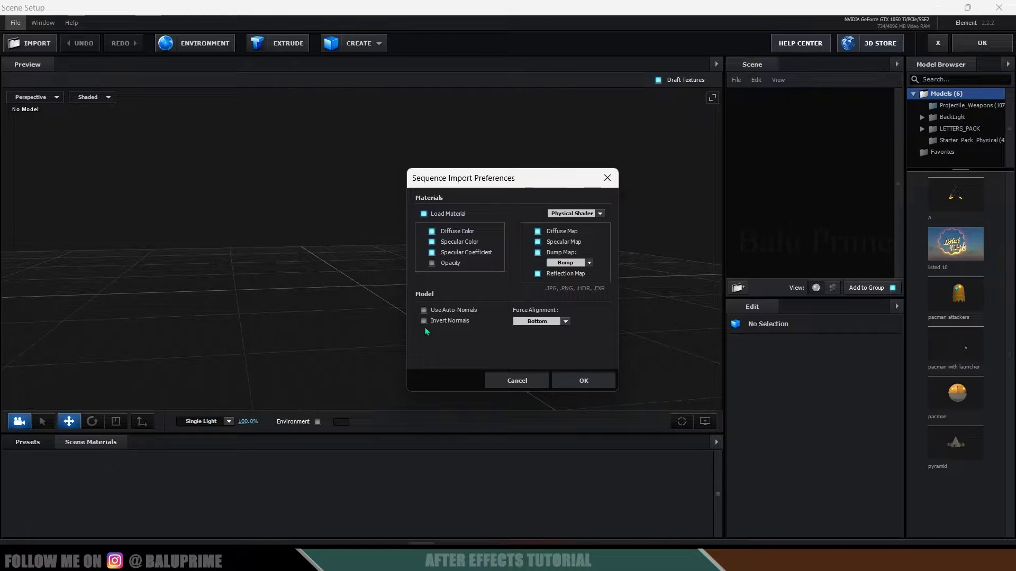
pyautogui.click(601, 378)
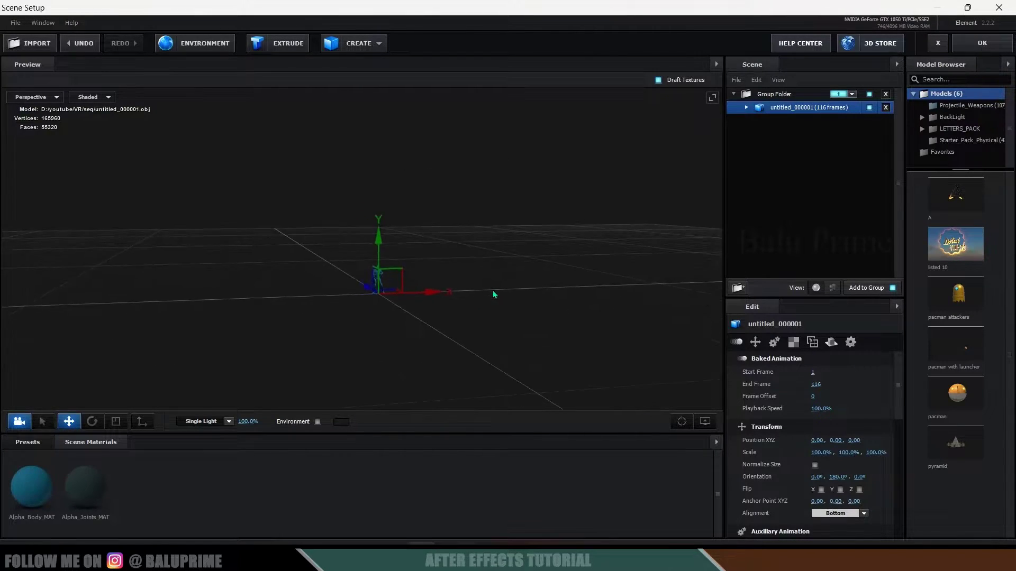
# Step: Turn on Normalize Size for the imported character sequence
pyautogui.scroll(-1, 801, 418)
pyautogui.scroll(-3, 802, 418)
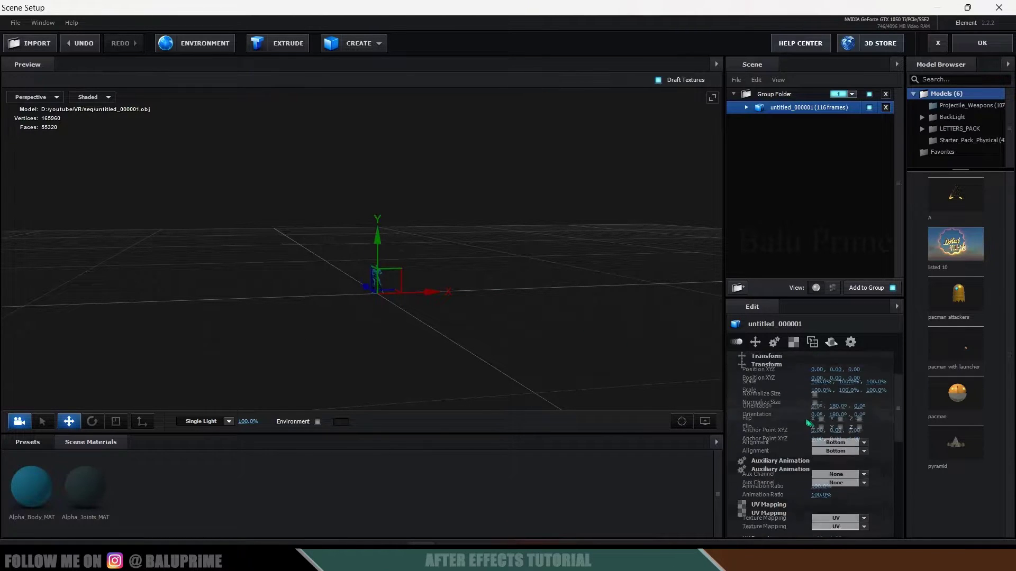
pyautogui.click(815, 391)
pyautogui.scroll(-3, 526, 276)
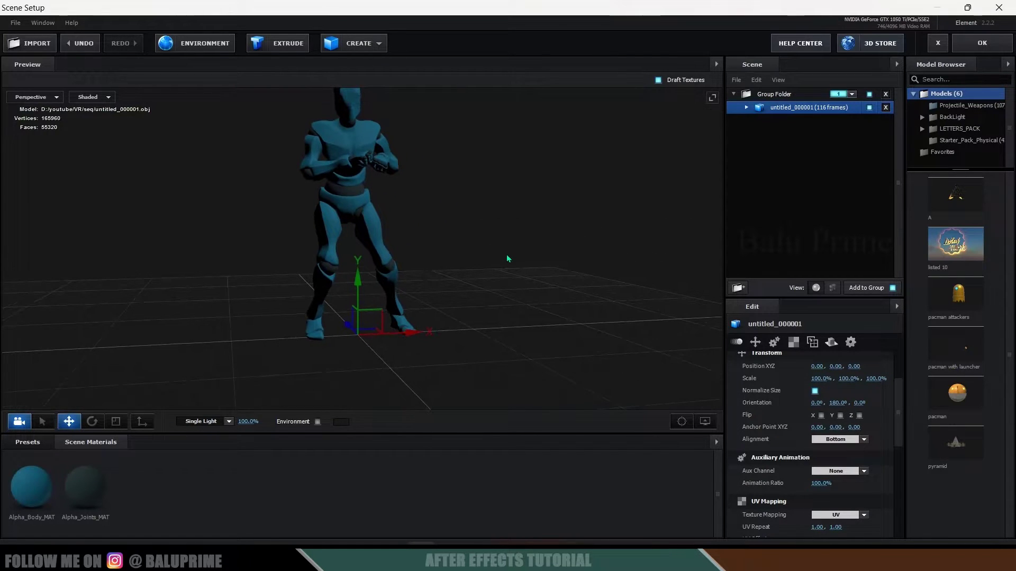
# Step: Try a different Frame Offset for the sequence's baked animation and undo the change
pyautogui.scroll(3, 783, 423)
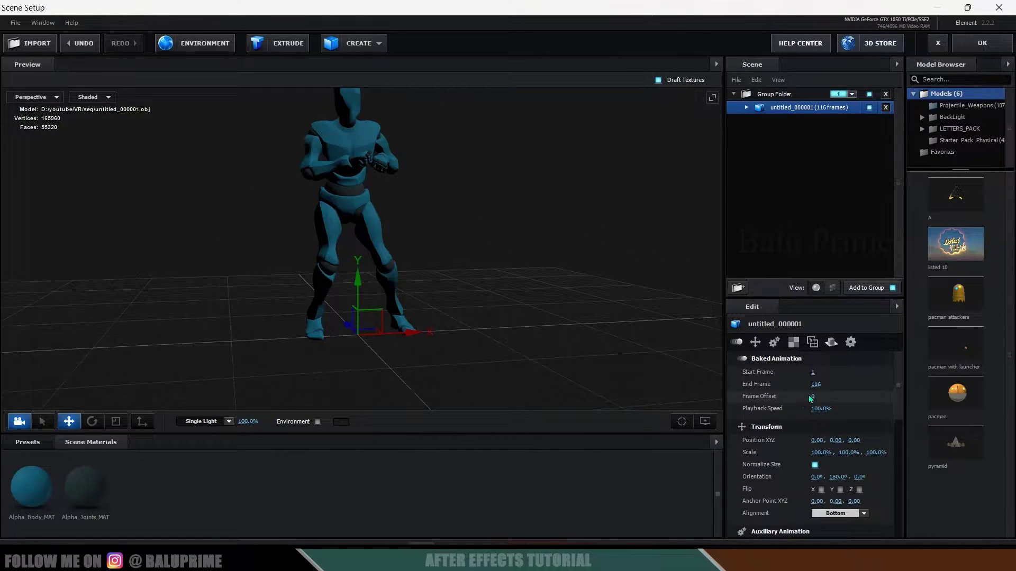
pyautogui.moveTo(836, 398)
pyautogui.mouseDown()
pyautogui.moveTo(873, 404)
pyautogui.moveTo(843, 403)
pyautogui.mouseUp()
pyautogui.hotkey('ctrl', 'z')
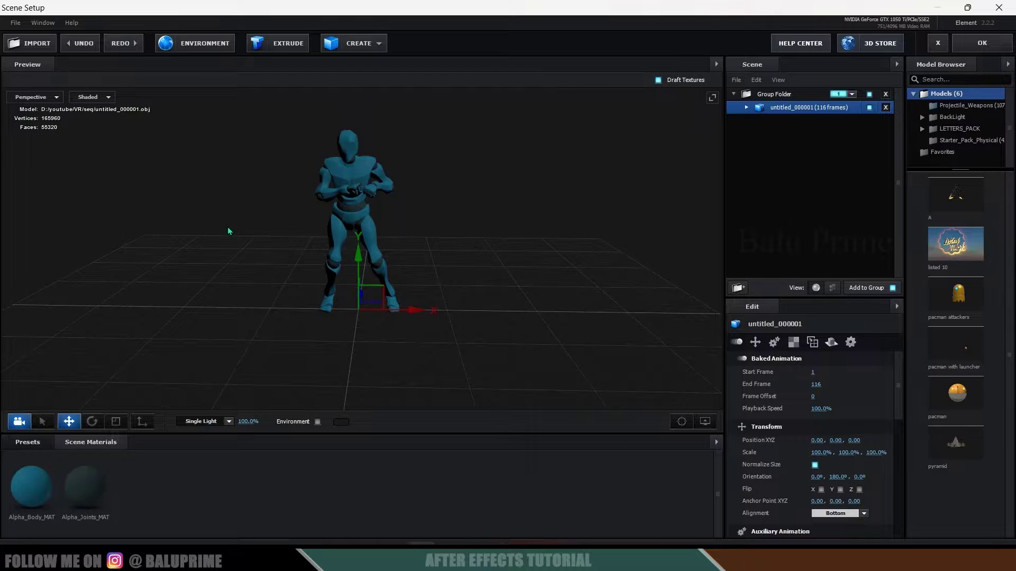
# Step: Load belfast_sunset_4k.hdr as the scene's environment texture and set its gamma to 1.00
pyautogui.click(198, 43)
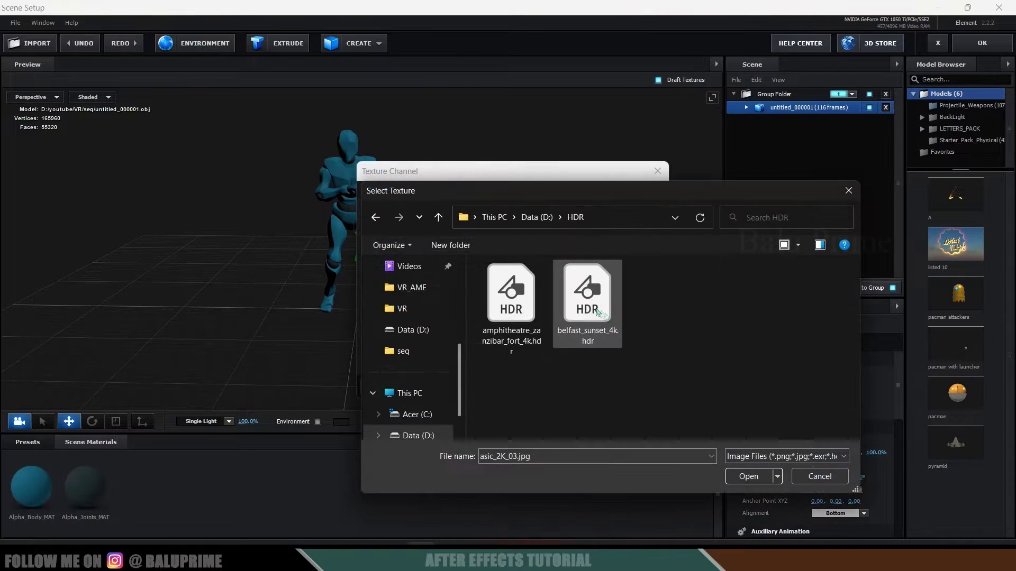
pyautogui.click(598, 313)
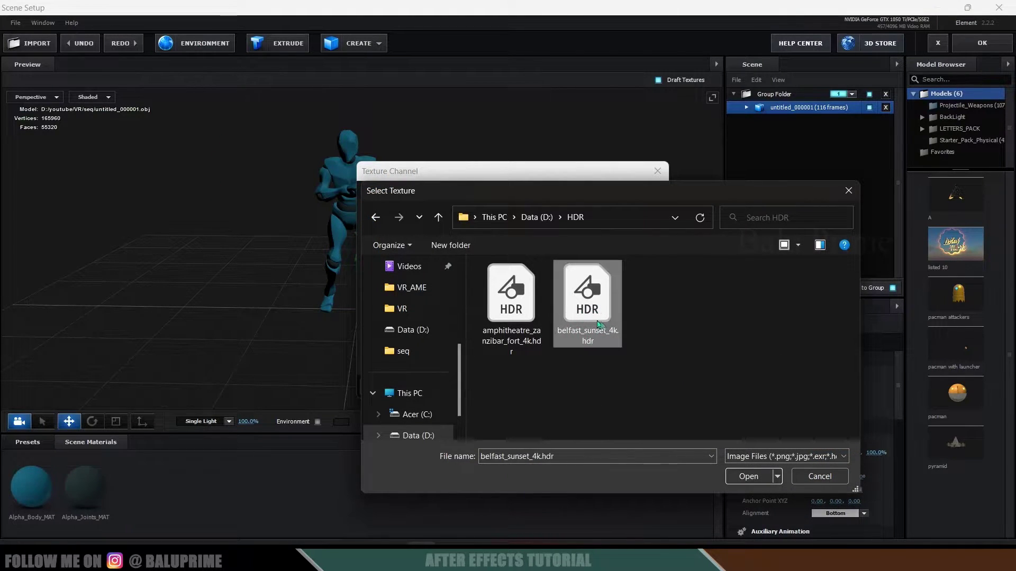
pyautogui.click(747, 476)
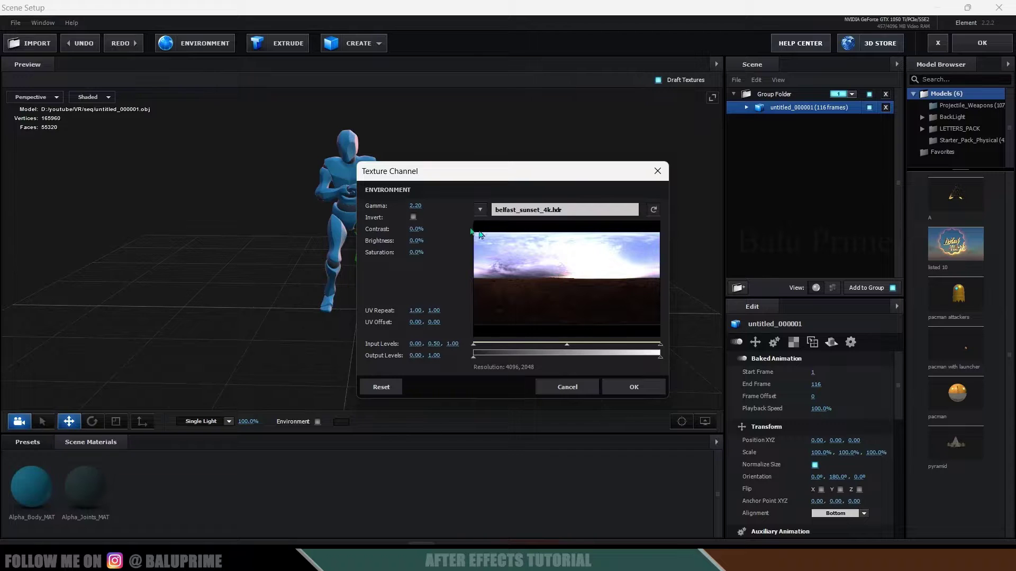
pyautogui.moveTo(415, 206); pyautogui.dragTo(360, 207)
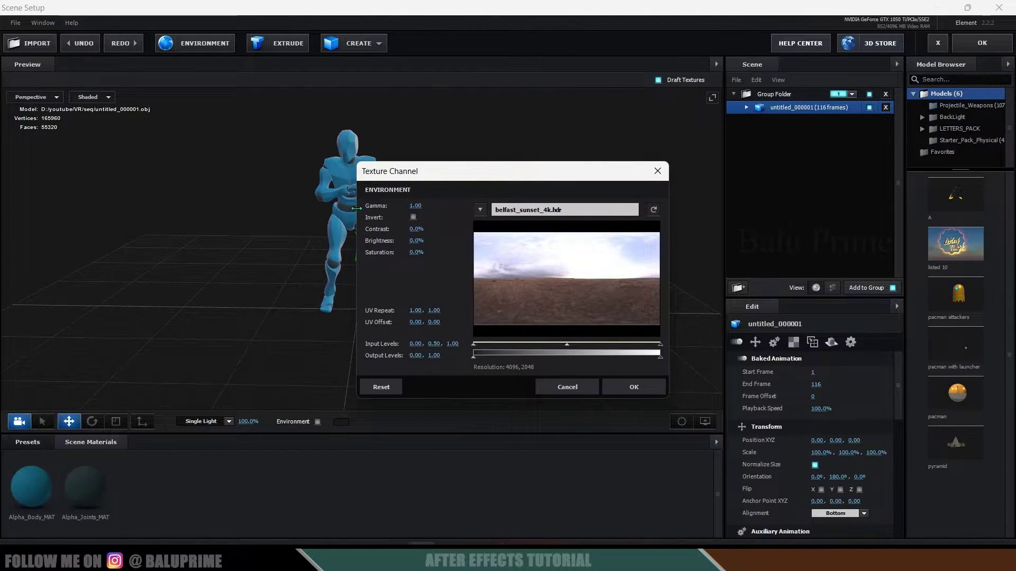
pyautogui.click(636, 387)
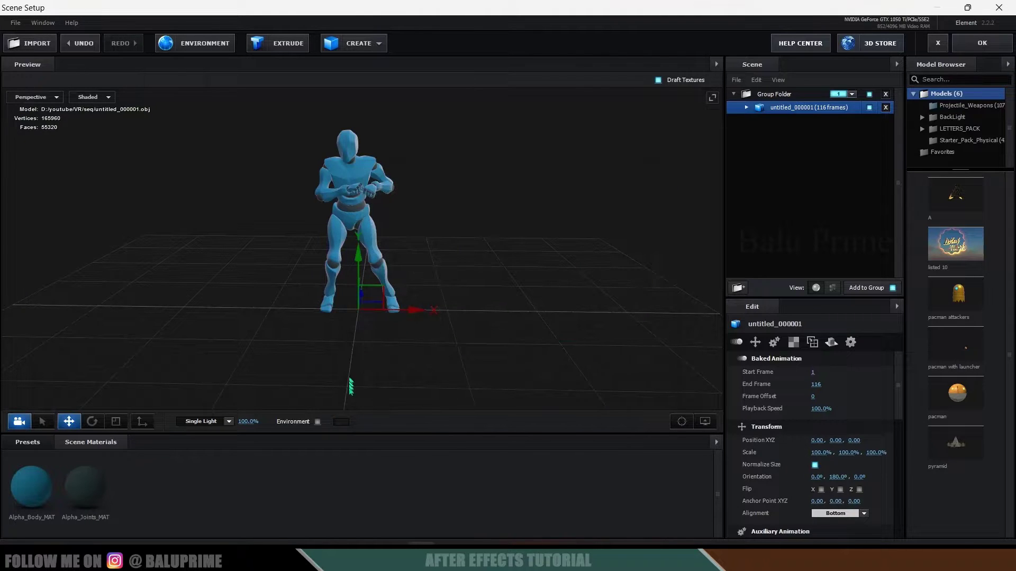
# Step: Show the environment in the scene preview and inspect the character against it
pyautogui.click(317, 421)
pyautogui.moveTo(381, 392); pyautogui.dragTo(444, 216)
pyautogui.moveTo(493, 286)
pyautogui.mouseDown()
pyautogui.moveTo(500, 275)
pyautogui.moveTo(497, 283)
pyautogui.mouseUp()
pyautogui.scroll(-2, 500, 284)
pyautogui.scroll(2, 457, 315)
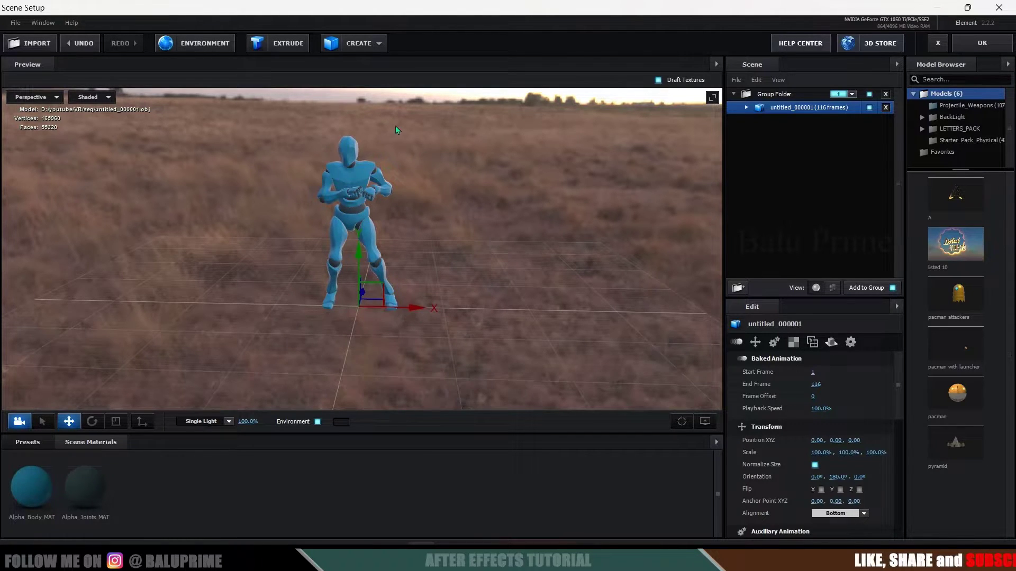
# Step: Create a cylinder under the character, scale it to 256% overall and flatten its Y scale to about 18.2%
pyautogui.click(370, 47)
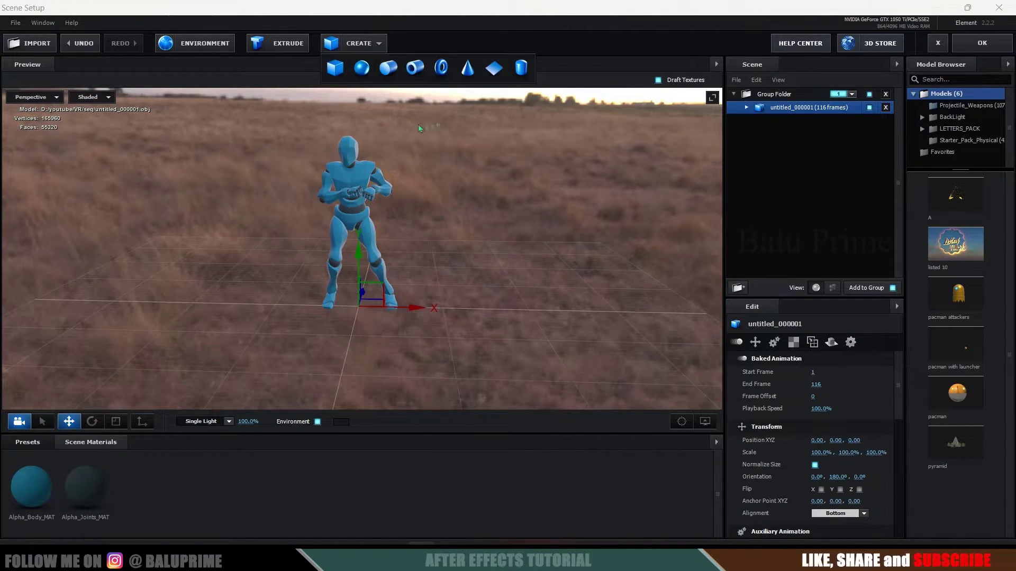
pyautogui.click(389, 68)
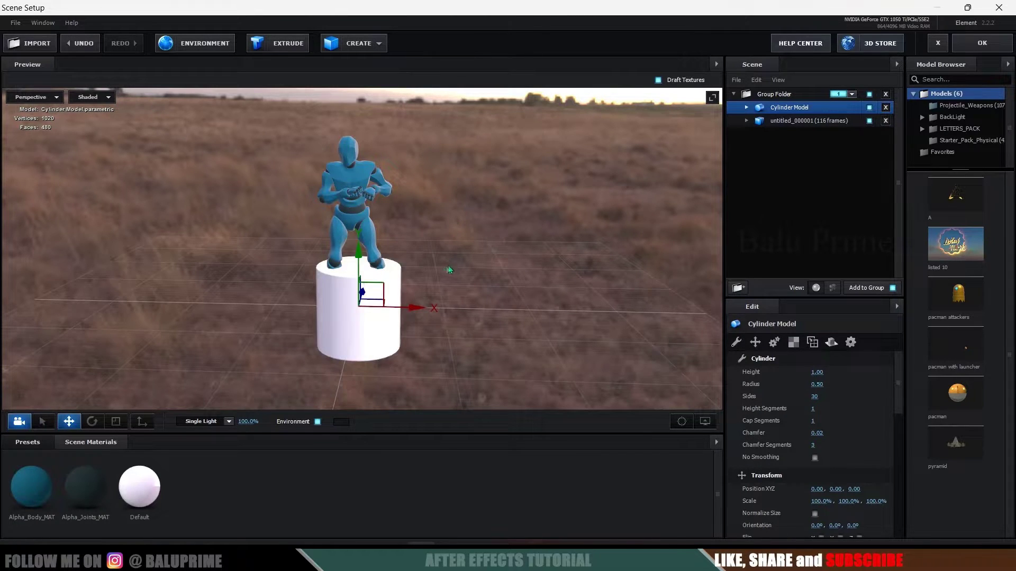
pyautogui.moveTo(819, 502); pyautogui.dragTo(987, 499)
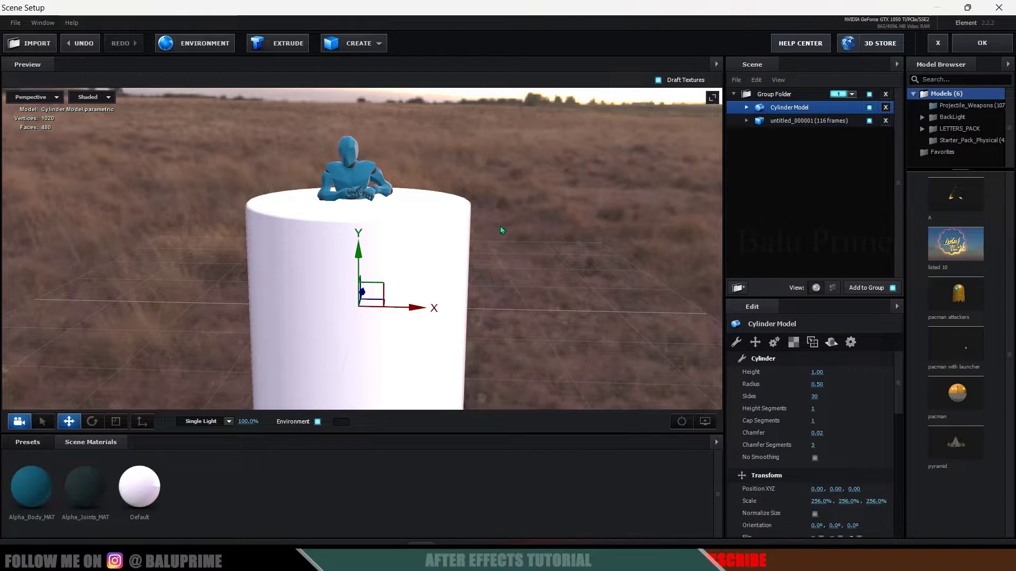
pyautogui.press('r')
pyautogui.moveTo(358, 246); pyautogui.dragTo(359, 343)
# Step: Using the front view, lower the cylinder to Y position -0.09 beneath the character's feet and return to the perspective view
pyautogui.click(55, 97)
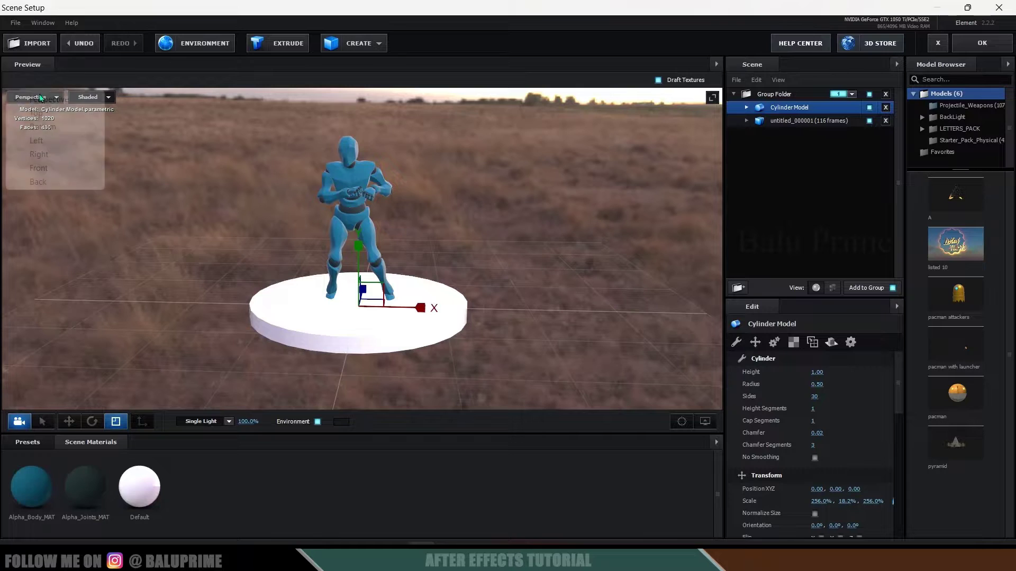
pyautogui.click(39, 168)
pyautogui.press('w')
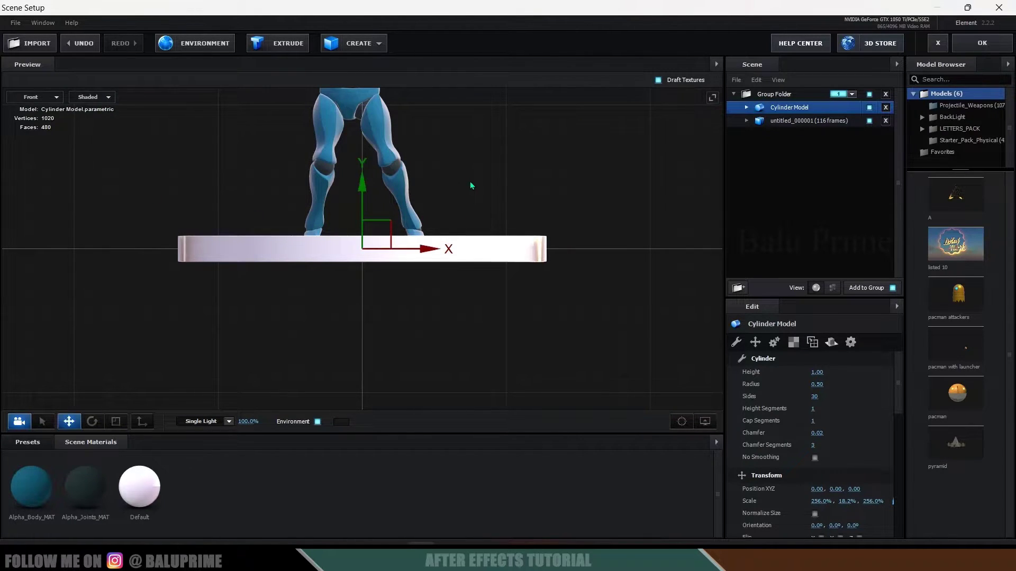
pyautogui.moveTo(362, 185)
pyautogui.mouseDown()
pyautogui.moveTo(362, 212)
pyautogui.moveTo(372, 197)
pyautogui.mouseUp()
pyautogui.click(45, 98)
pyautogui.click(47, 100)
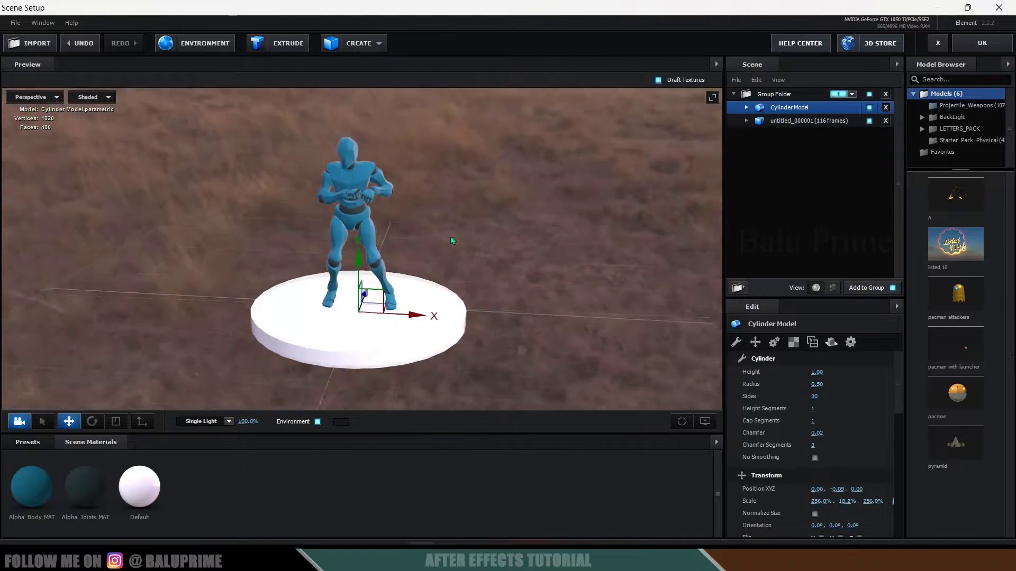
# Step: Load frontend-large (1).jpg as the cylinder material's diffuse texture and set its brightness to -28%
pyautogui.click(746, 107)
pyautogui.click(792, 123)
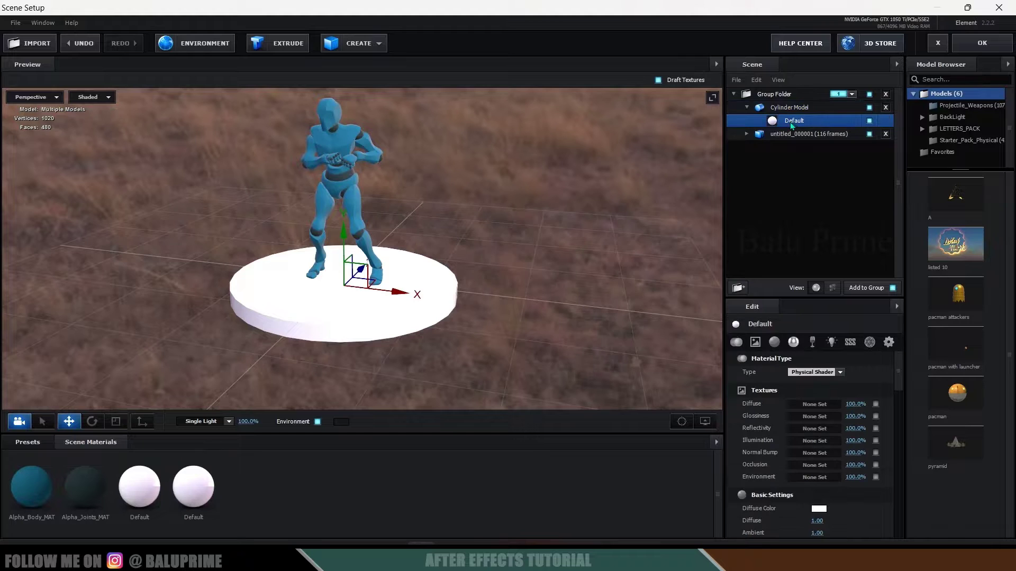
pyautogui.click(805, 405)
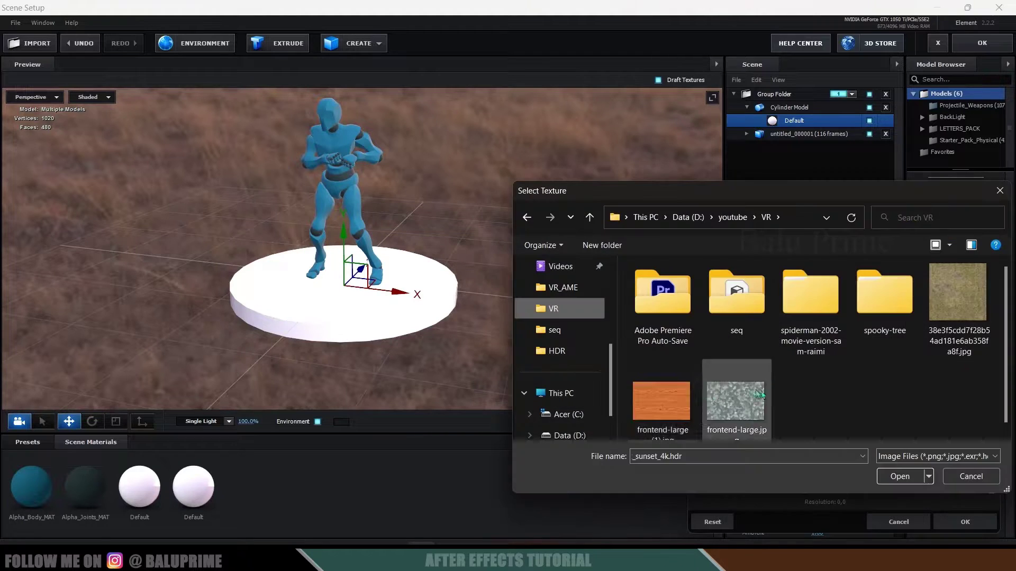
pyautogui.click(650, 406)
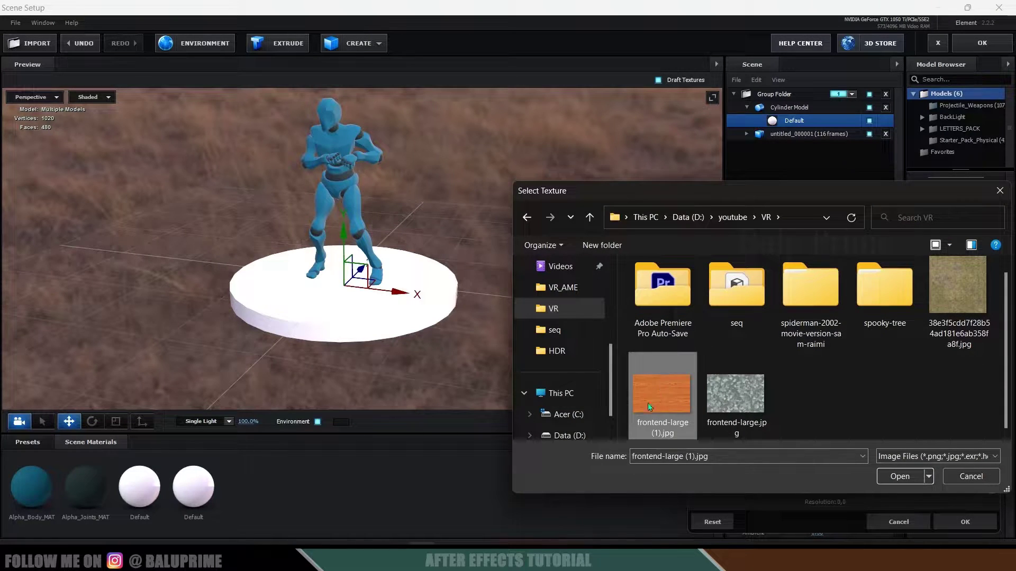
pyautogui.click(894, 477)
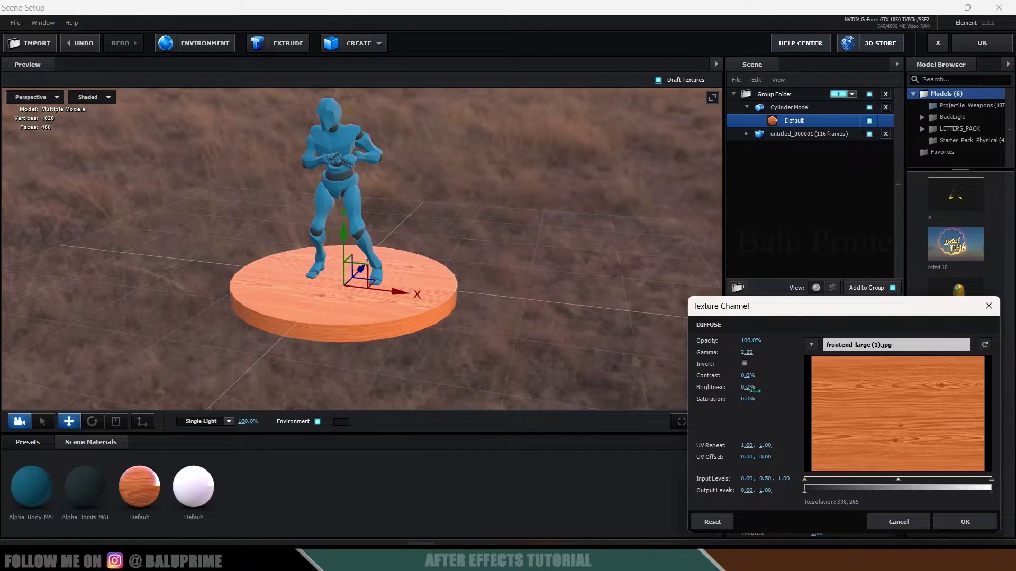
pyautogui.moveTo(747, 388); pyautogui.dragTo(736, 393)
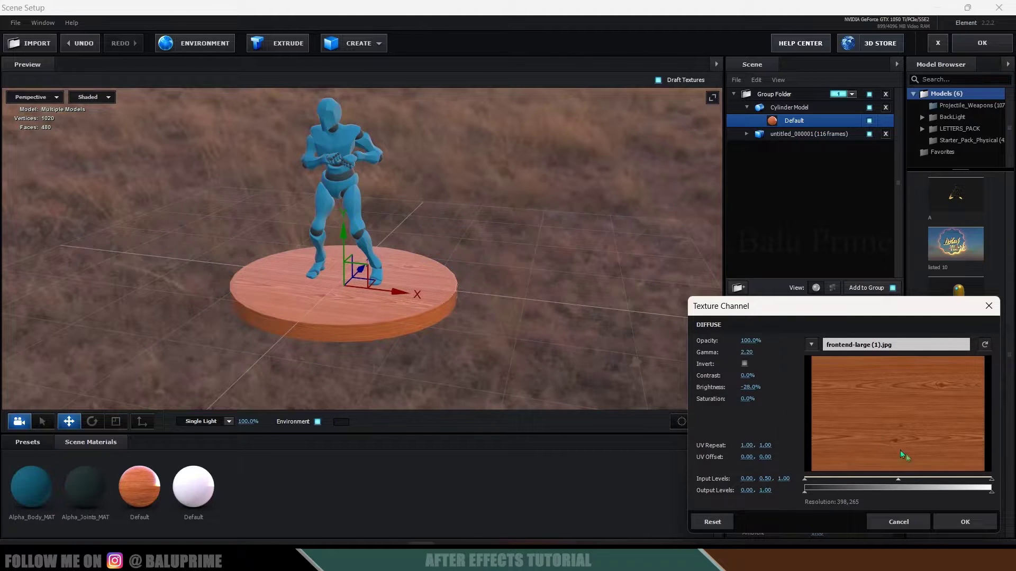
pyautogui.click(965, 521)
pyautogui.moveTo(556, 303); pyautogui.dragTo(374, 317)
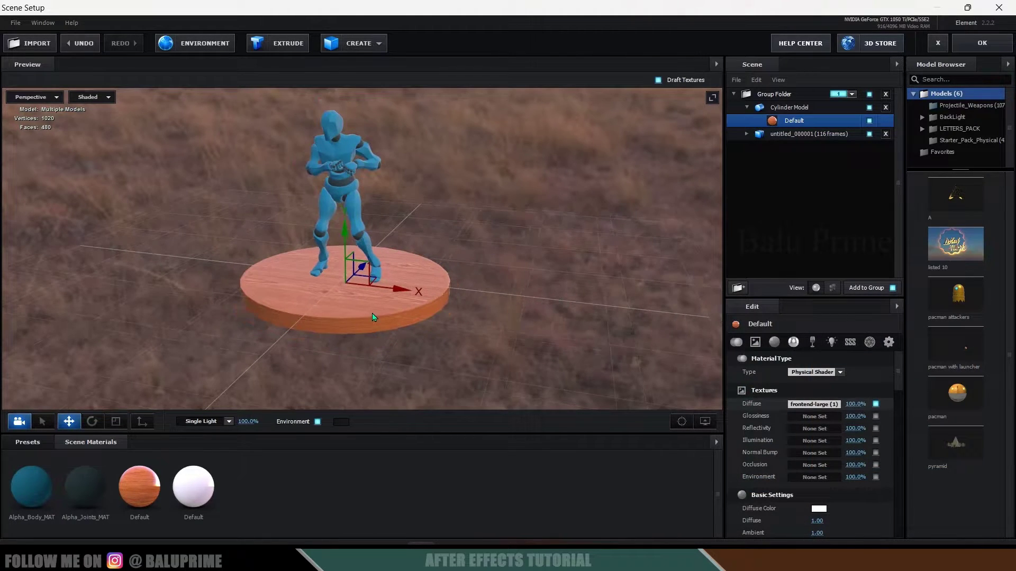
# Step: Create a plane scaled to 1000% and lower it to Y position -0.15 beneath the cylinder
pyautogui.click(351, 46)
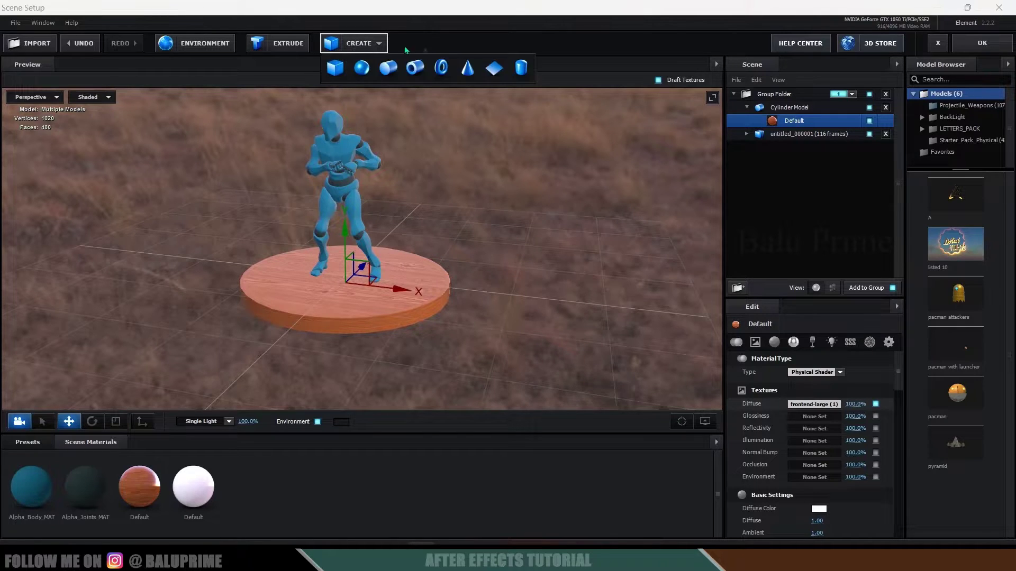
pyautogui.click(494, 69)
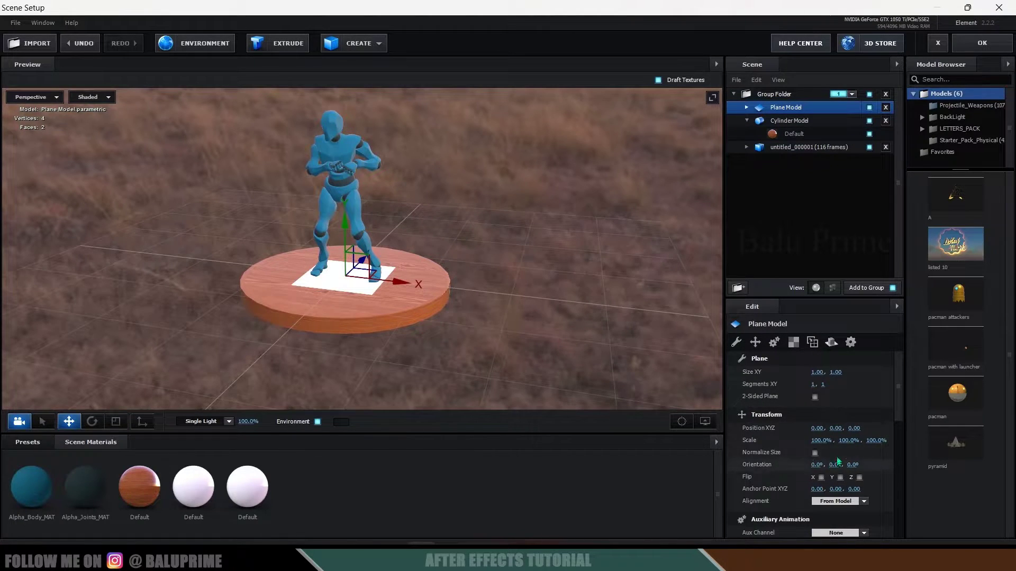
pyautogui.click(822, 441)
pyautogui.write('1000')
pyautogui.press('Return')
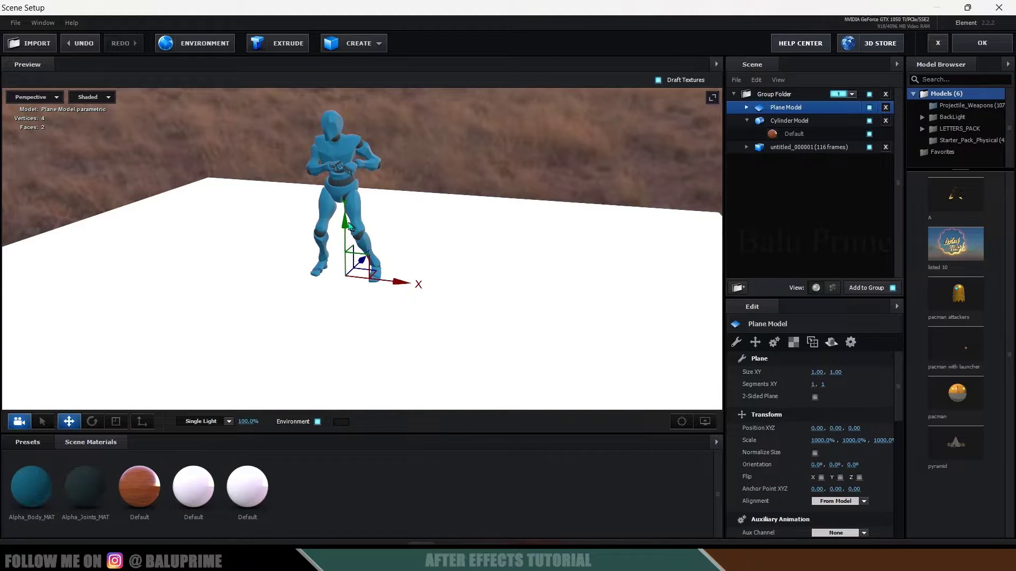
pyautogui.moveTo(345, 242); pyautogui.dragTo(345, 242)
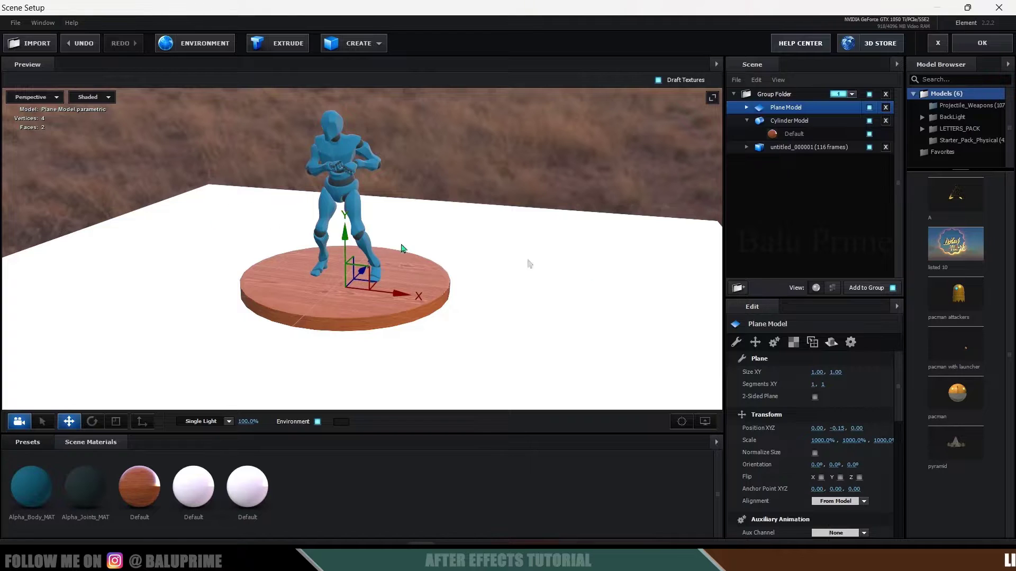
# Step: Enlarge the ground plane to a uniform scale of 10000%
pyautogui.click(823, 440)
pyautogui.write('1')
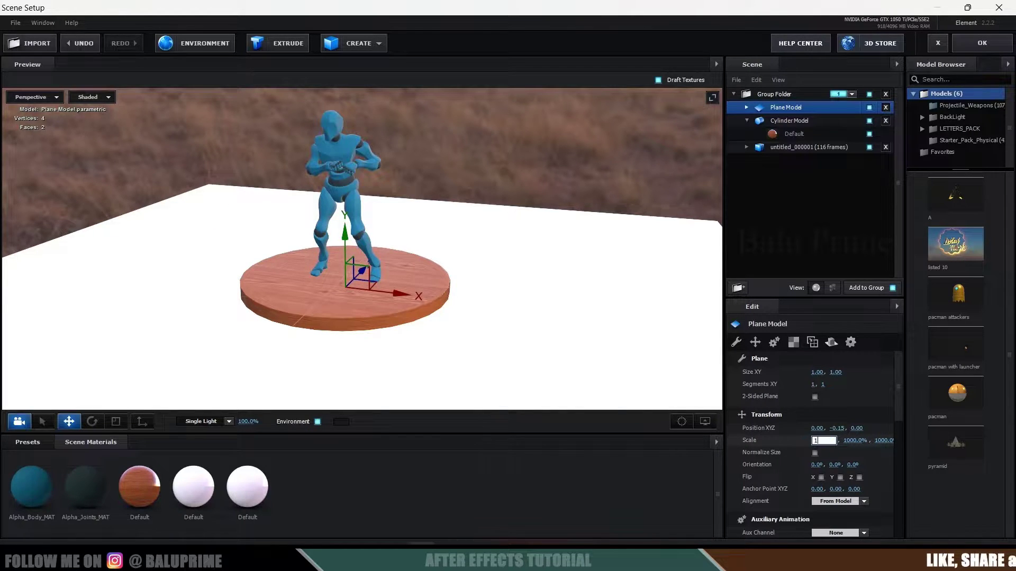
pyautogui.write('0000')
pyautogui.press('Return')
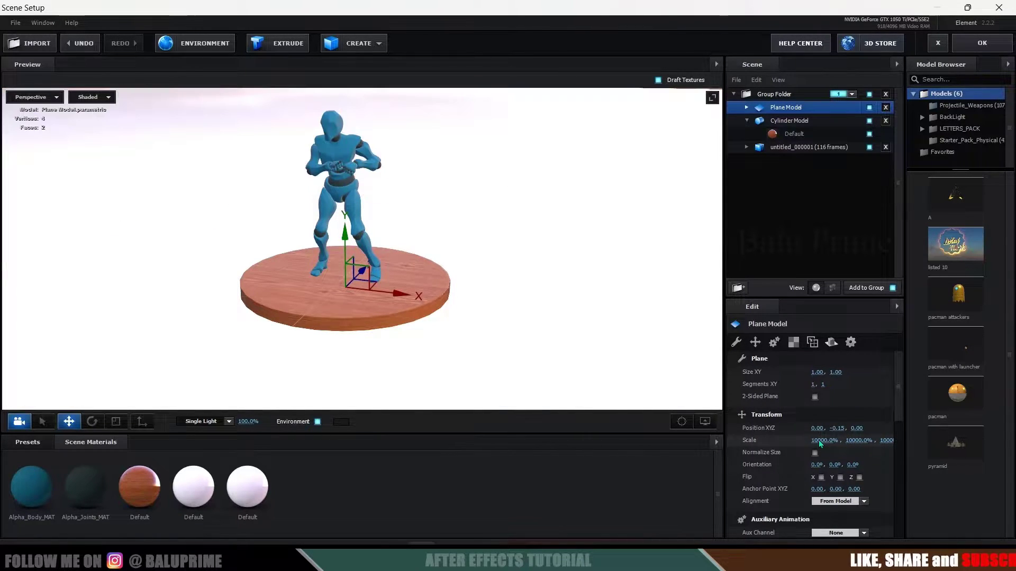
pyautogui.moveTo(643, 355); pyautogui.dragTo(614, 293)
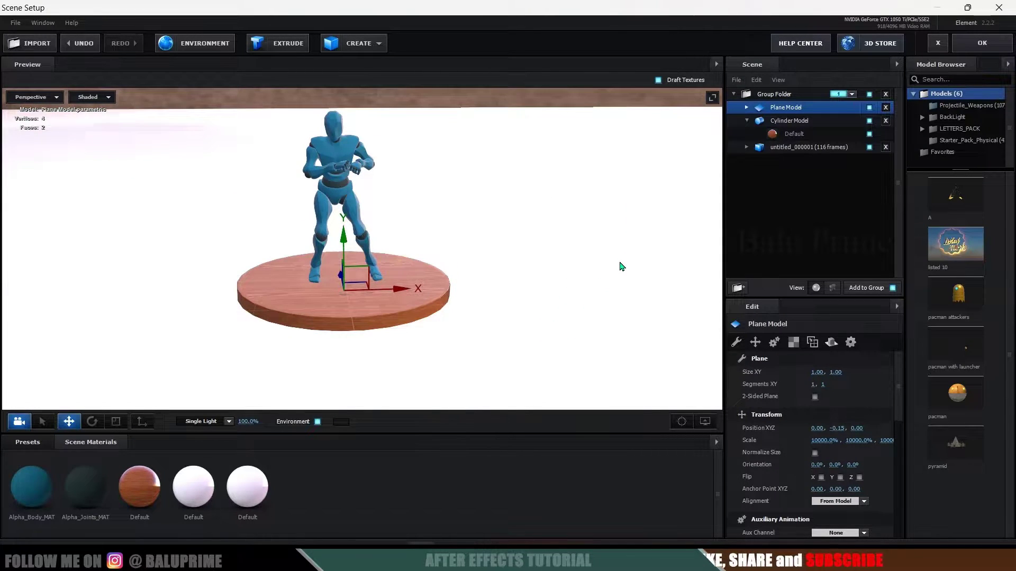
# Step: Load 38e3f5cdd7f28b54ad181e6ab358fa8f.jpg as the diffuse texture of the plane's material
pyautogui.click(746, 107)
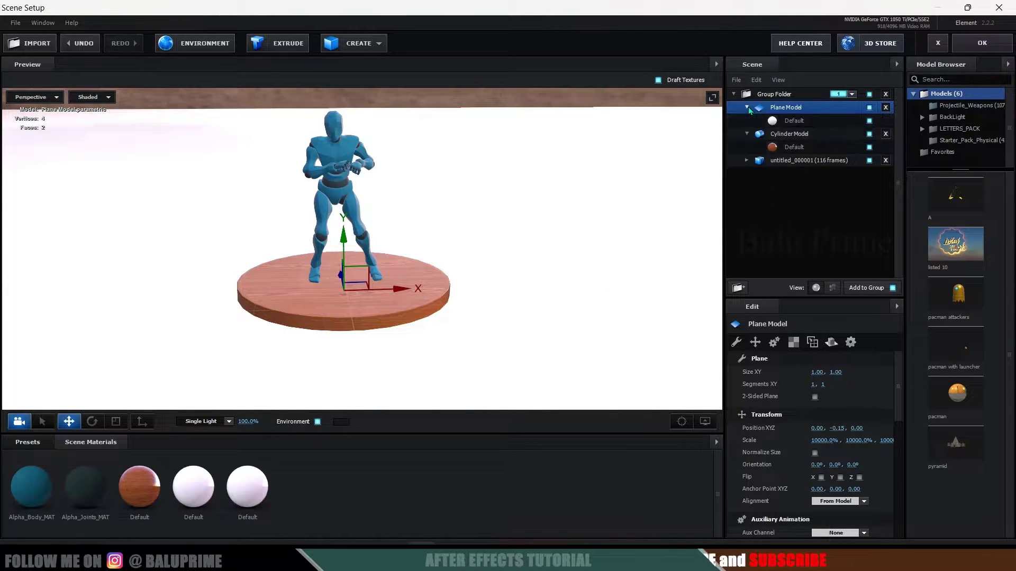
pyautogui.click(793, 121)
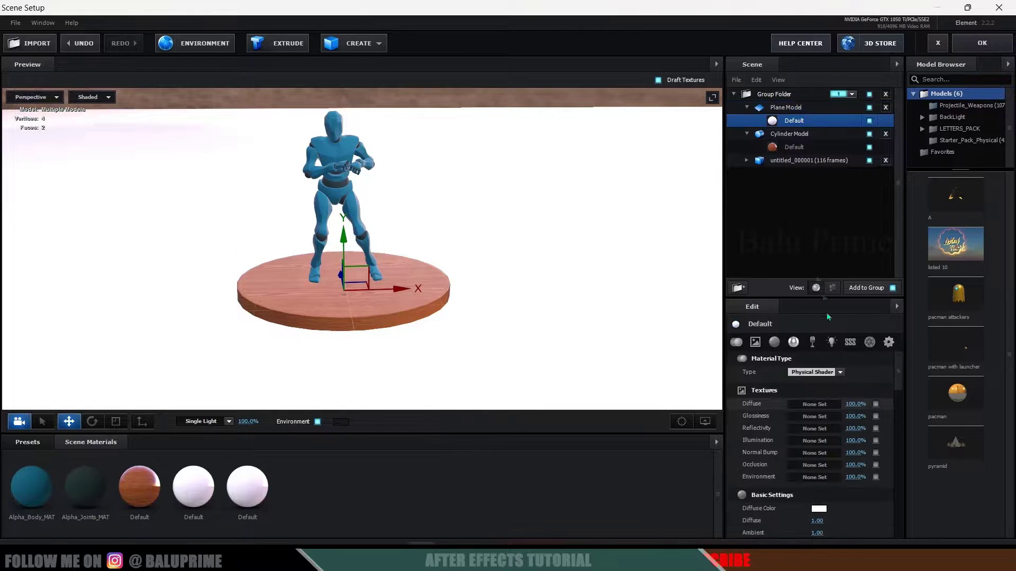
pyautogui.click(817, 407)
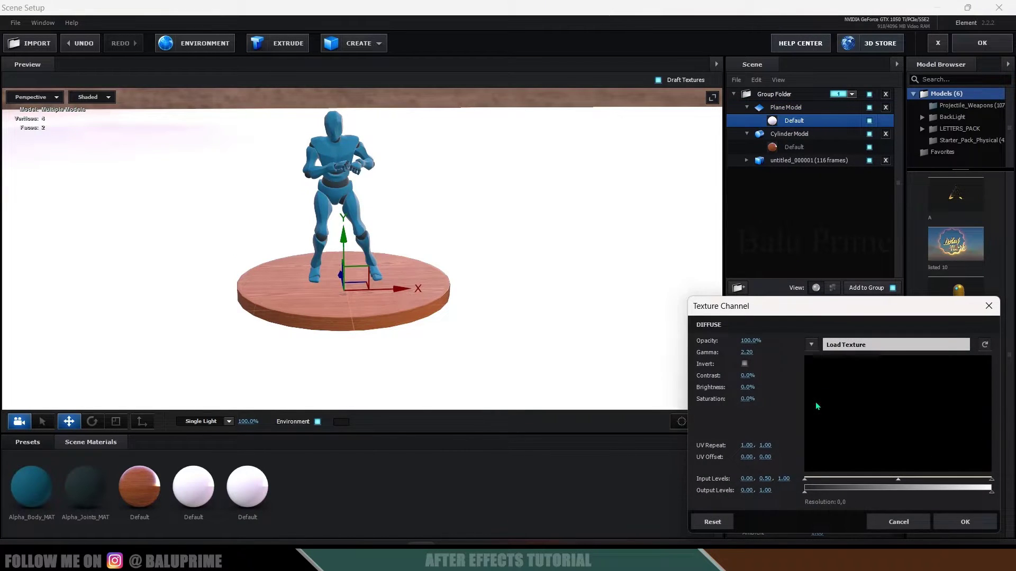
pyautogui.click(847, 344)
pyautogui.click(962, 313)
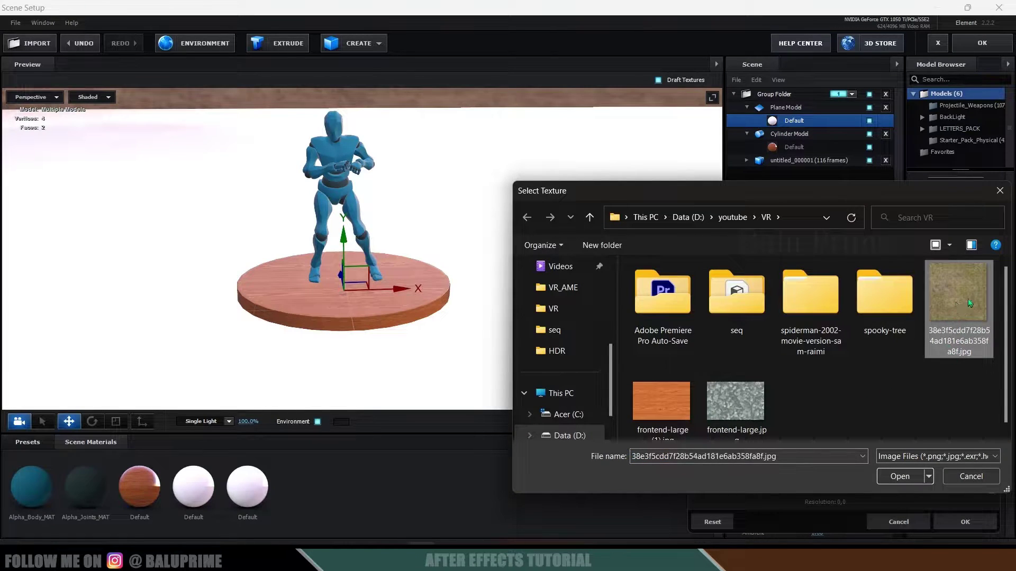
pyautogui.click(900, 476)
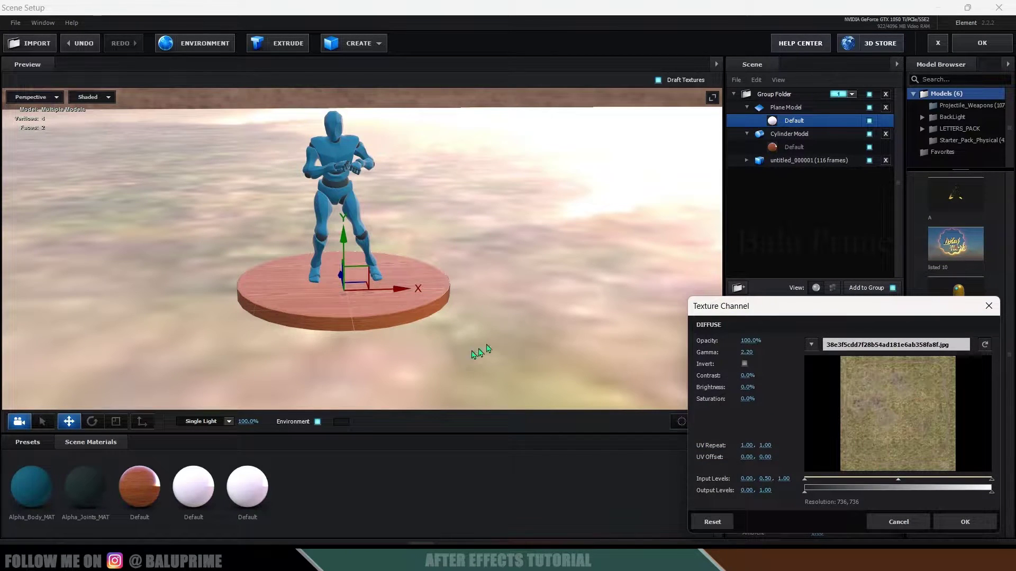
# Step: Set the ground texture's UV Repeat to 25.00 in both directions and its brightness to -22%
pyautogui.click(747, 445)
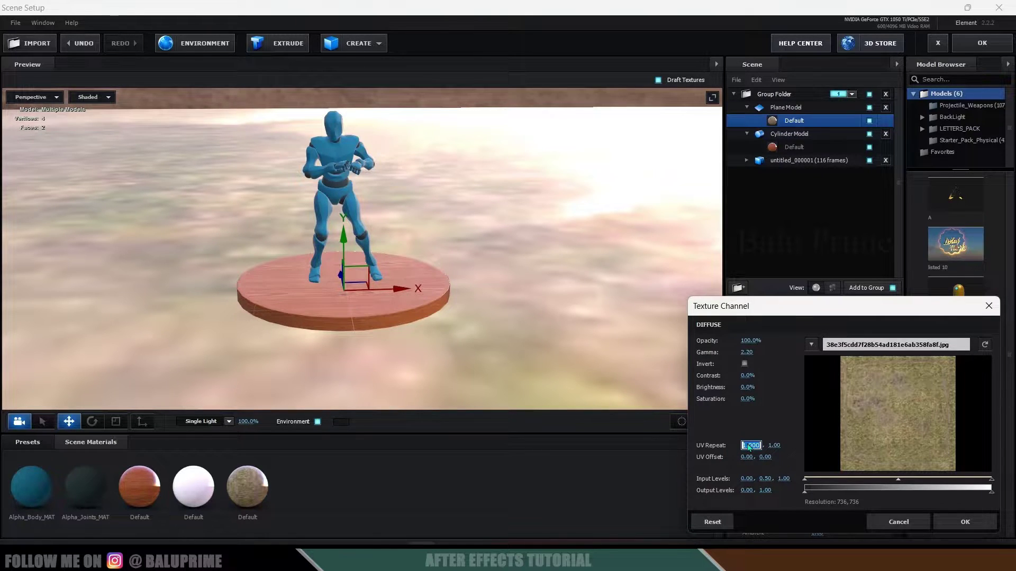
pyautogui.press('Return')
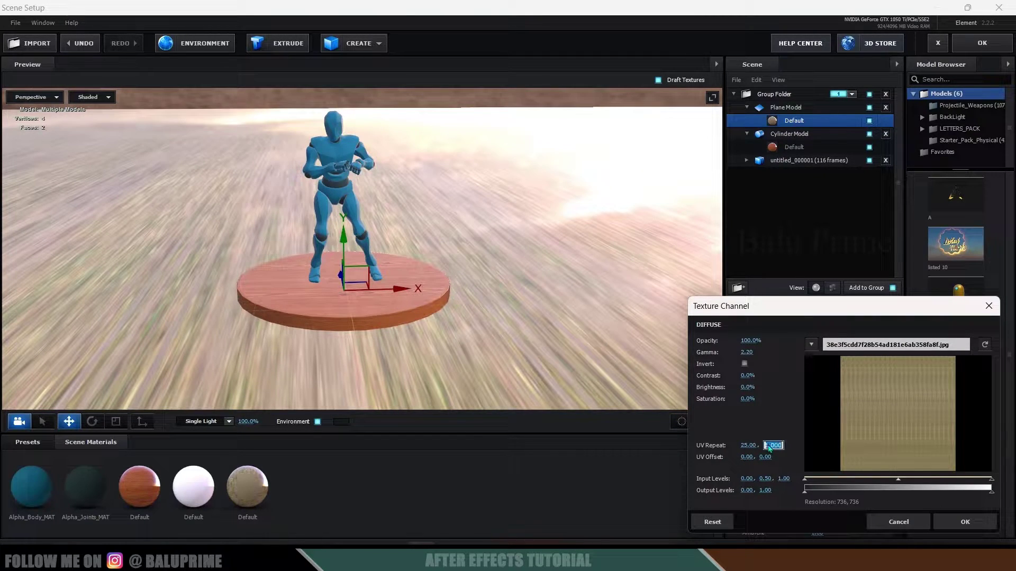
pyautogui.click(769, 448)
pyautogui.write('25')
pyautogui.press('Return')
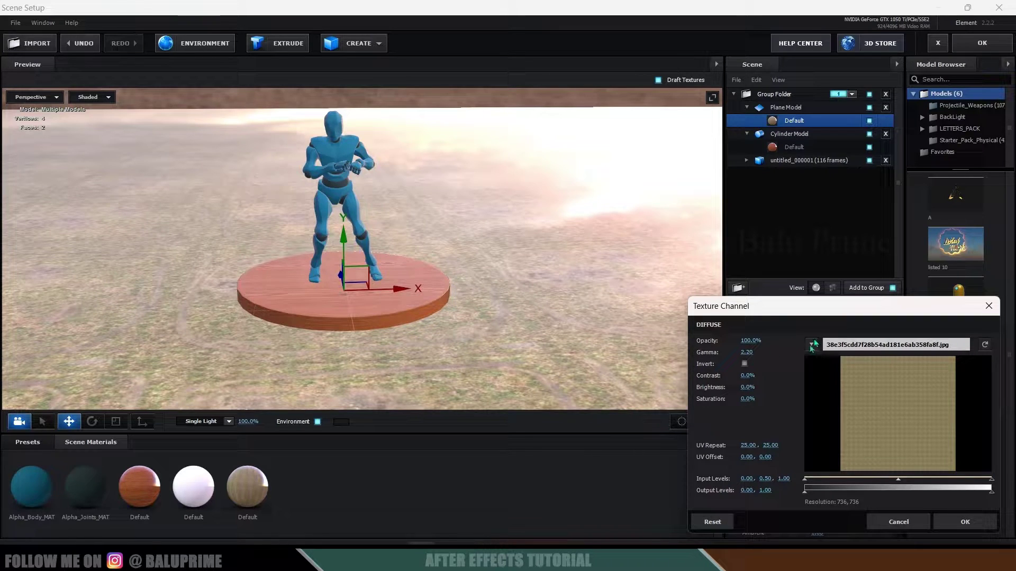
pyautogui.moveTo(747, 387); pyautogui.dragTo(735, 389)
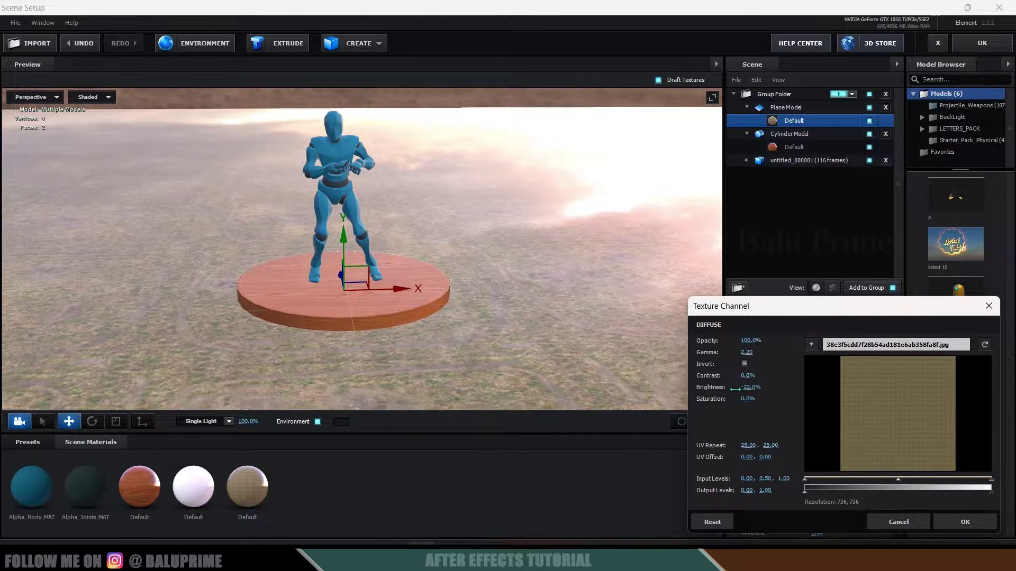
pyautogui.press('Return')
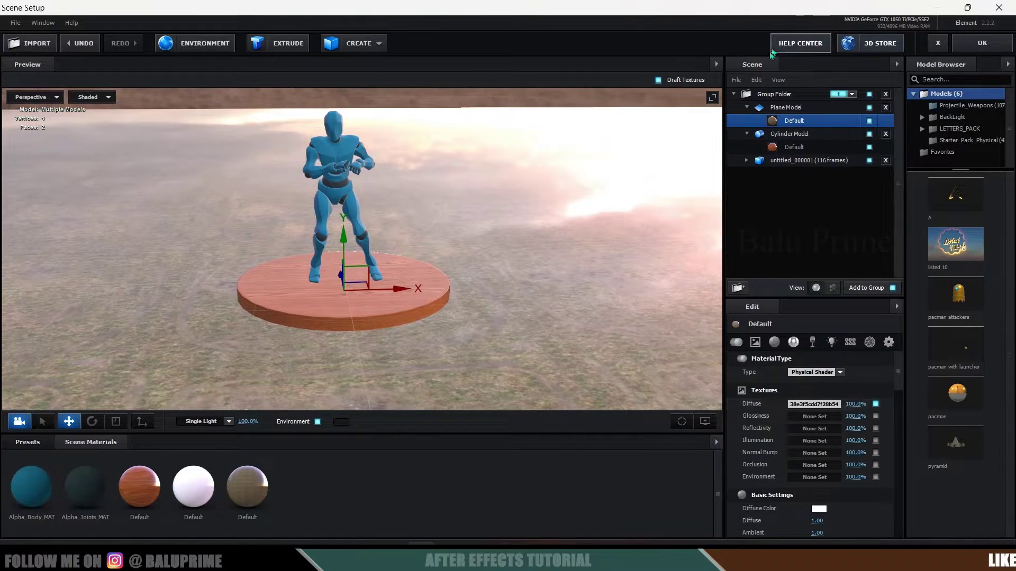
# Step: Set the plane material's Glossiness and Specular Multiplier to 0% and its Environment Multiplier to 17%
pyautogui.scroll(-5, 773, 435)
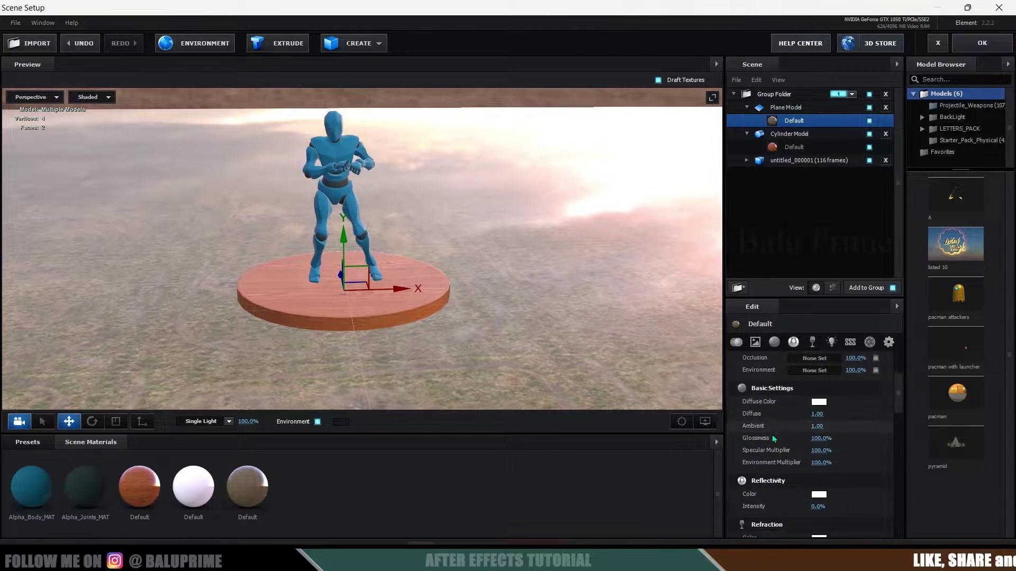
pyautogui.scroll(2, 773, 439)
pyautogui.moveTo(818, 434); pyautogui.dragTo(762, 466)
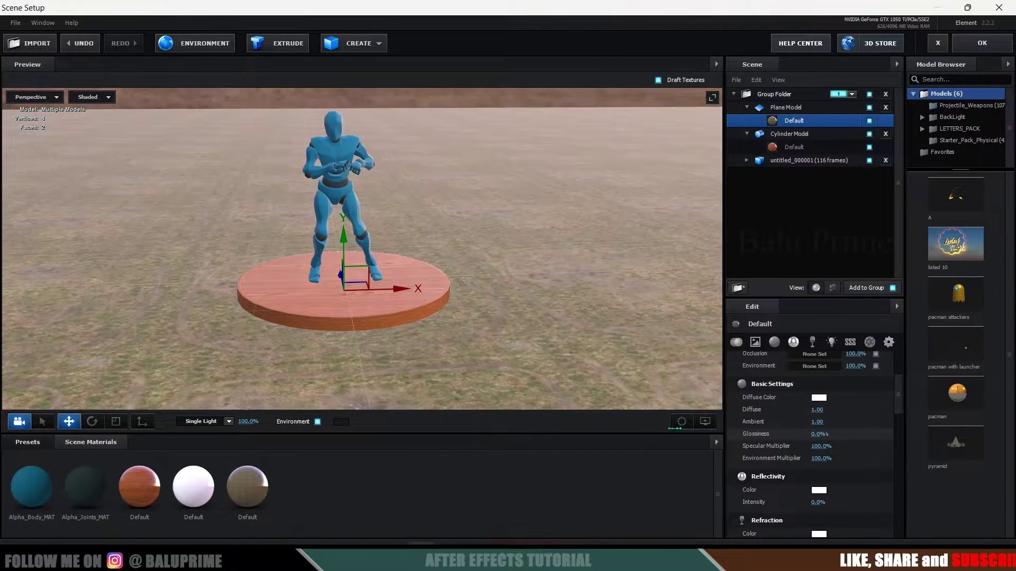
pyautogui.moveTo(821, 446); pyautogui.dragTo(762, 474)
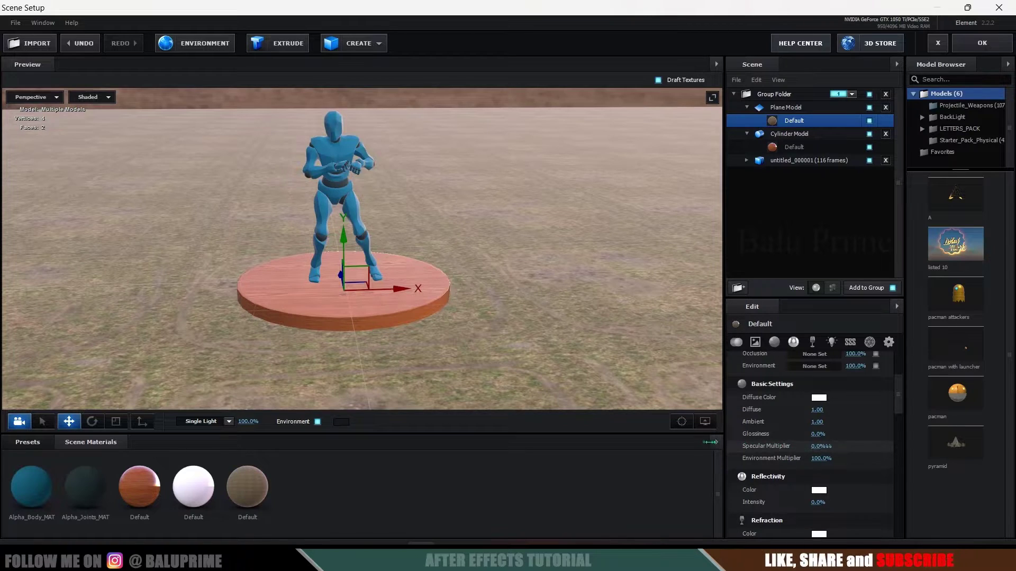
pyautogui.moveTo(821, 458); pyautogui.dragTo(614, 374)
pyautogui.moveTo(568, 317)
pyautogui.mouseDown()
pyautogui.moveTo(580, 306)
pyautogui.moveTo(558, 302)
pyautogui.mouseUp()
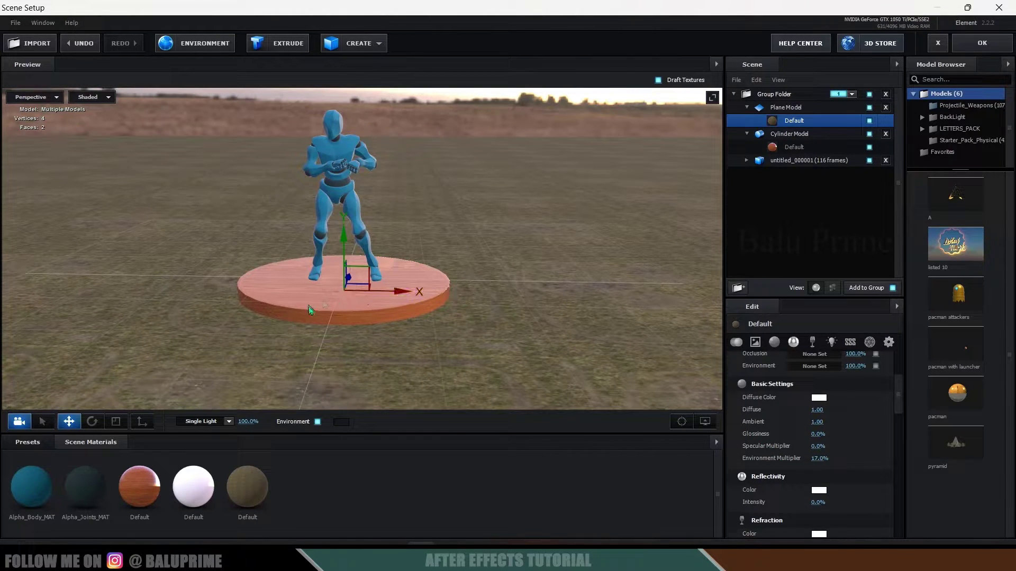
# Step: Create a sphere model in the scene
pyautogui.scroll(-3, 475, 255)
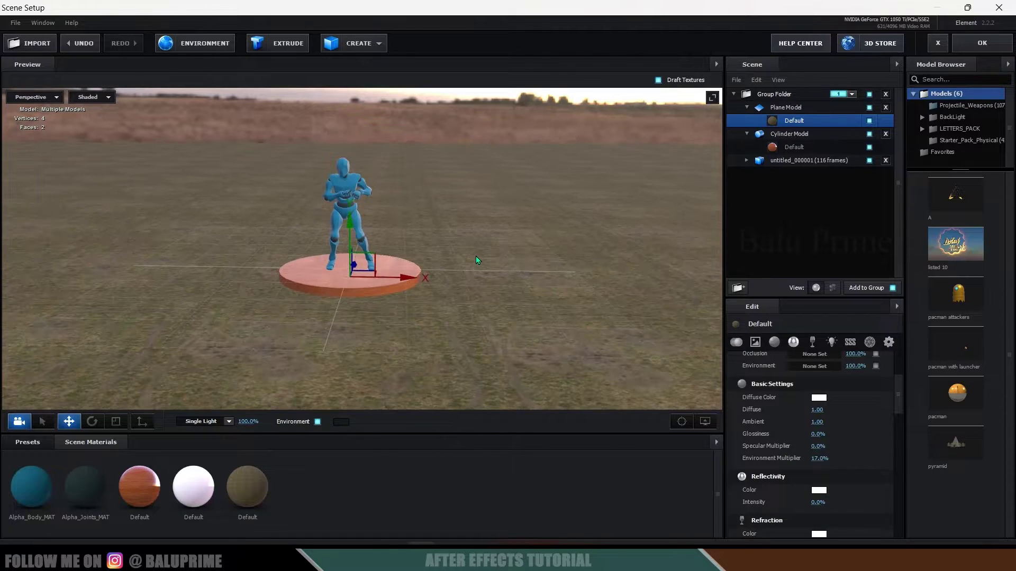
pyautogui.click(378, 43)
pyautogui.click(368, 73)
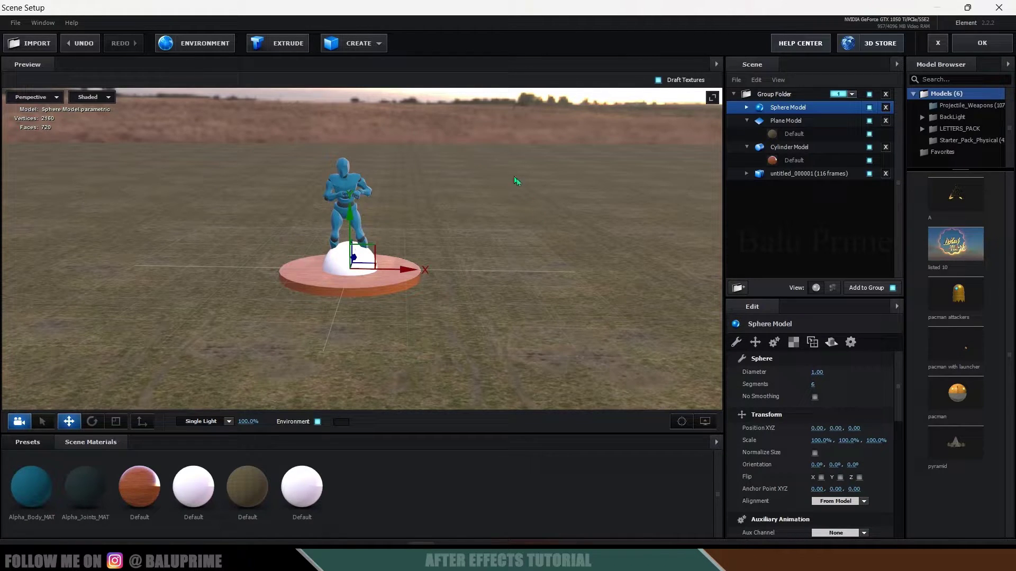
# Step: Load belfast_sunset_4k.hdr from the HDR folder as the diffuse texture of the sphere's material
pyautogui.click(747, 107)
pyautogui.click(807, 121)
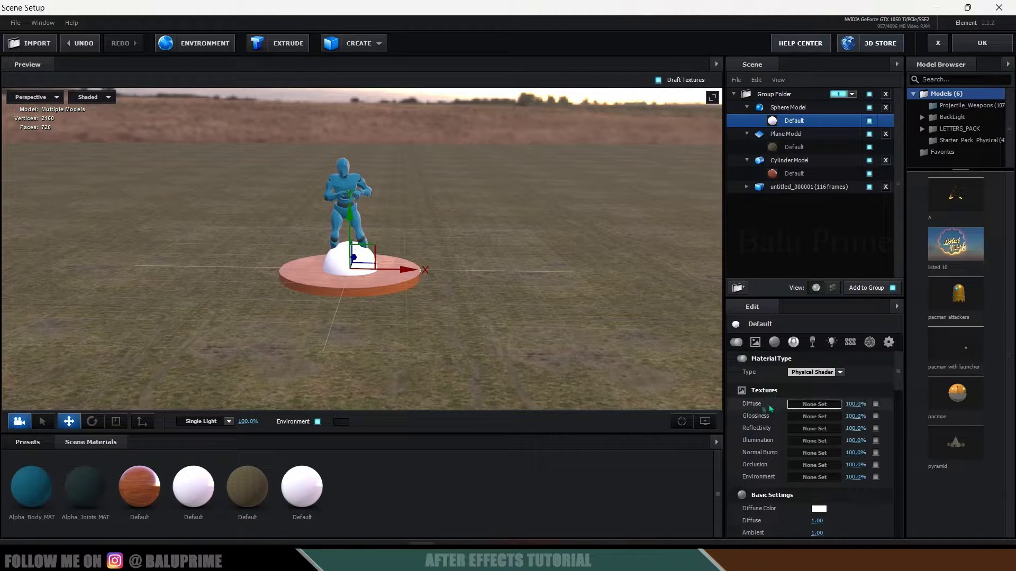
pyautogui.click(822, 405)
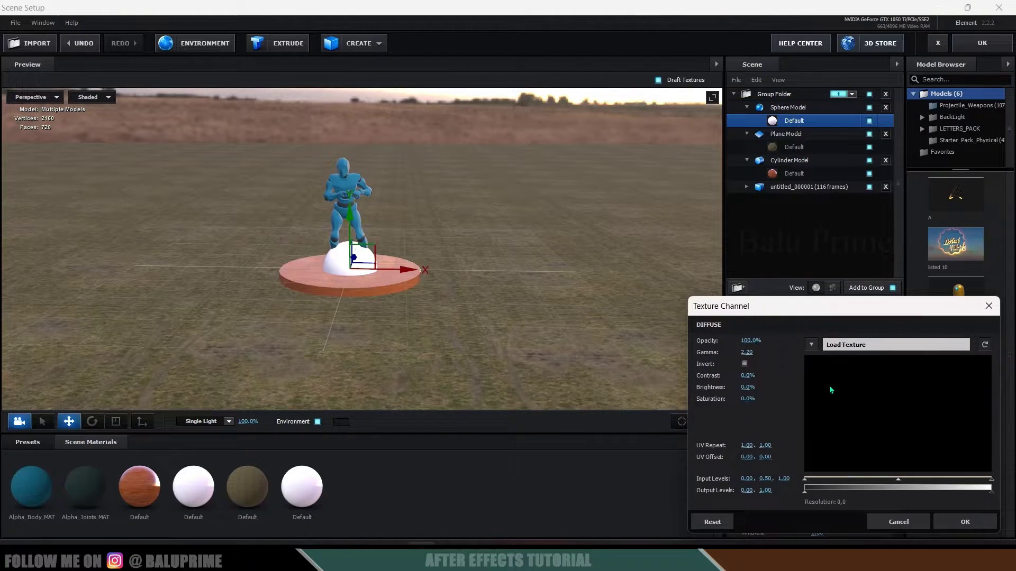
pyautogui.click(858, 345)
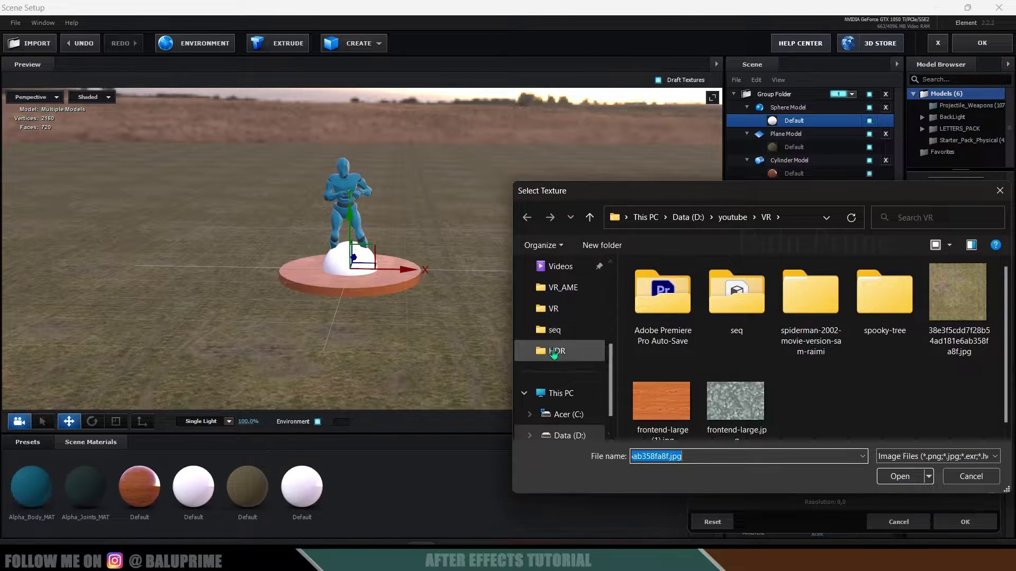
pyautogui.click(557, 350)
pyautogui.click(746, 313)
pyautogui.click(897, 476)
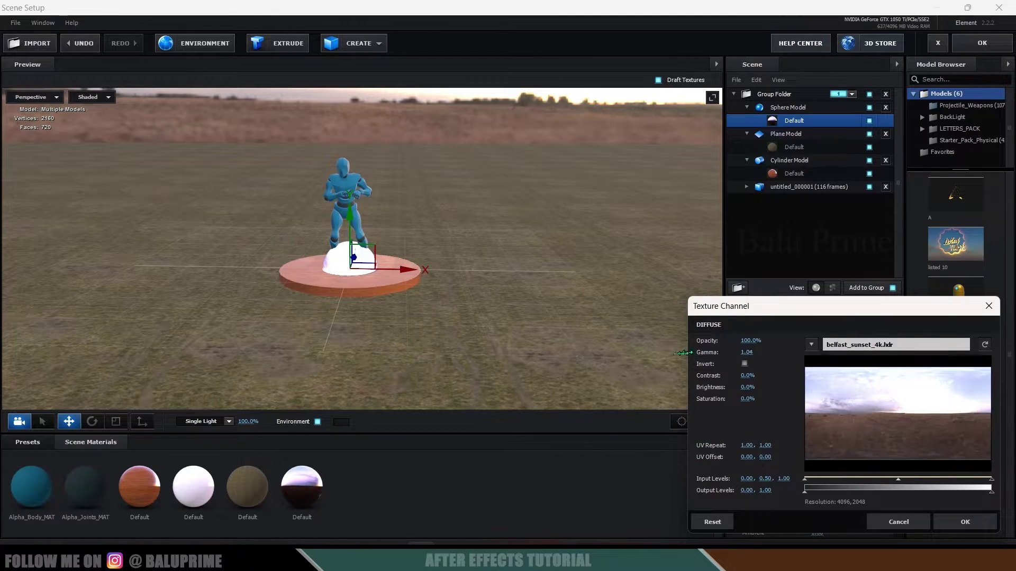
pyautogui.press('Return')
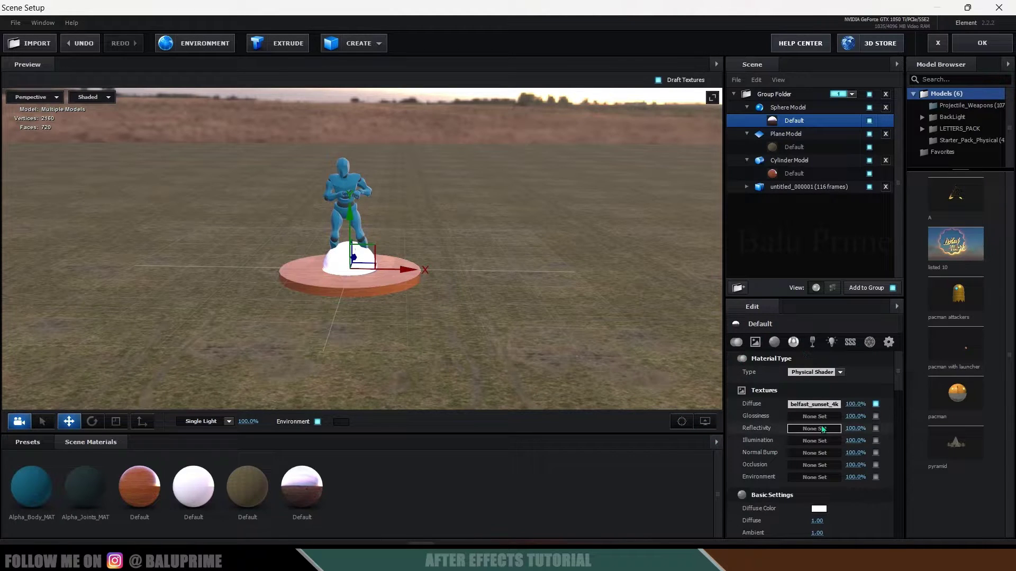
# Step: Scale the sphere model to 10000% so that it encloses the whole scene
pyautogui.click(788, 108)
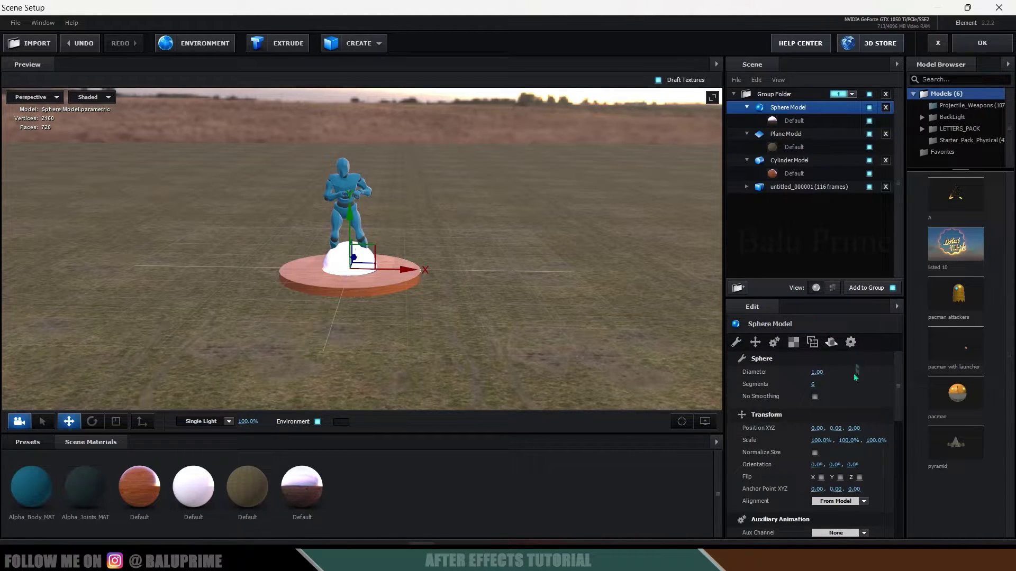
pyautogui.click(823, 440)
pyautogui.write('1000')
pyautogui.press('Return')
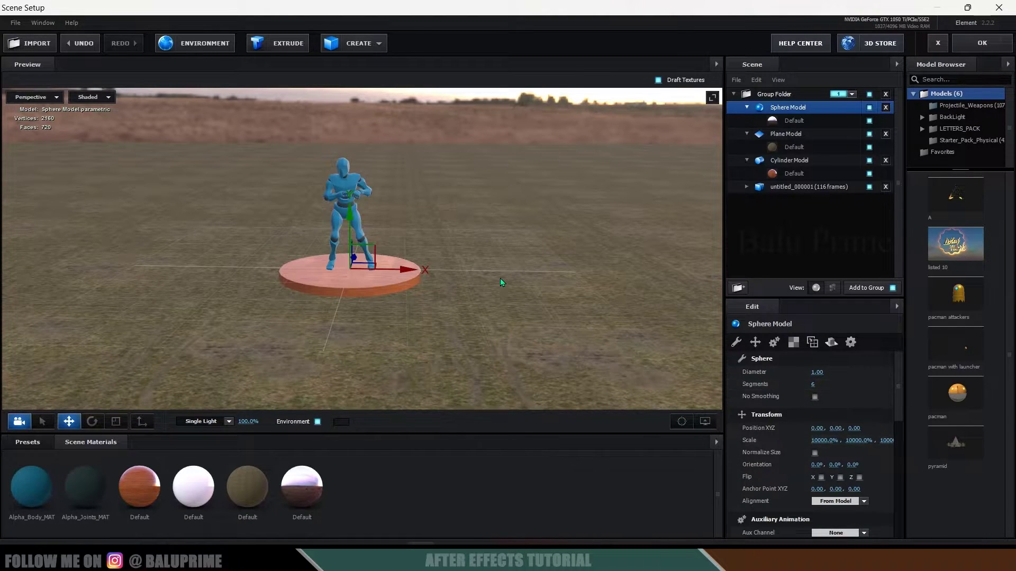
pyautogui.scroll(-5, 497, 285)
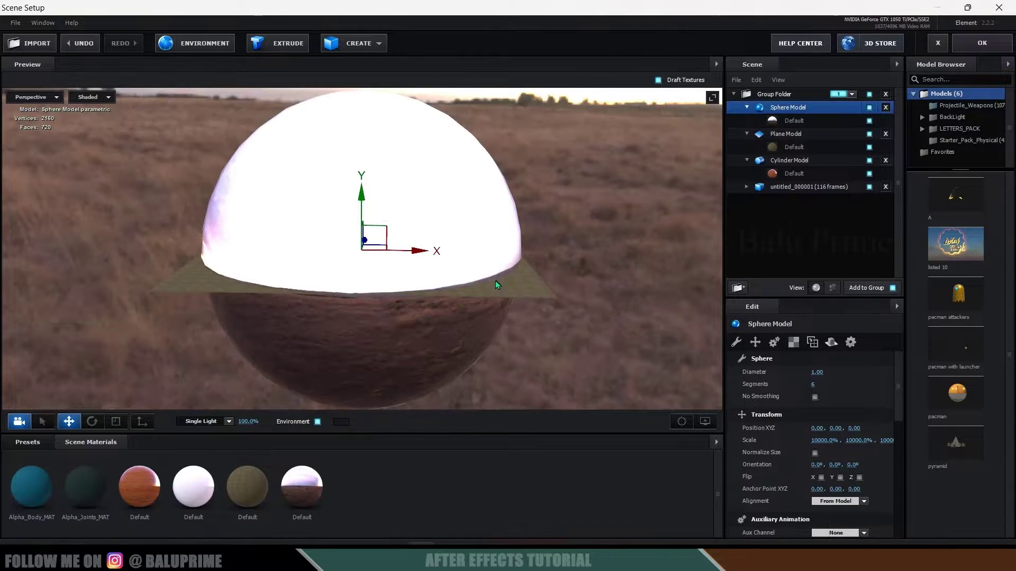
pyautogui.scroll(5, 476, 252)
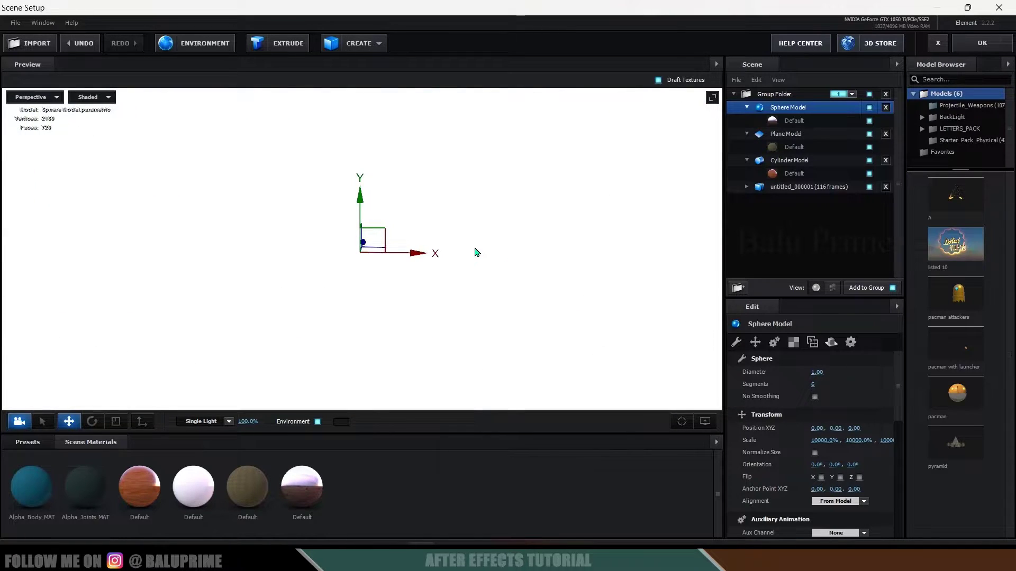
pyautogui.scroll(-4, 475, 252)
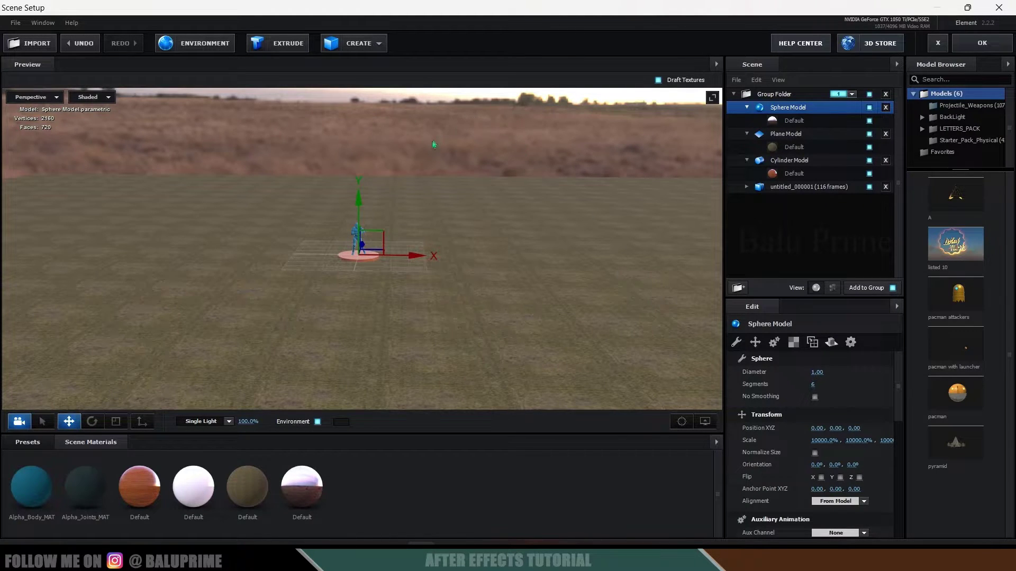
# Step: Enable Draw Backfaces in the advanced settings of the sphere's material
pyautogui.click(793, 121)
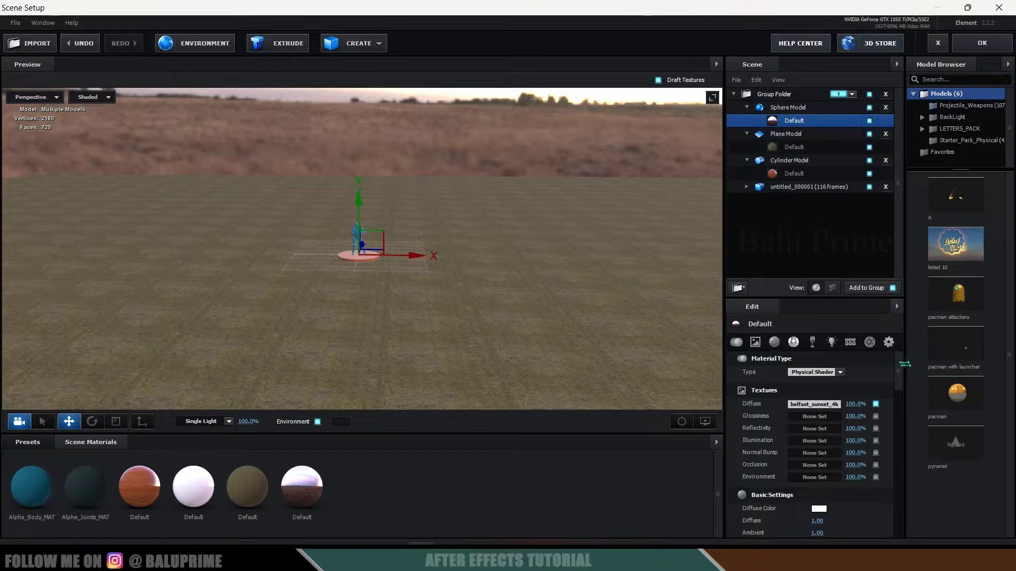
pyautogui.click(893, 342)
pyautogui.scroll(-5, 895, 396)
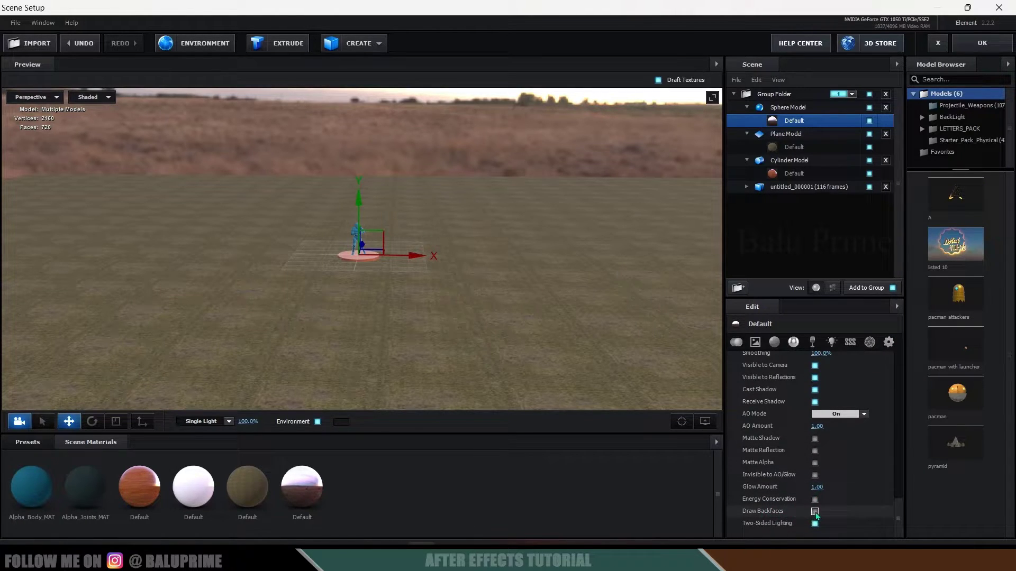
pyautogui.click(814, 511)
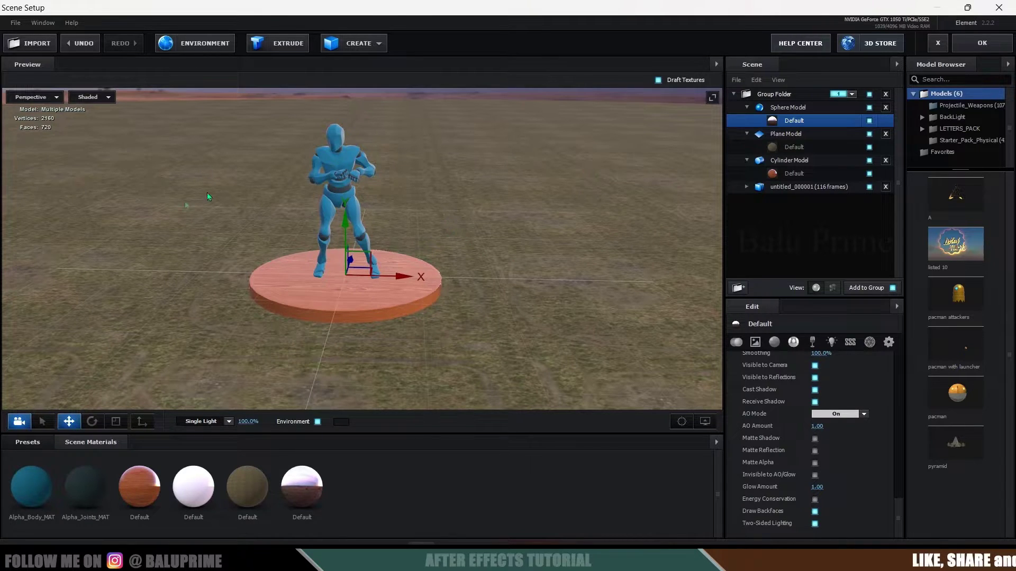
# Step: Import the 3D object 12140_Skull_v3_L2.obj with Model Center alignment
pyautogui.click(30, 43)
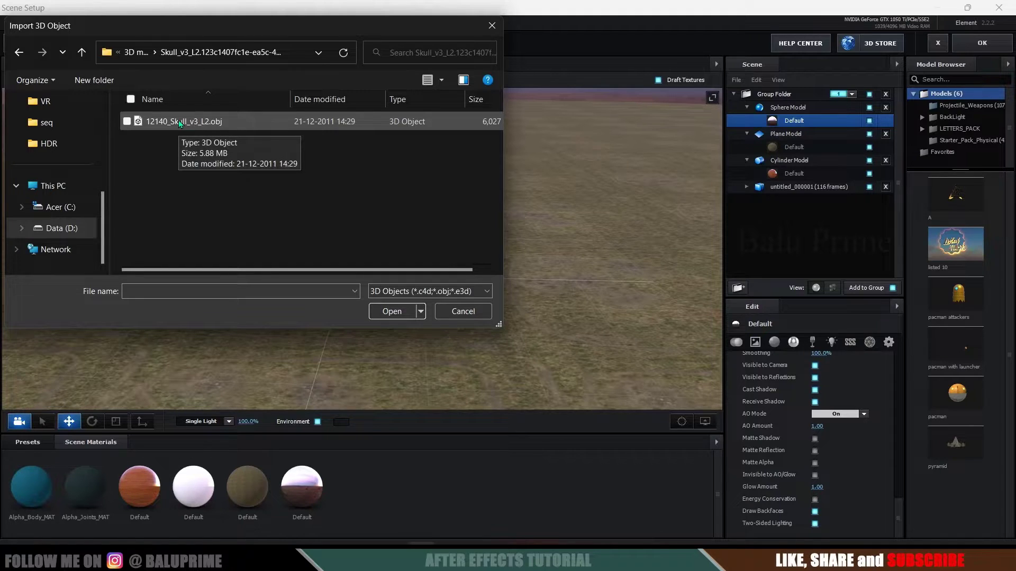
pyautogui.click(179, 121)
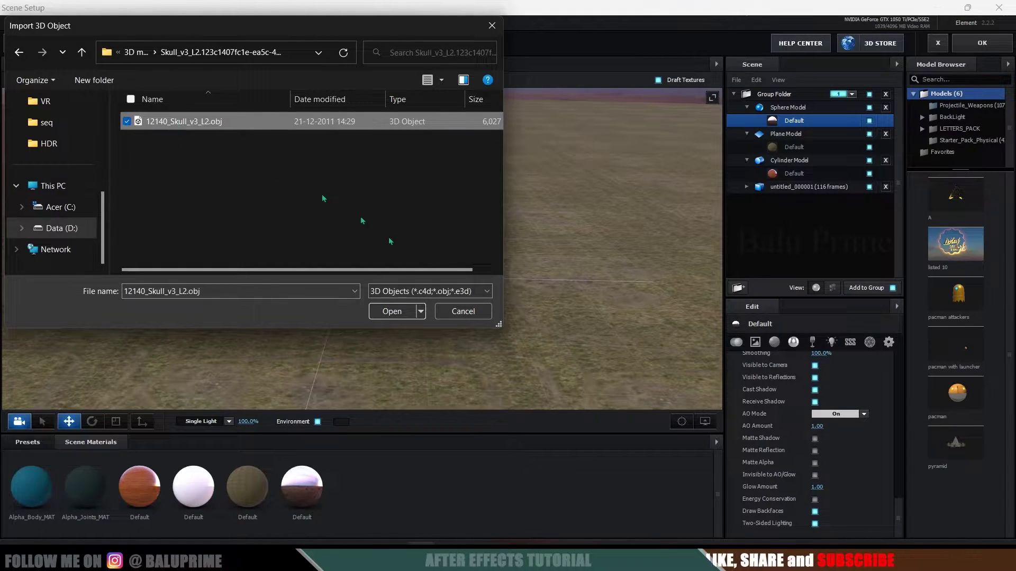
pyautogui.click(383, 319)
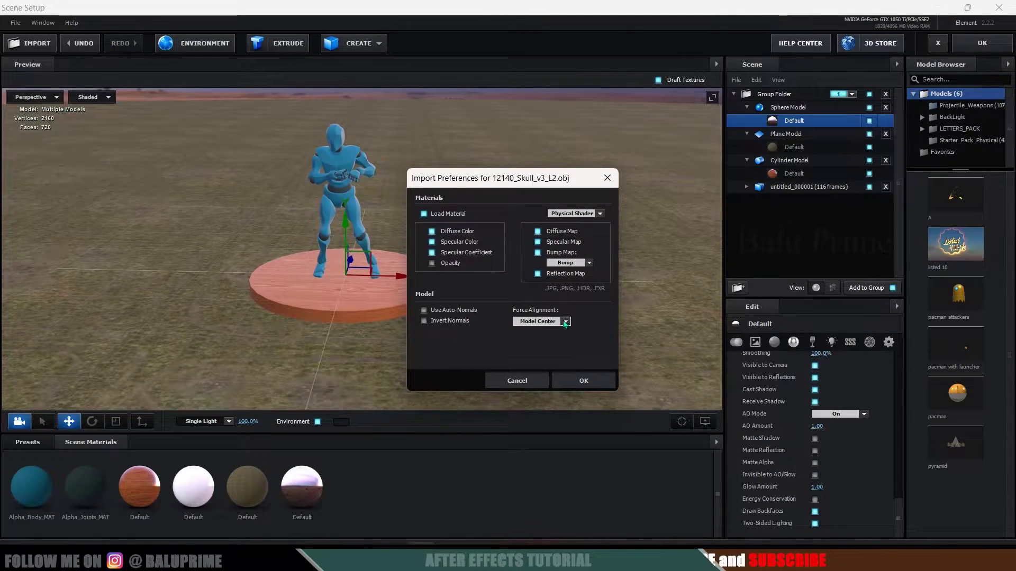
pyautogui.click(565, 325)
pyautogui.click(565, 325)
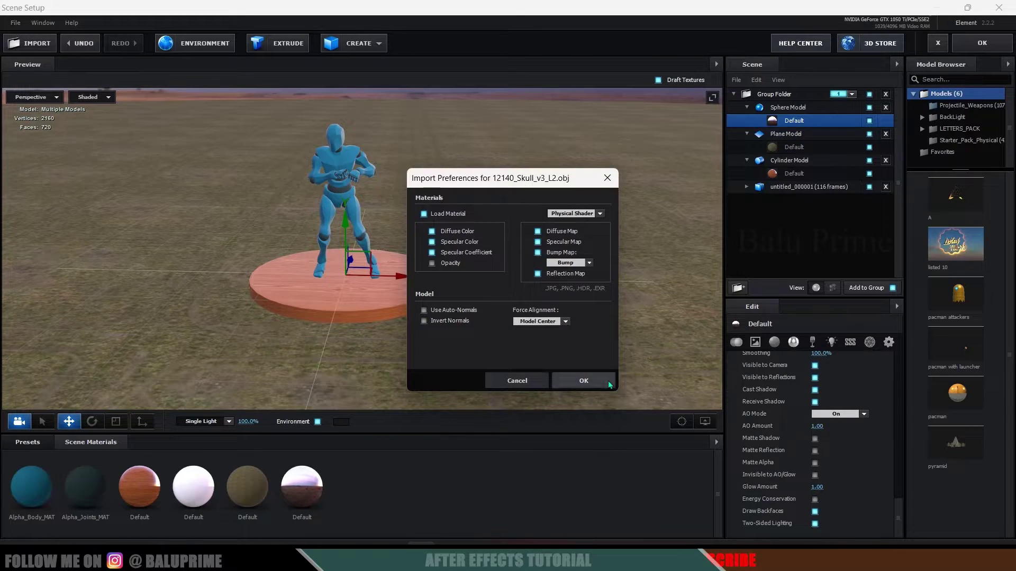
pyautogui.click(608, 381)
# Step: Normalize the skull's size and raise it above the platform to a Y position of 1.43
pyautogui.moveTo(450, 341); pyautogui.dragTo(474, 341)
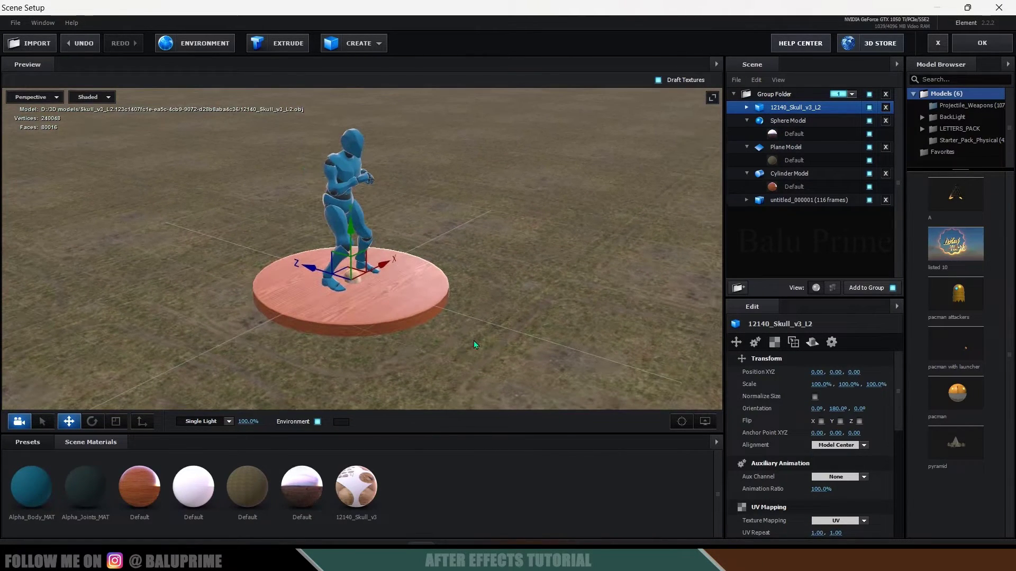
pyautogui.click(815, 397)
pyautogui.moveTo(356, 224); pyautogui.dragTo(362, 112)
# Step: Rotate the skull to an orientation of 271.6°, 0.0°, 180.0° so it faces the front
pyautogui.moveTo(427, 266); pyautogui.dragTo(604, 300)
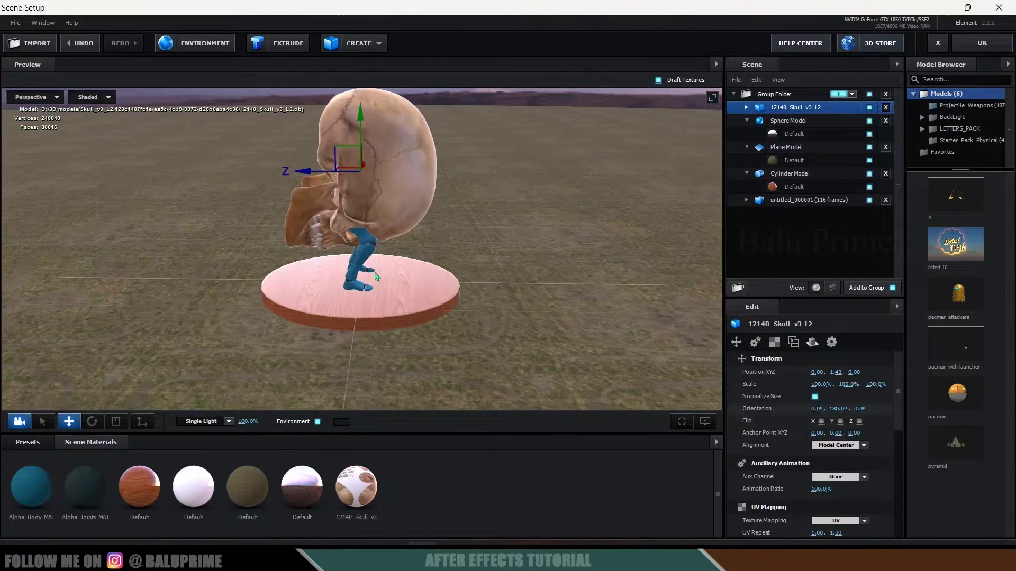
pyautogui.press('e')
pyautogui.moveTo(426, 175); pyautogui.dragTo(461, 299)
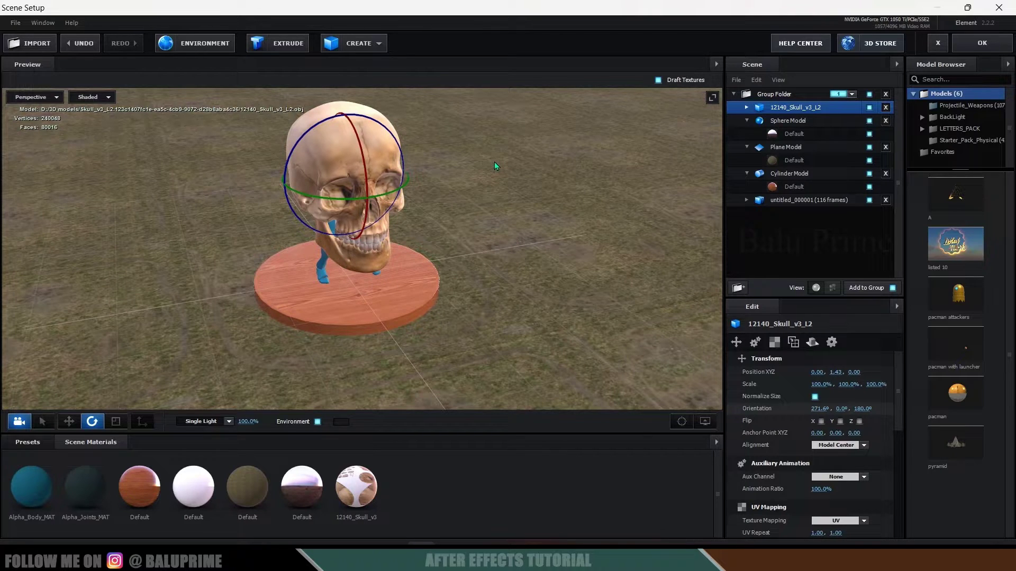
# Step: Create a new group folder above the existing one and assign it to group 2
pyautogui.click(738, 288)
pyautogui.moveTo(787, 106); pyautogui.dragTo(782, 80)
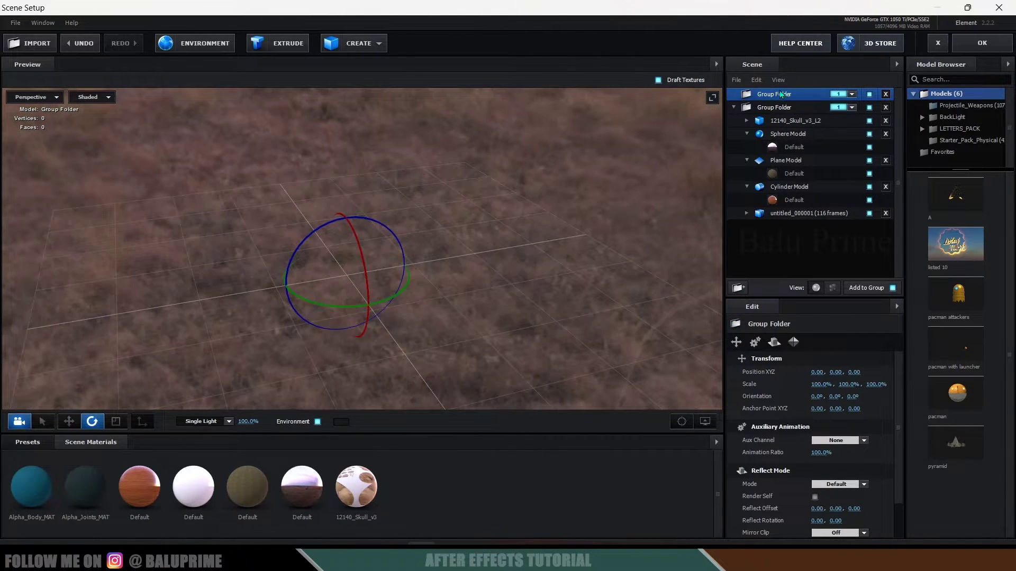
pyautogui.click(851, 94)
pyautogui.click(857, 110)
# Step: Rename the new group folder "skull" and move the 12140_Skull_v3_L2 model into it
pyautogui.doubleClick(781, 98)
pyautogui.write('skull')
pyautogui.press('Return')
pyautogui.click(788, 125)
pyautogui.moveTo(788, 125); pyautogui.dragTo(773, 99)
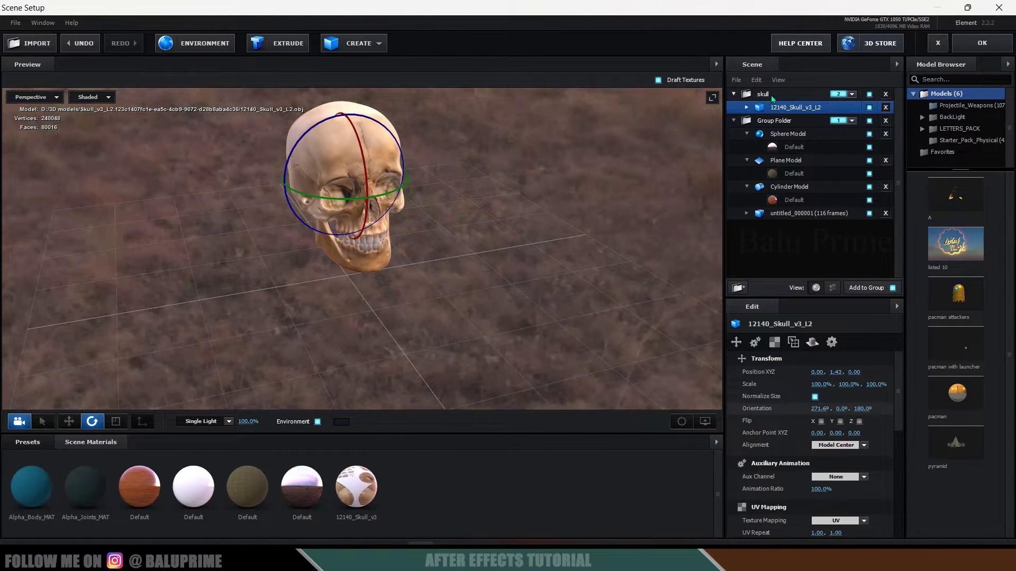
pyautogui.click(733, 94)
pyautogui.click(762, 94)
pyautogui.click(774, 107)
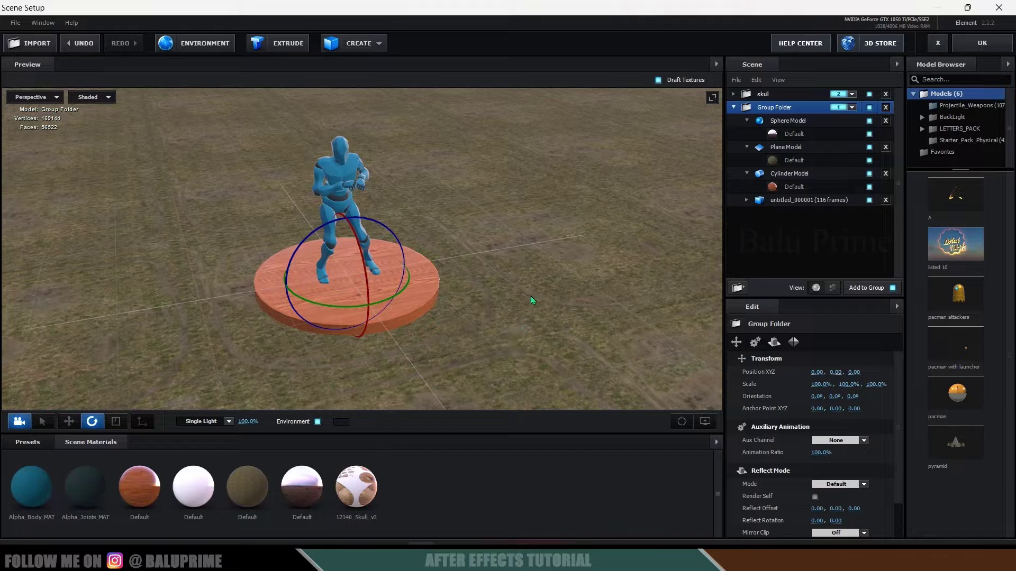
pyautogui.click(769, 94)
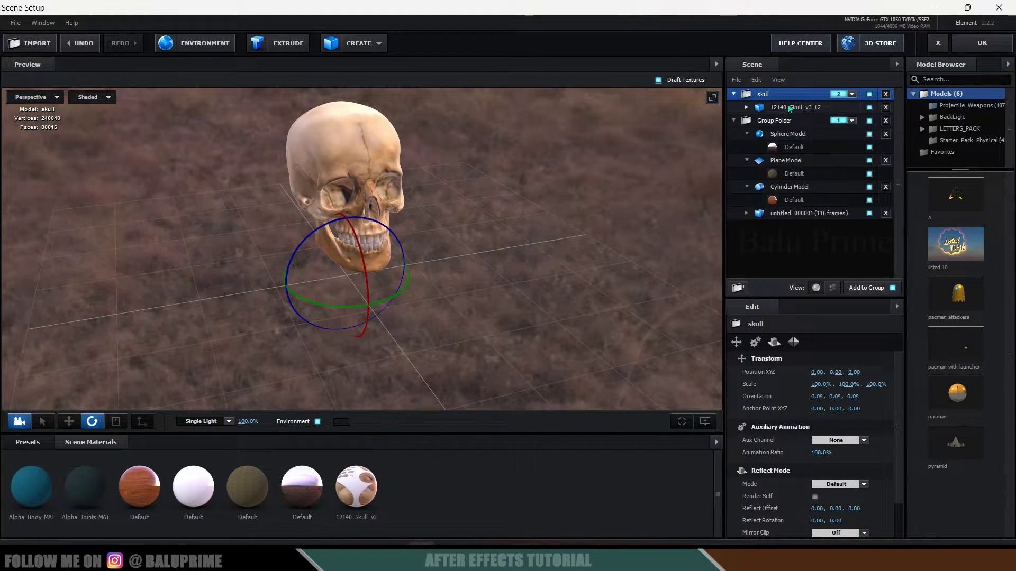
# Step: Assign the skull model to Channel 1 of the auxiliary animation
pyautogui.click(789, 108)
pyautogui.rightClick(789, 107)
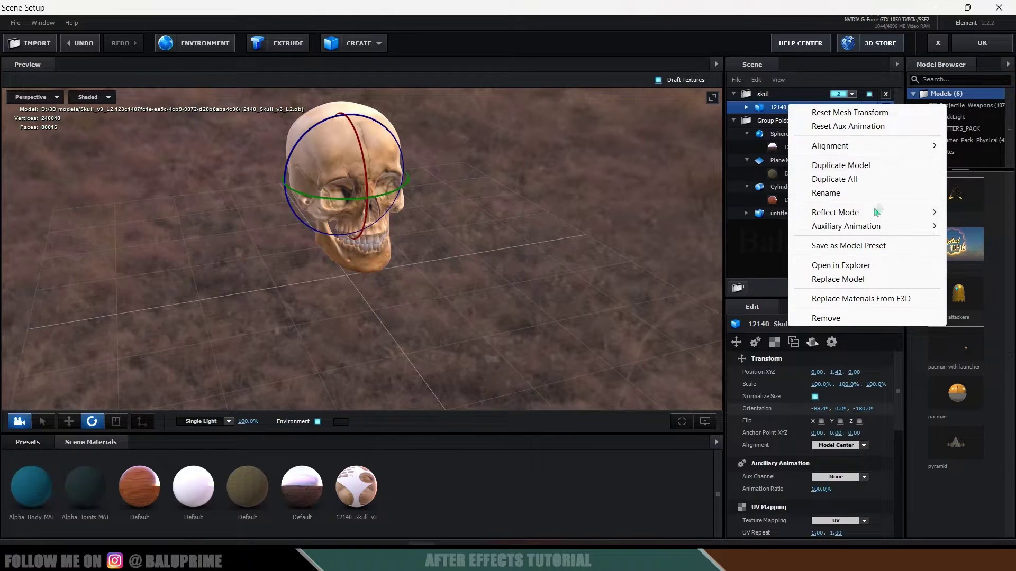
pyautogui.moveTo(860, 225)
pyautogui.click(741, 239)
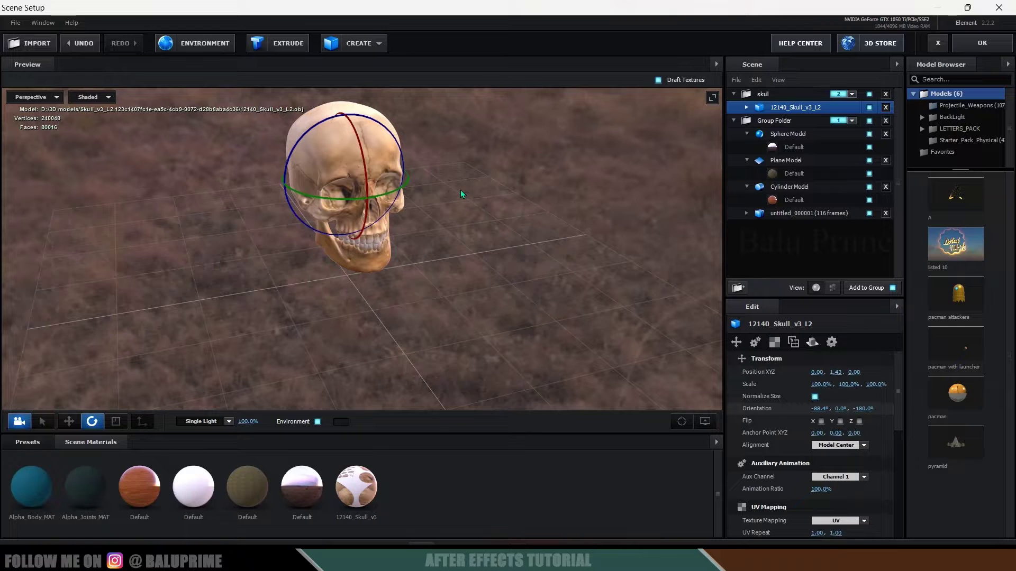
# Step: Duplicate the skull model and assign the copy to auxiliary animation Channel 2
pyautogui.rightClick(784, 109)
pyautogui.click(838, 167)
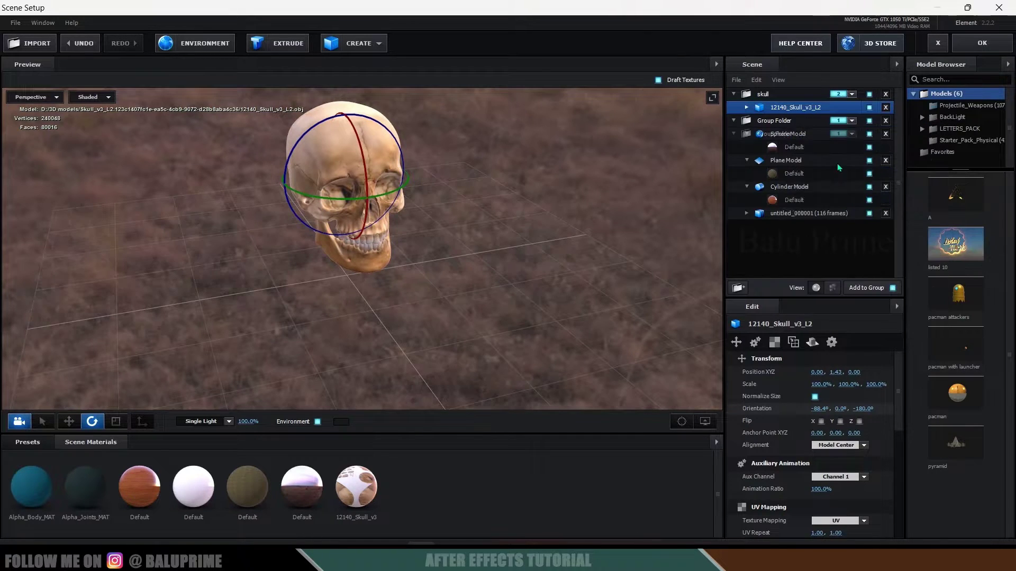
pyautogui.click(781, 124)
pyautogui.rightClick(782, 126)
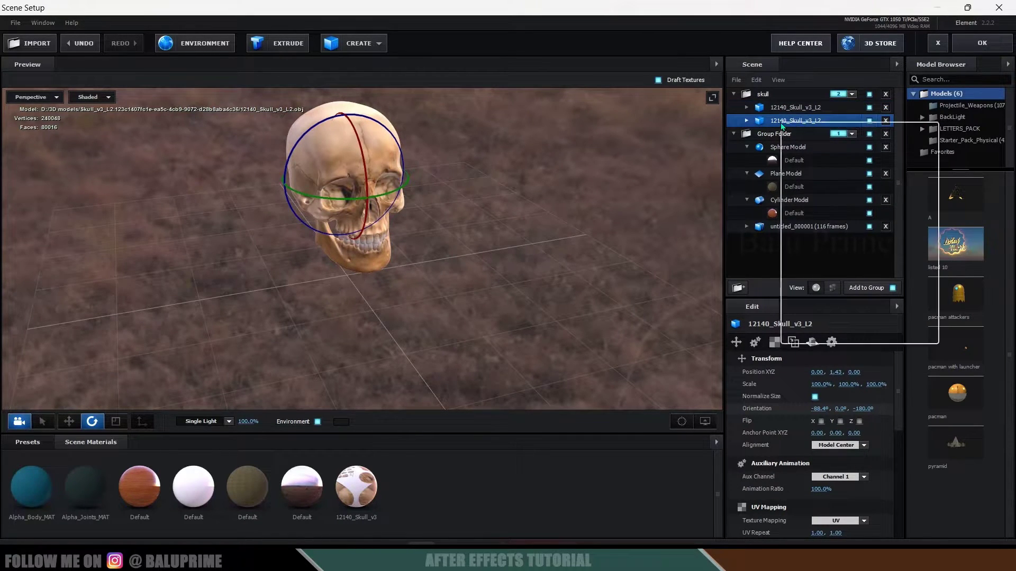
pyautogui.moveTo(834, 247)
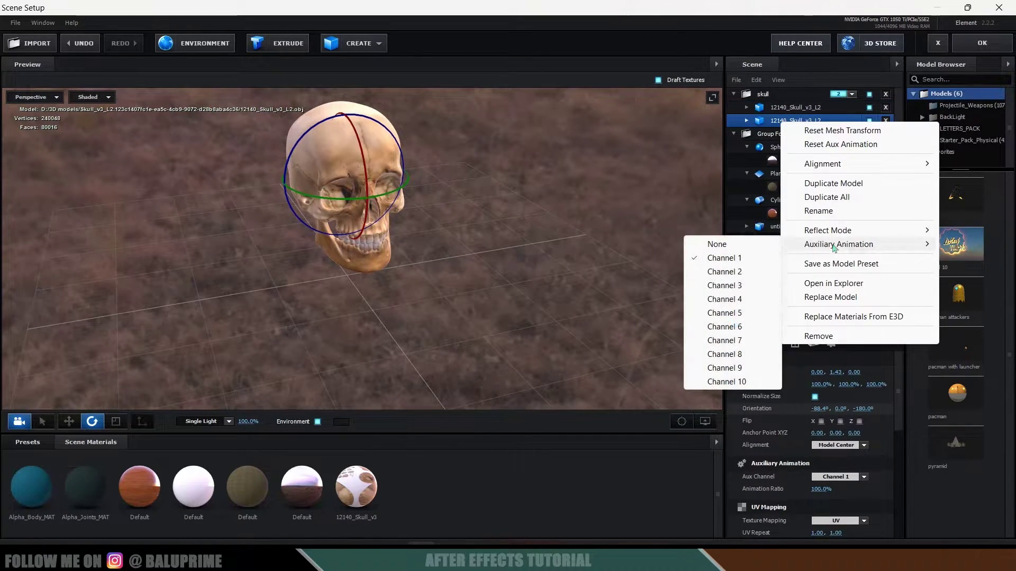
pyautogui.click(725, 271)
# Step: Duplicate the second skull model and assign this third skull to auxiliary animation Channel 3
pyautogui.rightClick(781, 123)
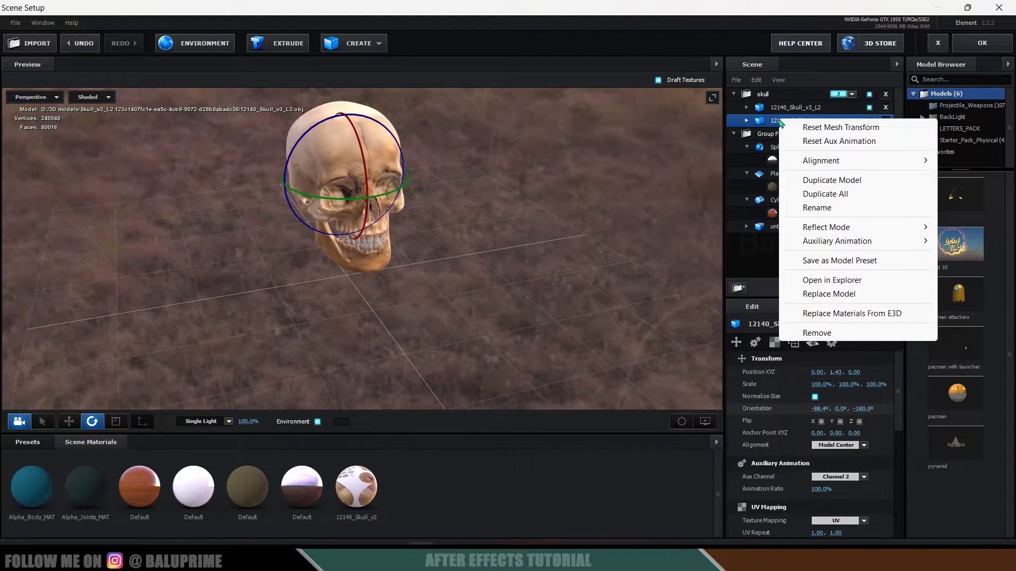
pyautogui.click(840, 181)
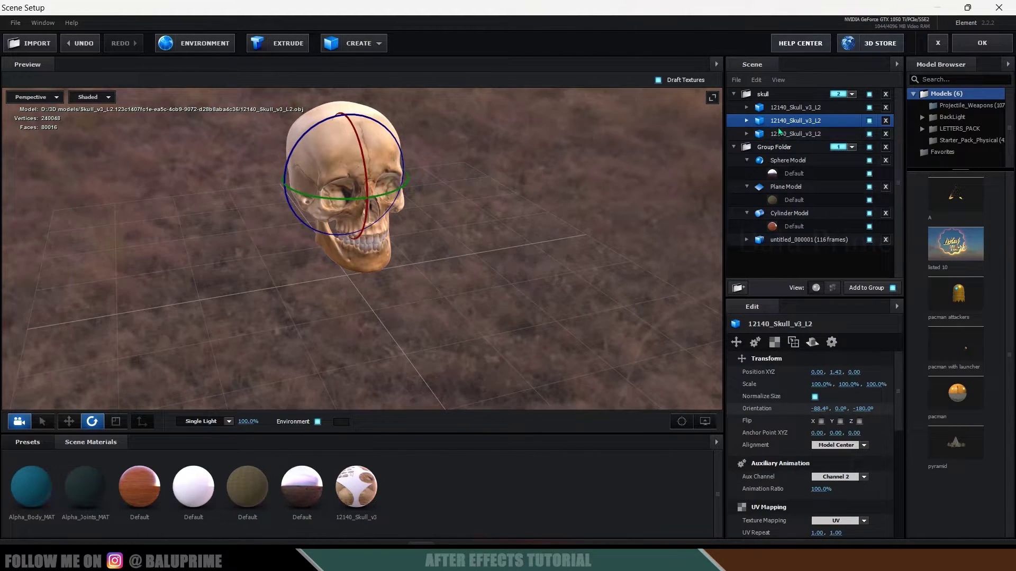
pyautogui.click(781, 135)
pyautogui.rightClick(781, 135)
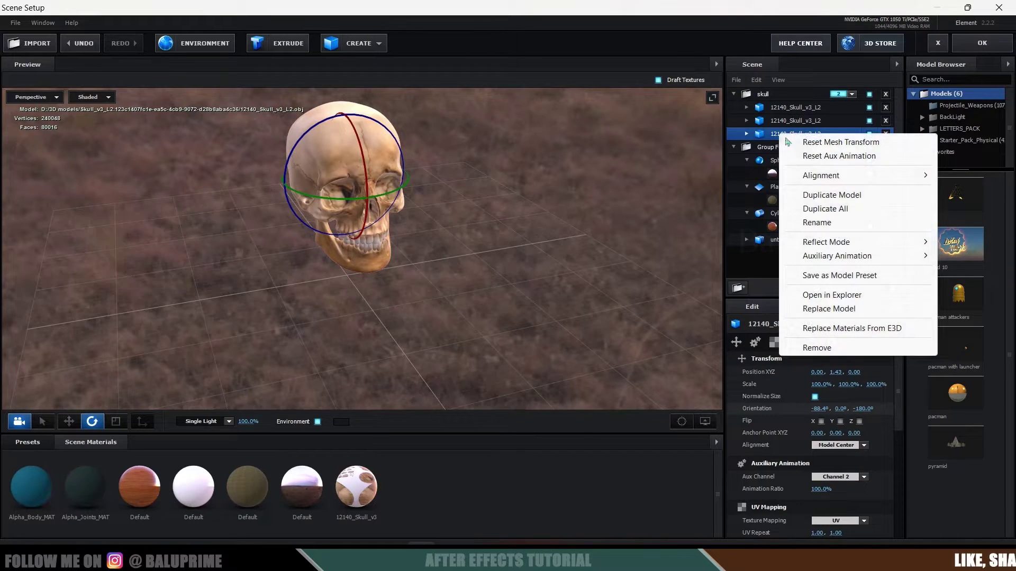
pyautogui.moveTo(846, 256)
pyautogui.click(722, 297)
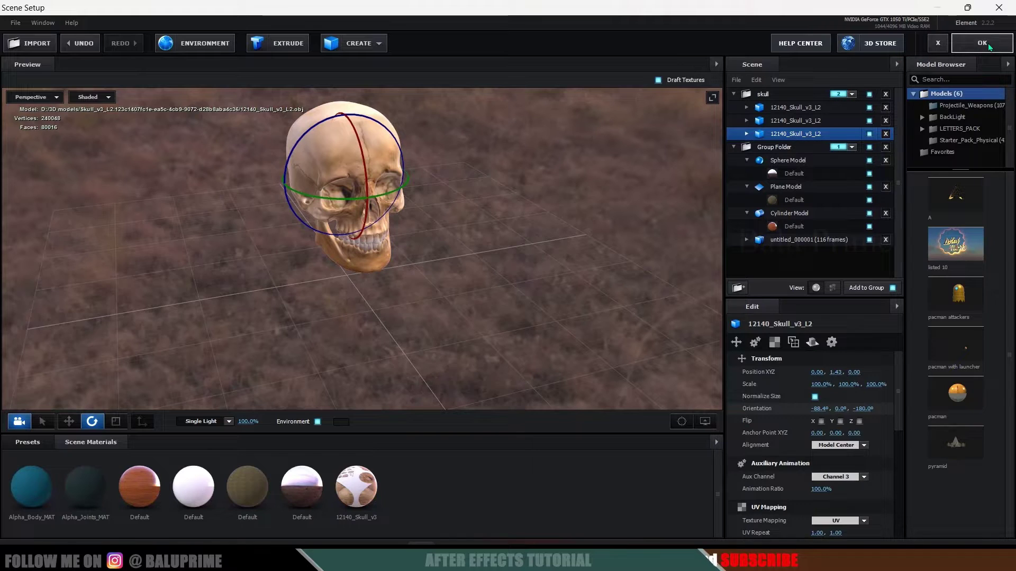
# Step: Apply the scene setup and set Group 2's particle replicator shape to Ring
pyautogui.click(987, 46)
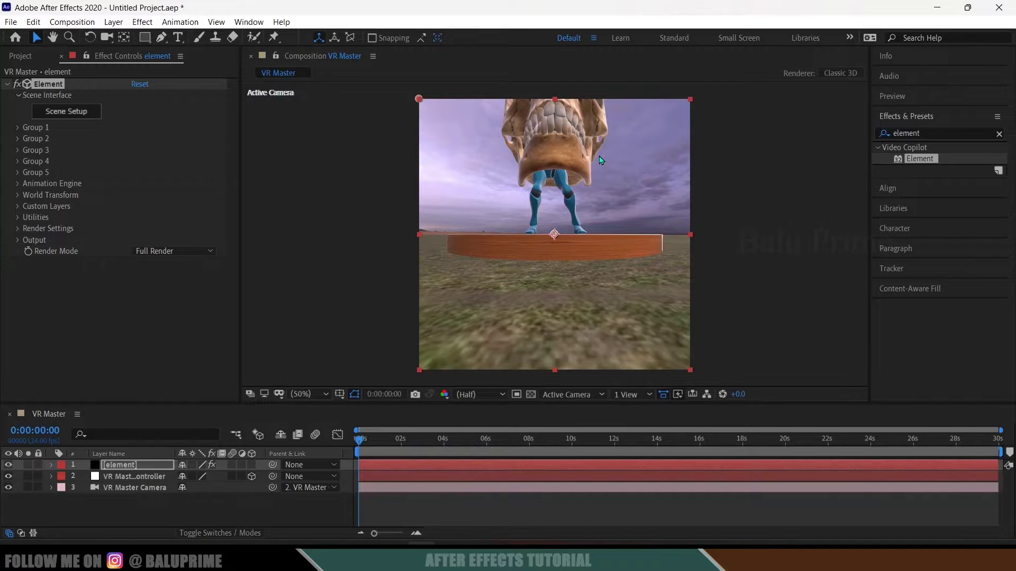
pyautogui.click(24, 141)
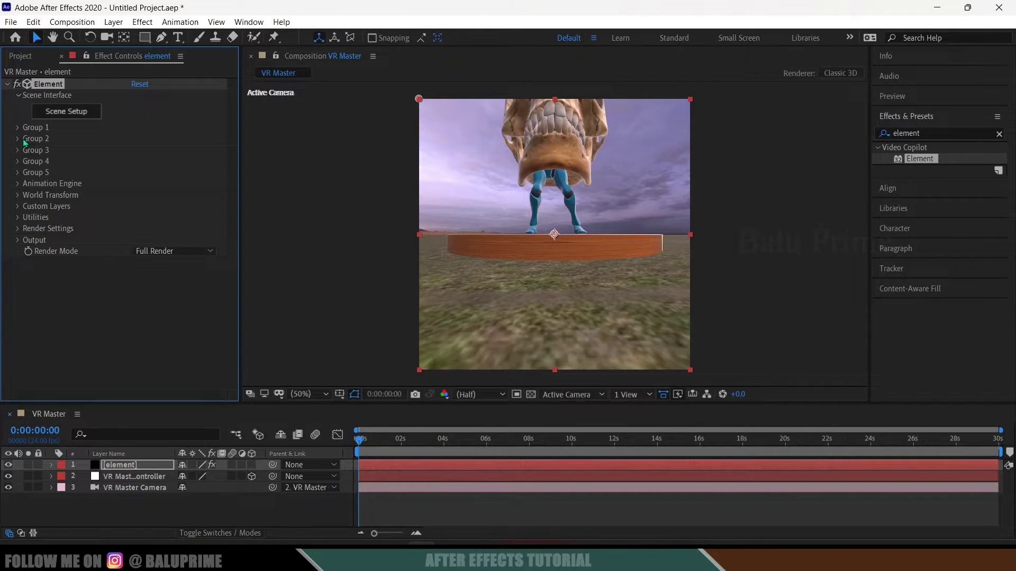
pyautogui.click(18, 139)
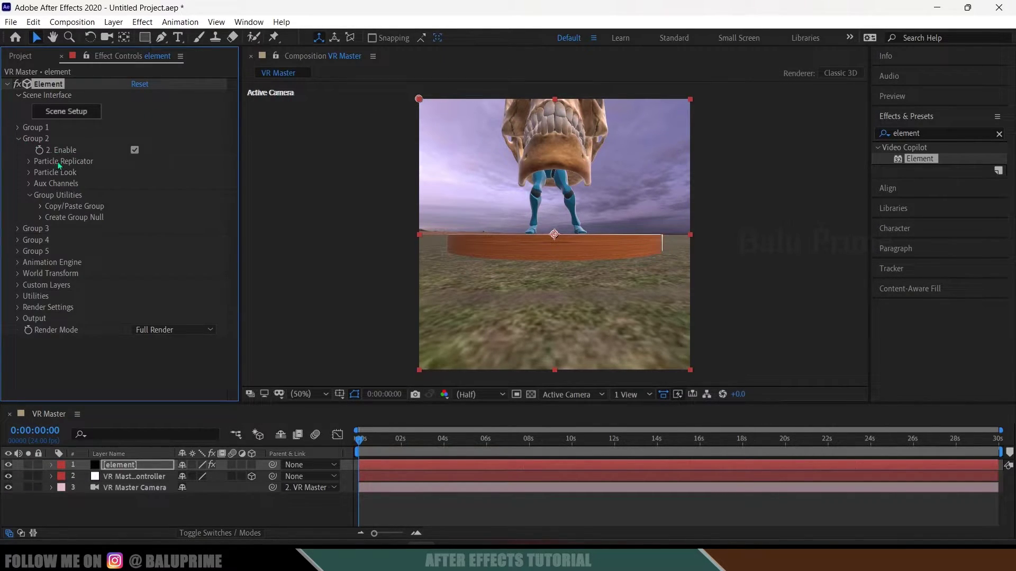
pyautogui.click(29, 162)
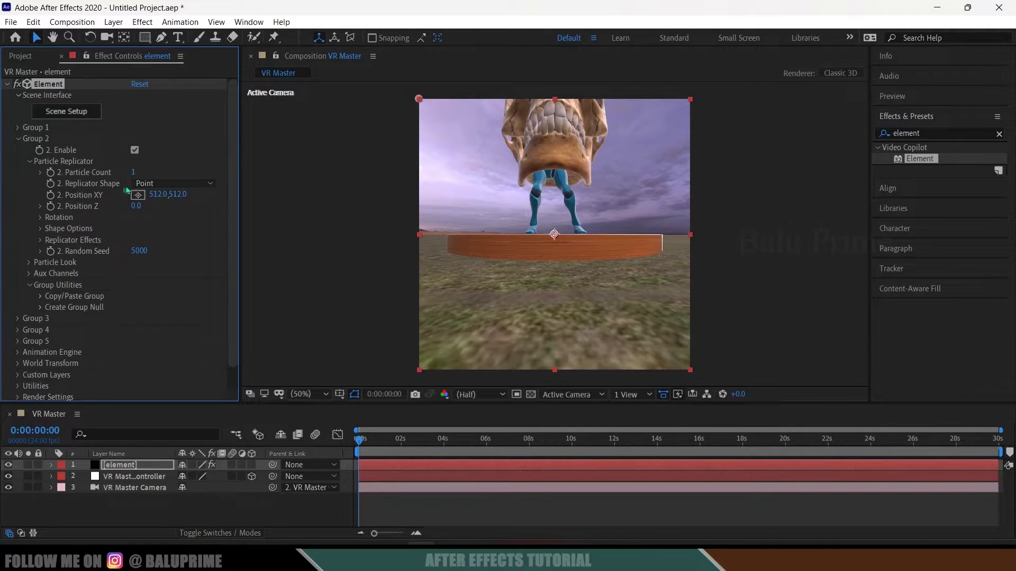
pyautogui.click(156, 183)
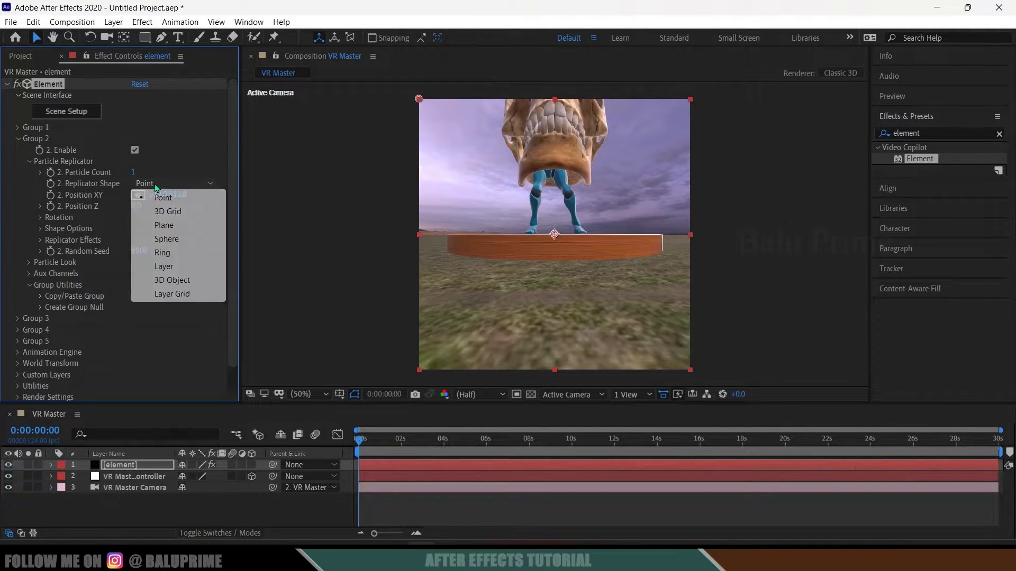
pyautogui.click(171, 253)
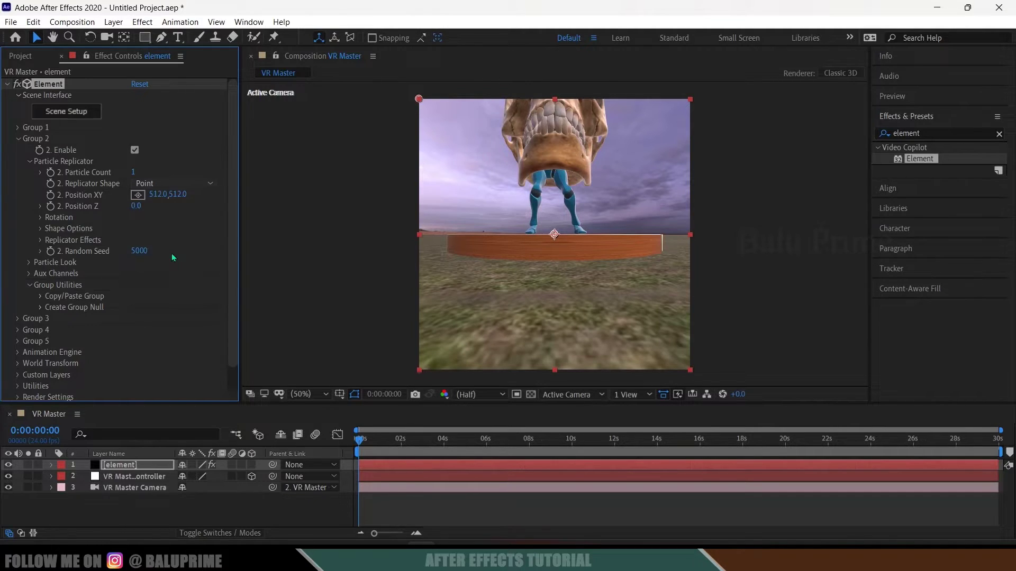
# Step: Set Group 2's particle count to 8 and its shape scale to about 49.60
pyautogui.click(136, 172)
pyautogui.press('Return')
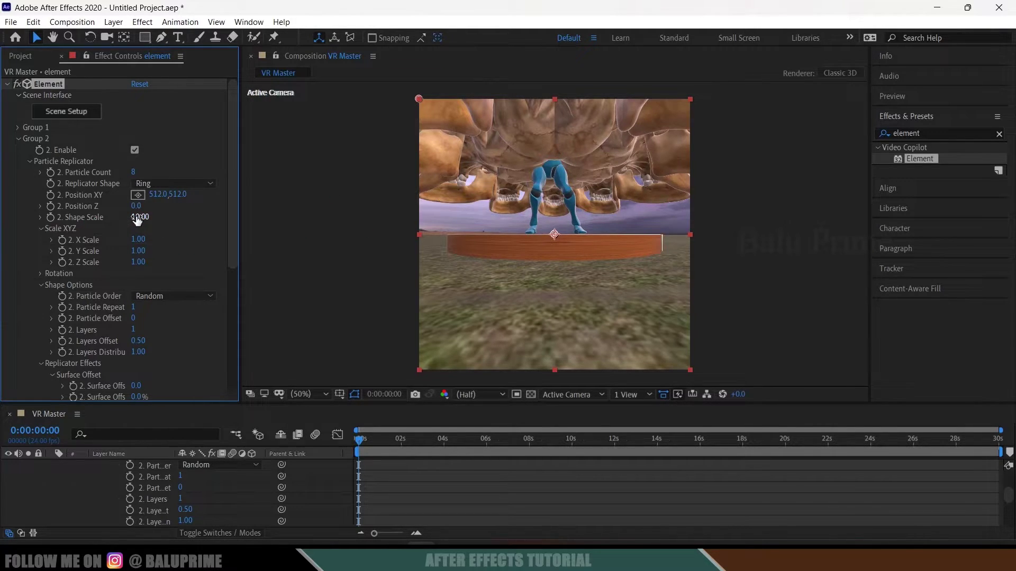
pyautogui.moveTo(136, 217); pyautogui.dragTo(434, 198)
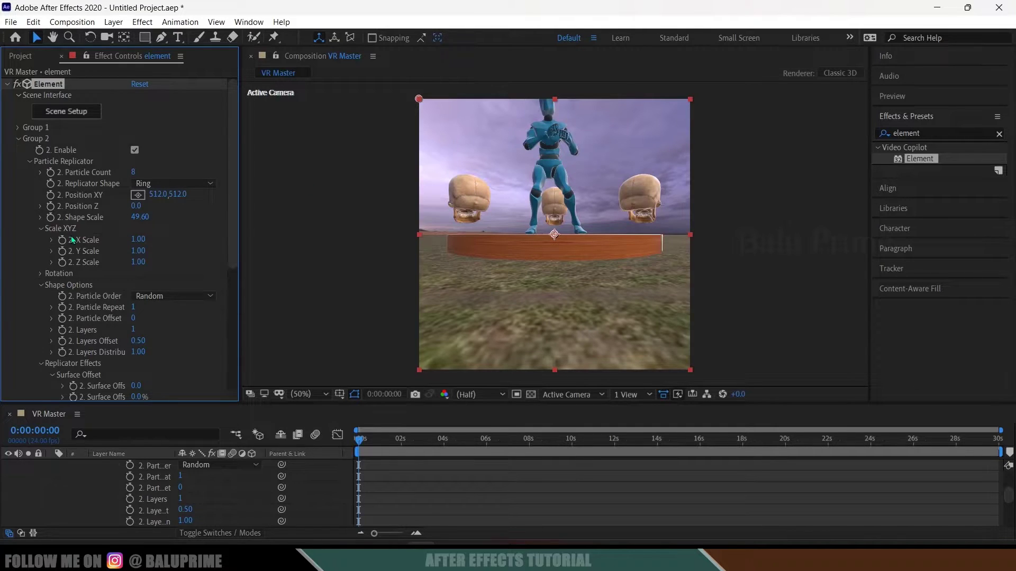
# Step: Set the Channel 1 Position Y in Group 2's Aux Channels to about -2.99
pyautogui.scroll(-6, 71, 236)
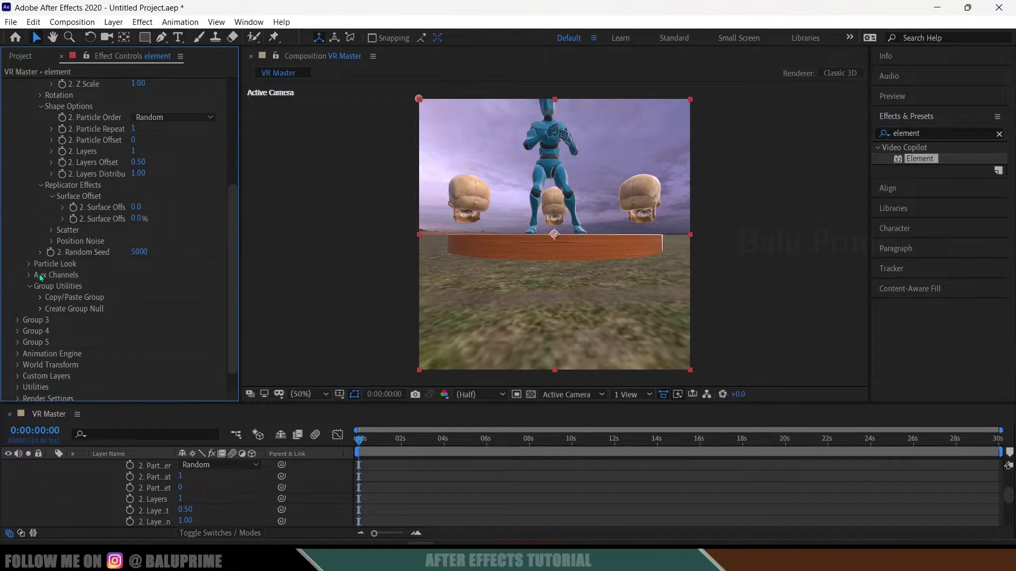
pyautogui.click(28, 274)
pyautogui.scroll(-3, 29, 275)
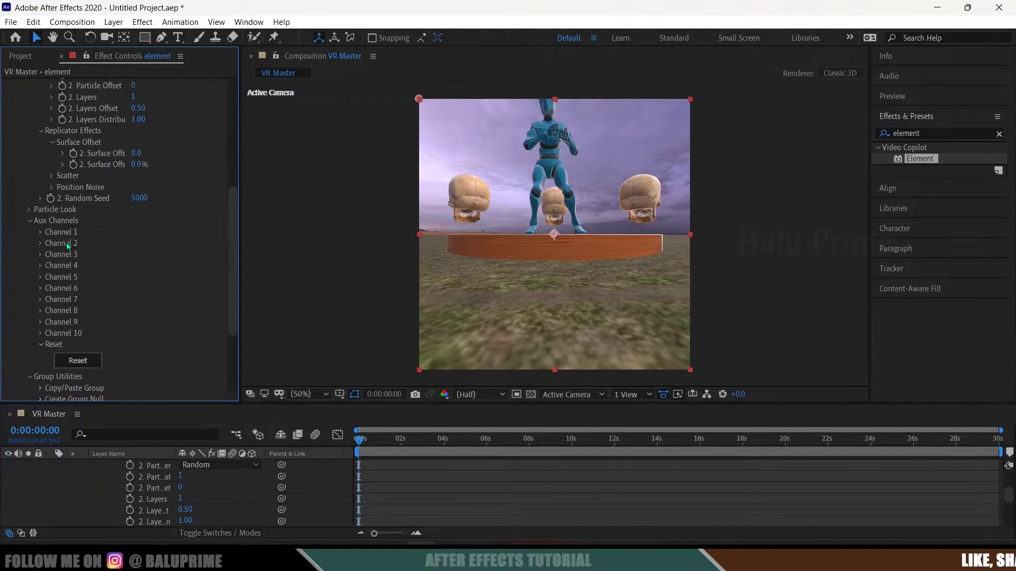
pyautogui.click(40, 233)
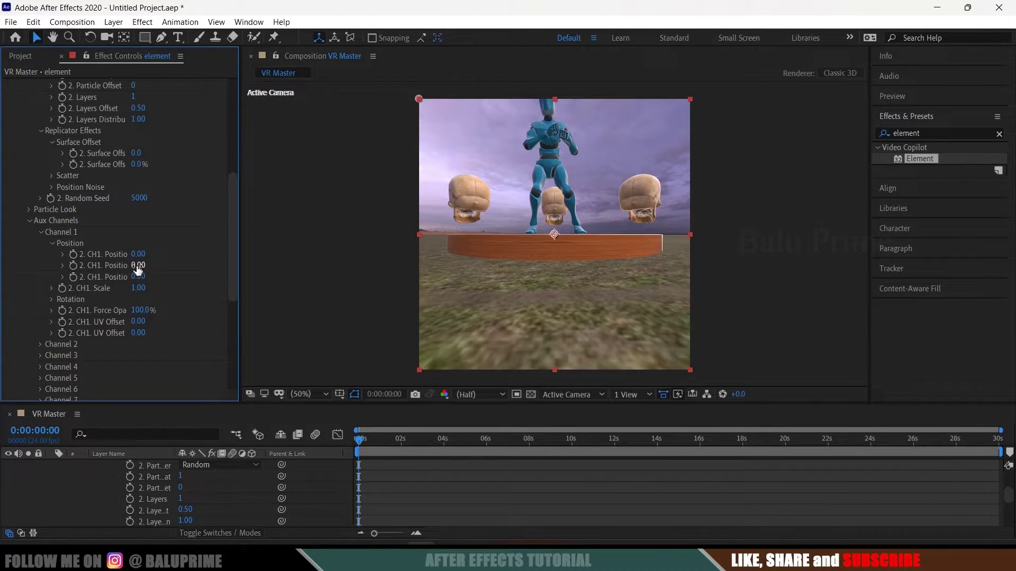
pyautogui.moveTo(138, 269); pyautogui.dragTo(6, 277)
# Step: Set the Channel 2 Position Y in Group 2's Aux Channels to about -7.98, checking the skull rows from another camera angle
pyautogui.scroll(-3, 71, 318)
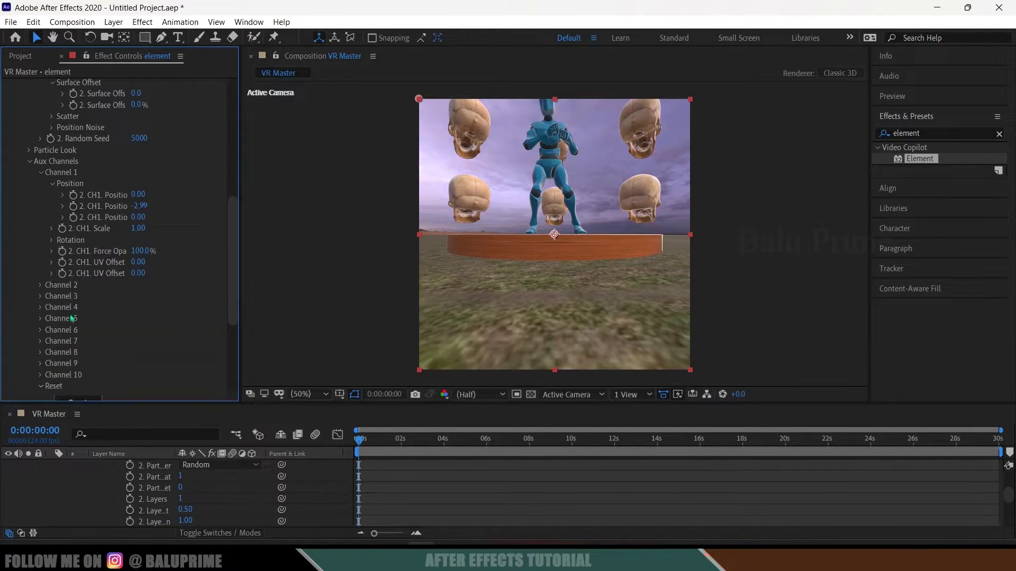
pyautogui.click(41, 287)
pyautogui.scroll(-1, 196, 331)
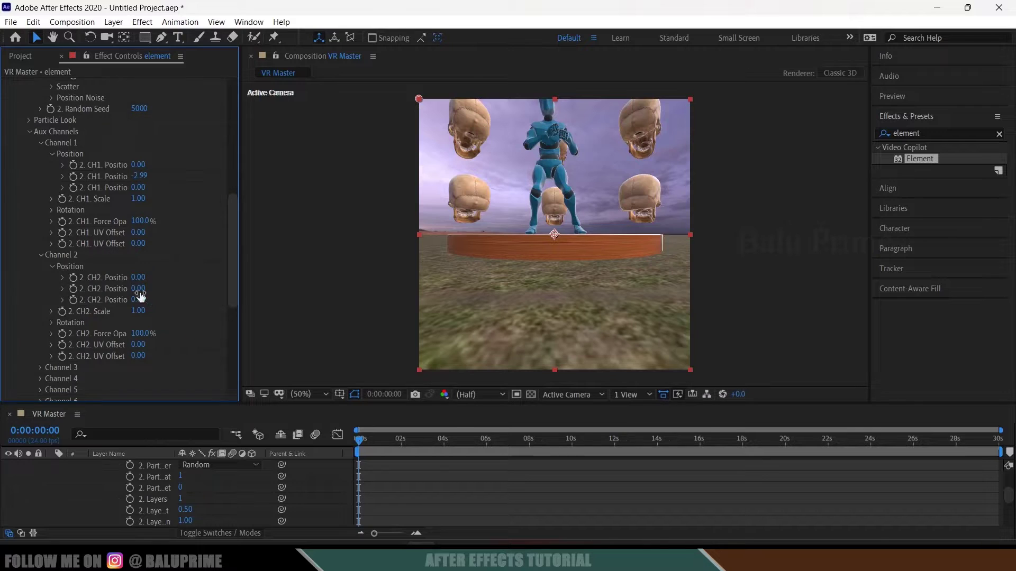
pyautogui.moveTo(111, 291); pyautogui.dragTo(4, 286)
pyautogui.moveTo(112, 287); pyautogui.dragTo(110, 288)
pyautogui.press('c')
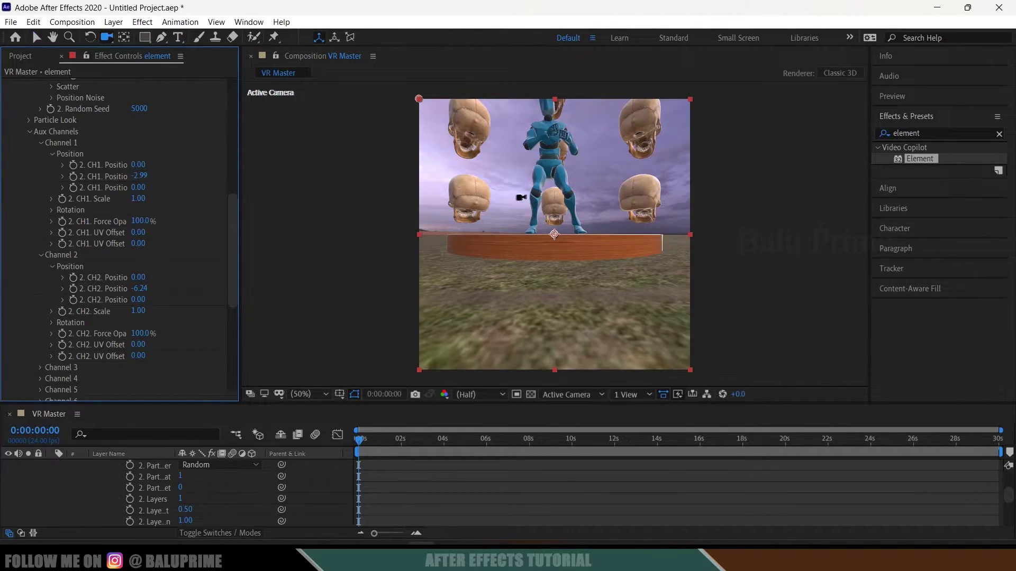
pyautogui.moveTo(517, 213); pyautogui.dragTo(657, 256)
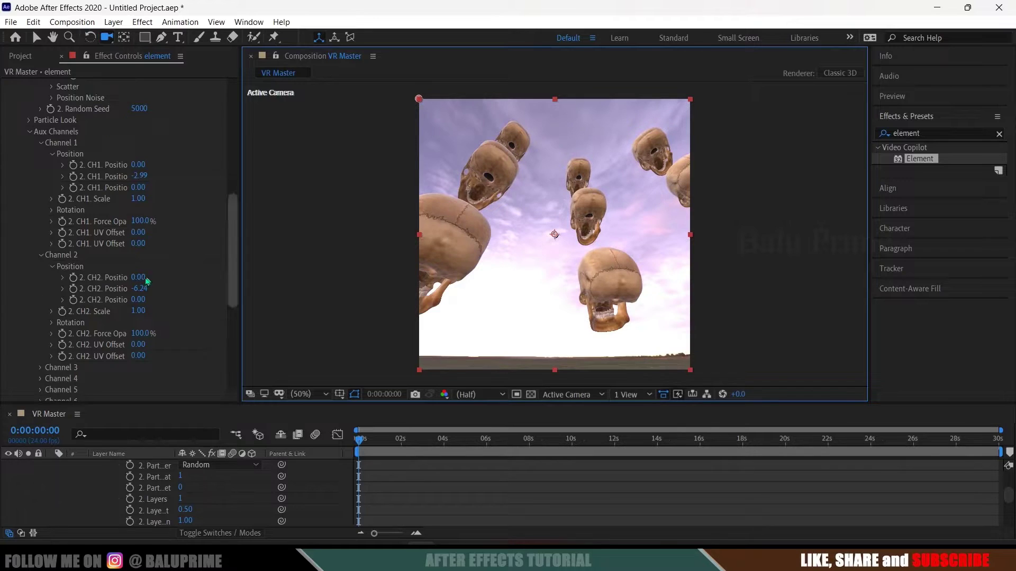
pyautogui.moveTo(140, 287); pyautogui.dragTo(21, 288)
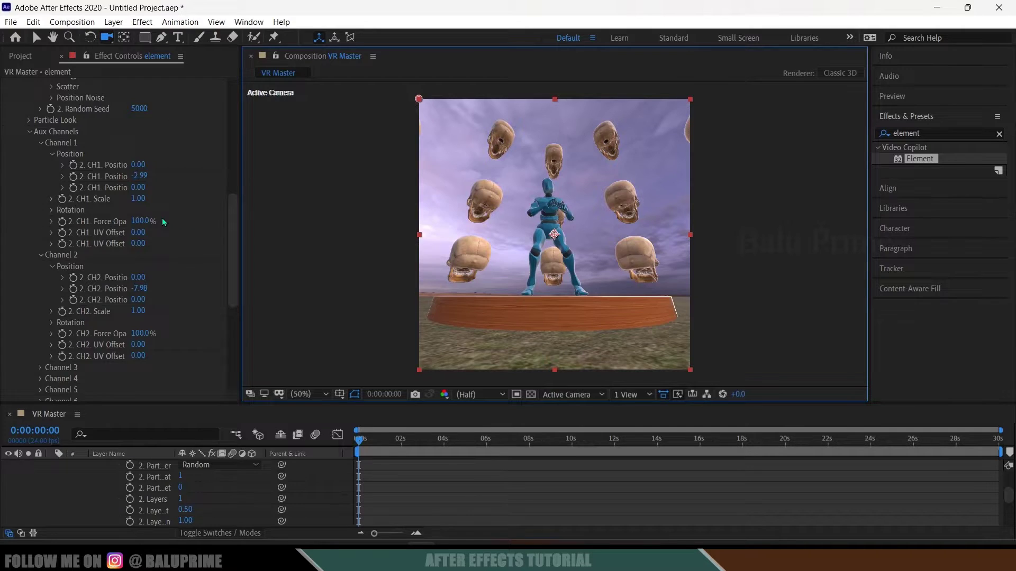
# Step: Keyframe Group 2's Channel 1 Rotation Z from 0 at the first frame to 5 revolutions at 0:00:29:23
pyautogui.scroll(3, 90, 198)
pyautogui.click(53, 270)
pyautogui.scroll(-2, 53, 273)
pyautogui.moveTo(368, 445); pyautogui.dragTo(392, 442)
pyautogui.press('Home')
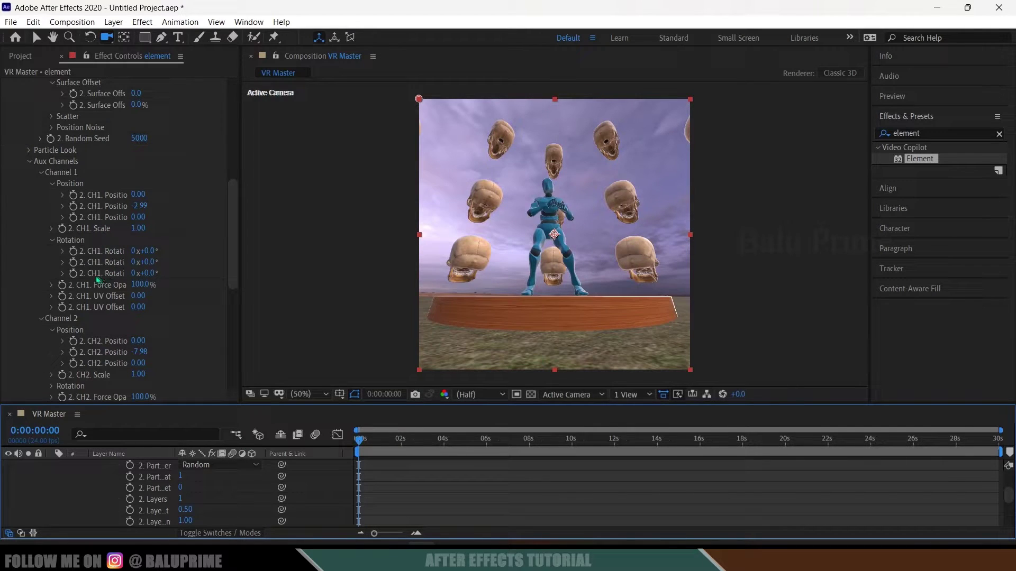
pyautogui.click(74, 273)
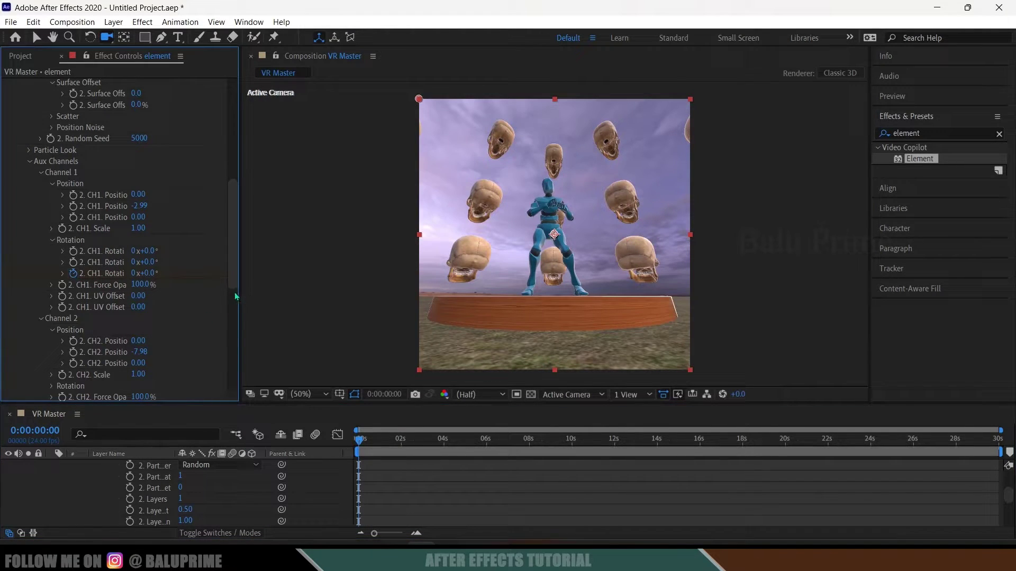
pyautogui.moveTo(241, 287); pyautogui.dragTo(301, 286)
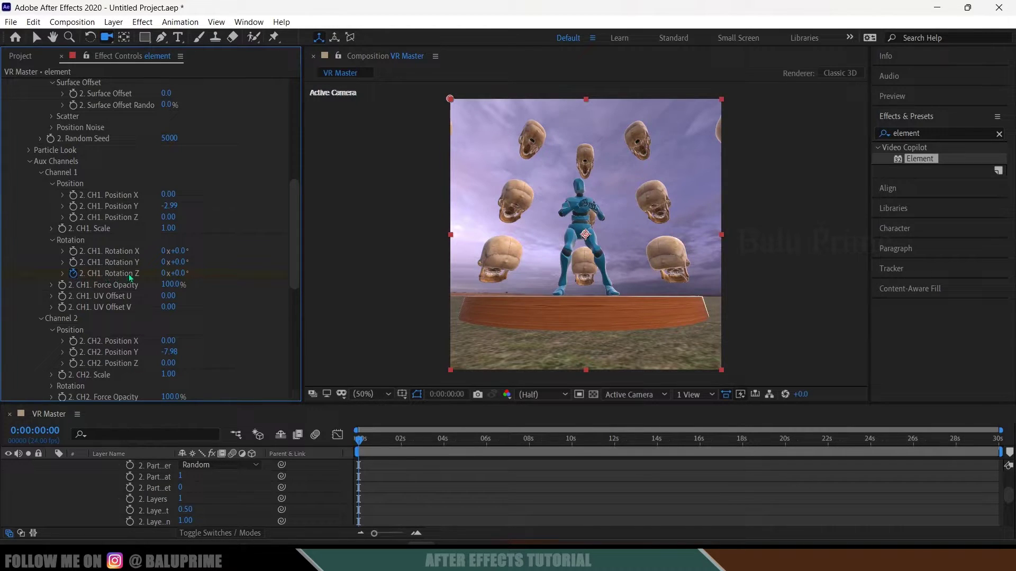
pyautogui.click(998, 439)
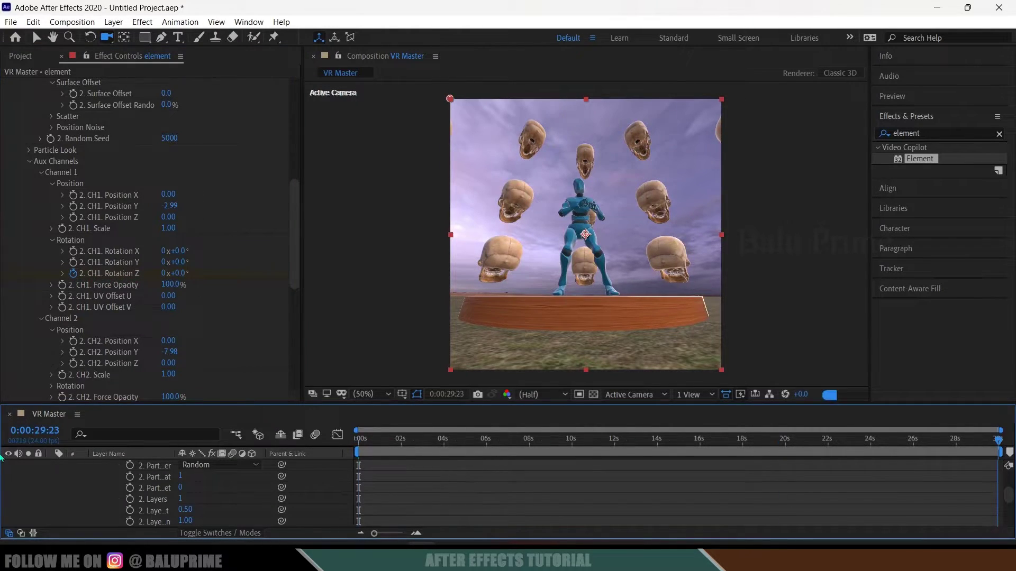
pyautogui.click(164, 273)
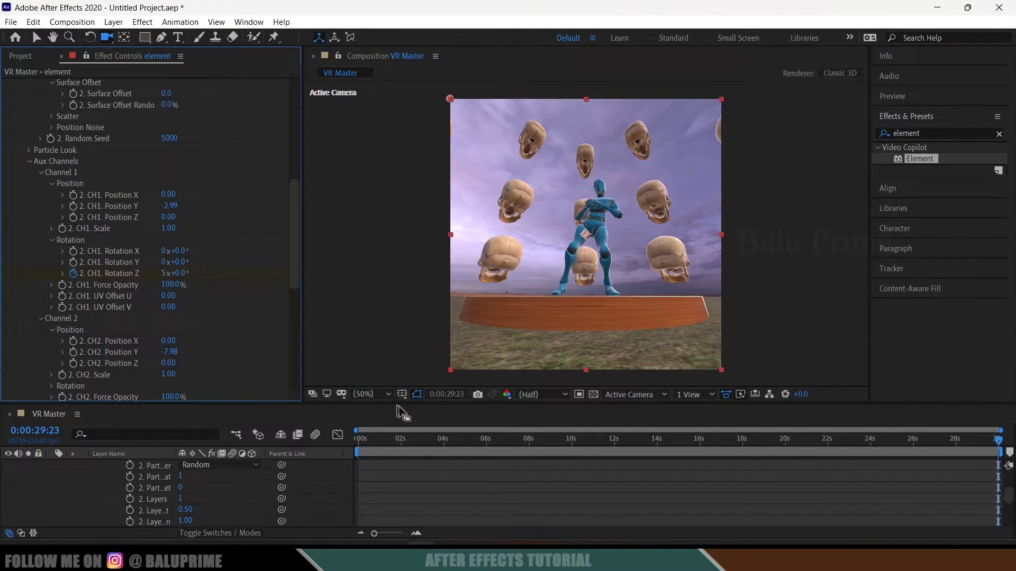
# Step: Lower the preview resolution to Quarter and play the skull animation from the start
pyautogui.moveTo(381, 442); pyautogui.dragTo(337, 435)
pyautogui.click(529, 397)
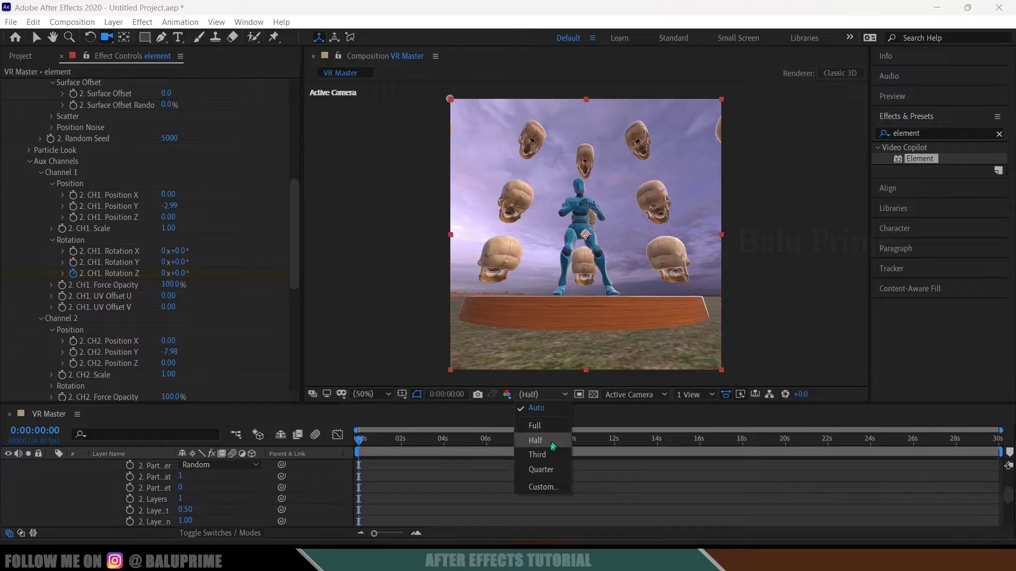
pyautogui.click(543, 469)
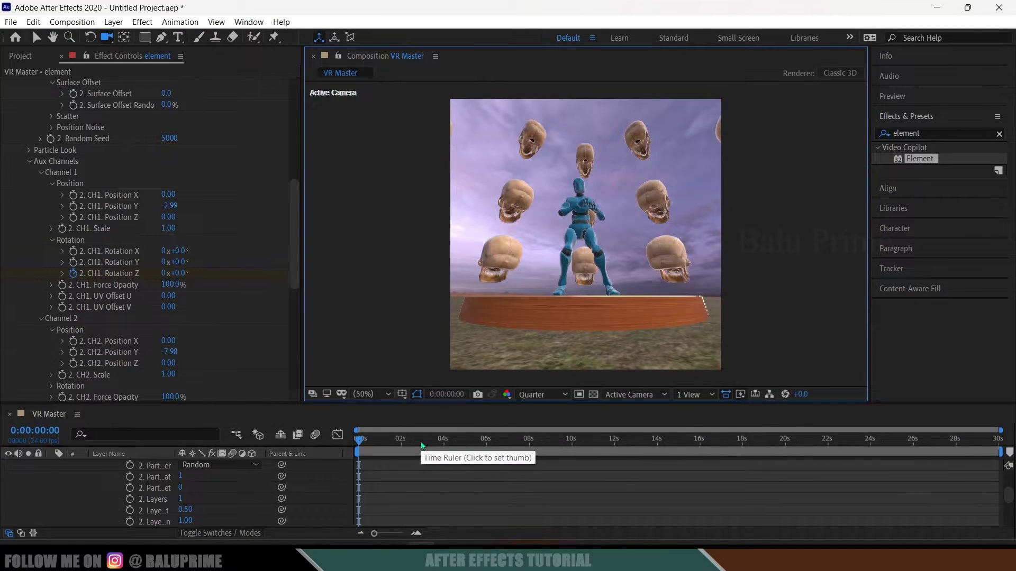
pyautogui.press('space')
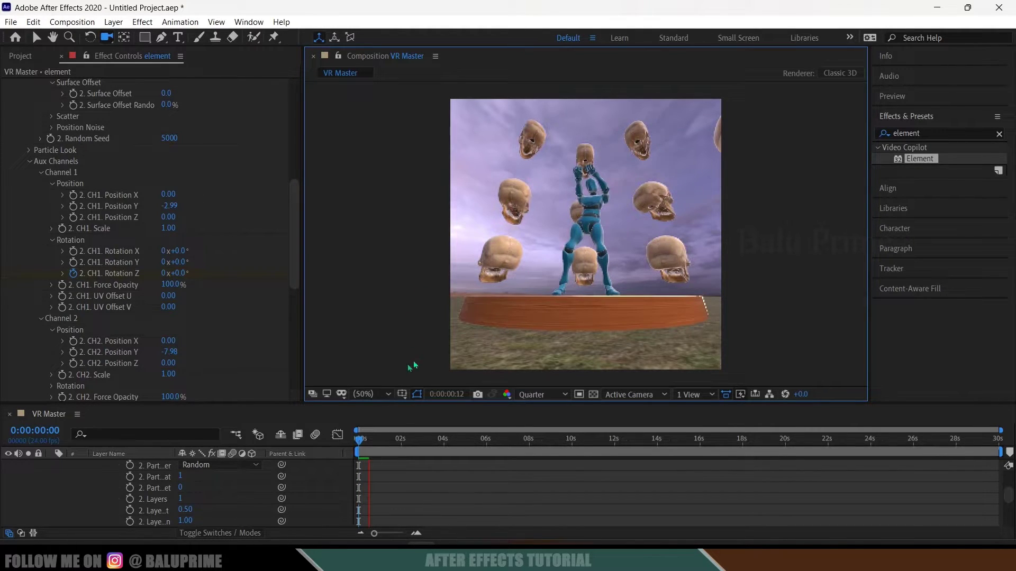
pyautogui.press('space')
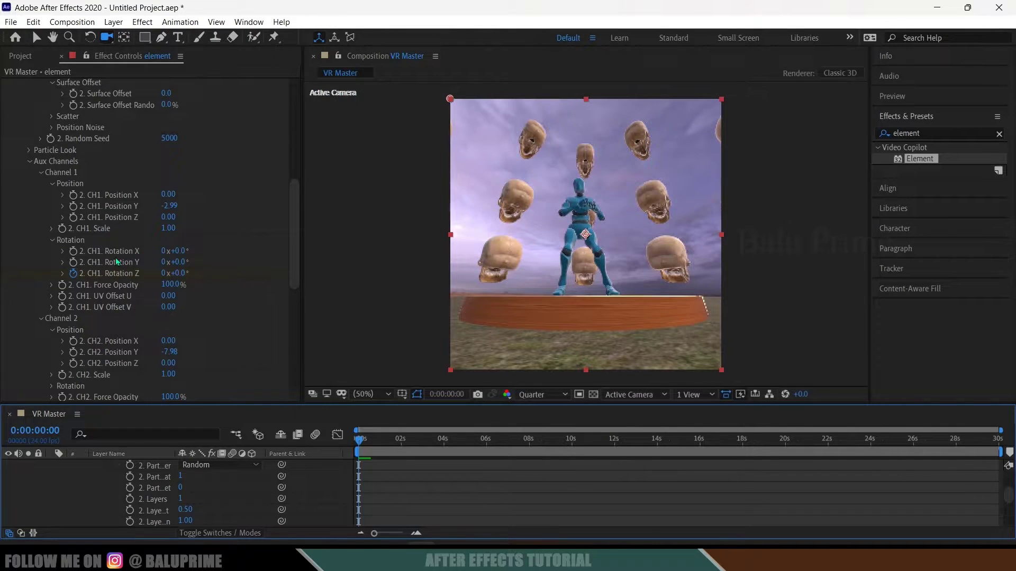
# Step: Keyframe Group 2's Channel 2 Rotation Z from 0 at the first frame to 8 revolutions at 0:00:29:23
pyautogui.scroll(-5, 115, 258)
pyautogui.scroll(-3, 96, 271)
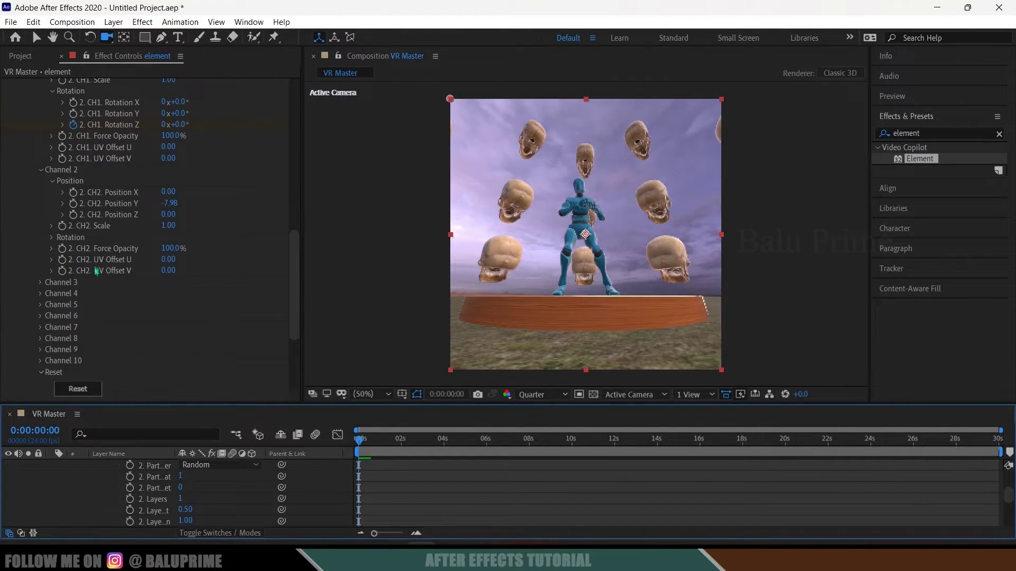
pyautogui.click(52, 237)
pyautogui.click(365, 438)
pyautogui.moveTo(366, 439); pyautogui.dragTo(357, 439)
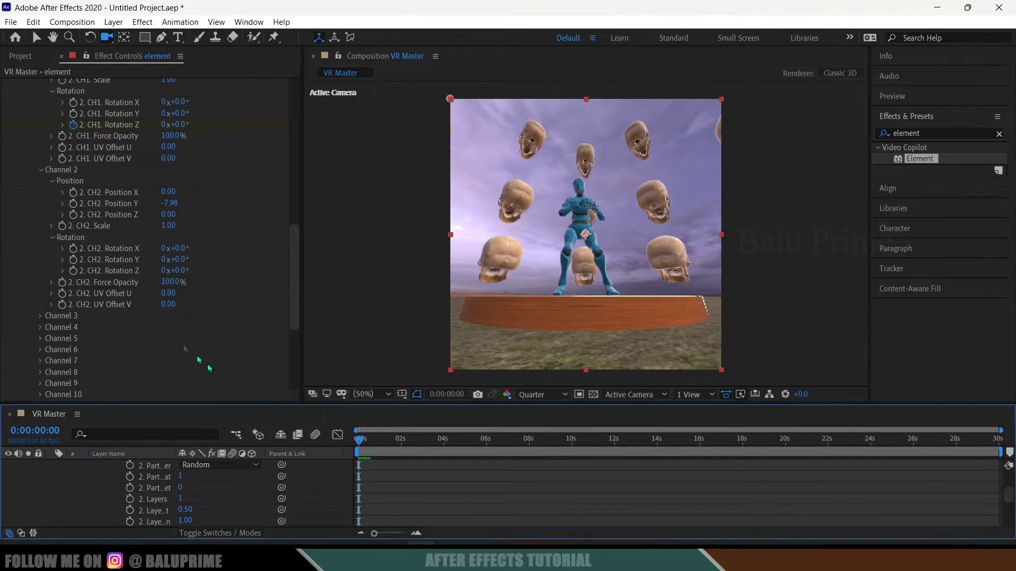
pyautogui.click(74, 270)
pyautogui.click(513, 470)
pyautogui.press('End')
pyautogui.click(164, 271)
pyautogui.press('Return')
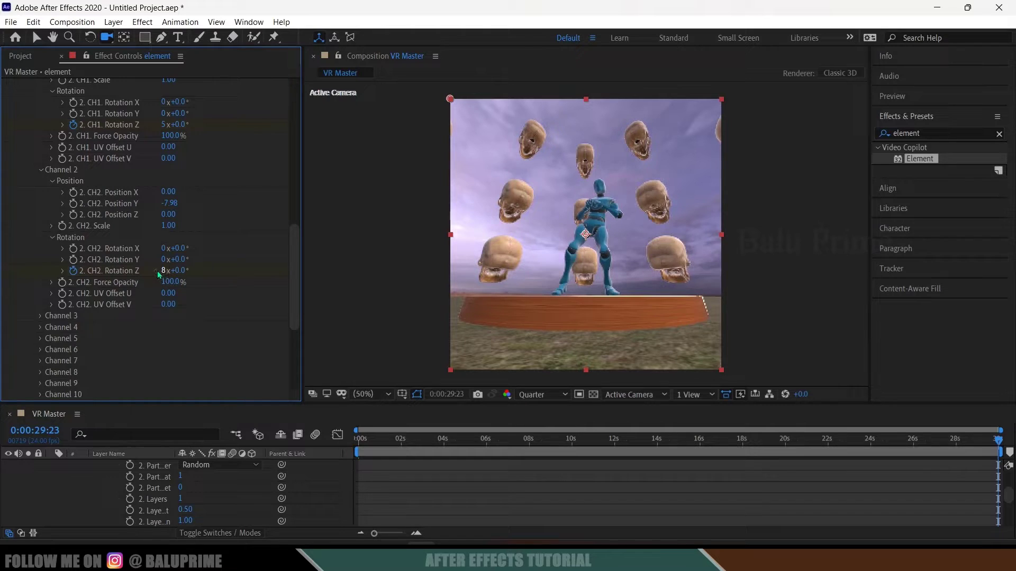
# Step: Keyframe Group 2's Channel 3 Rotation Z from 0 at the first frame to 10 revolutions at 0:00:29:23, keeping Channel 2 at 8
pyautogui.click(40, 316)
pyautogui.scroll(-3, 80, 317)
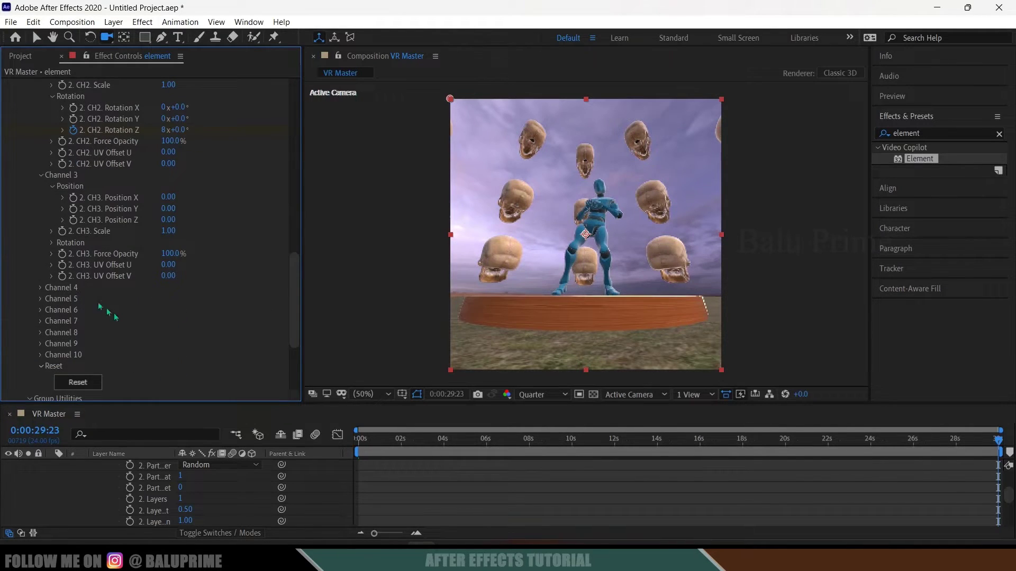
pyautogui.click(54, 243)
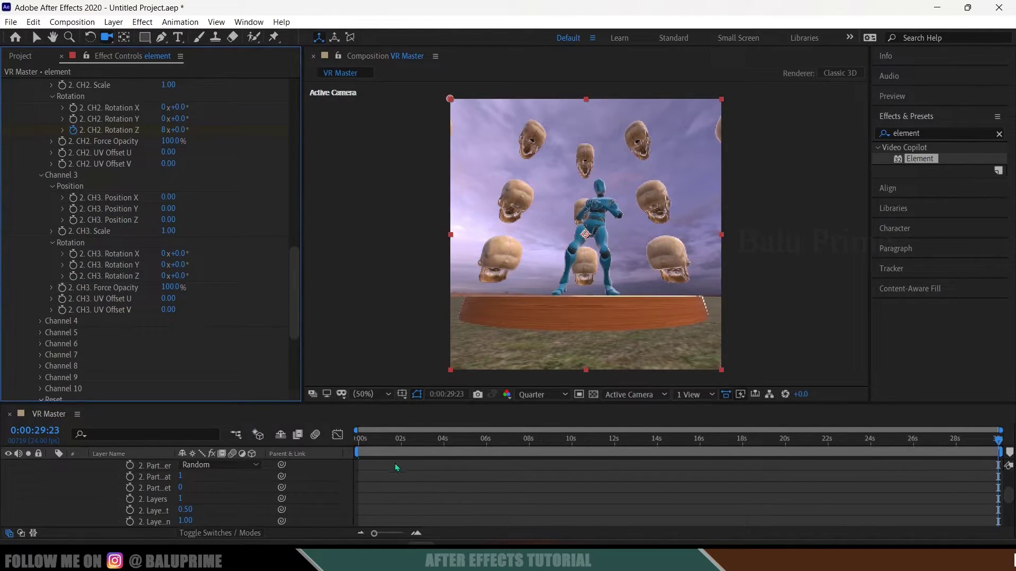
pyautogui.click(372, 441)
pyautogui.moveTo(374, 442); pyautogui.dragTo(357, 441)
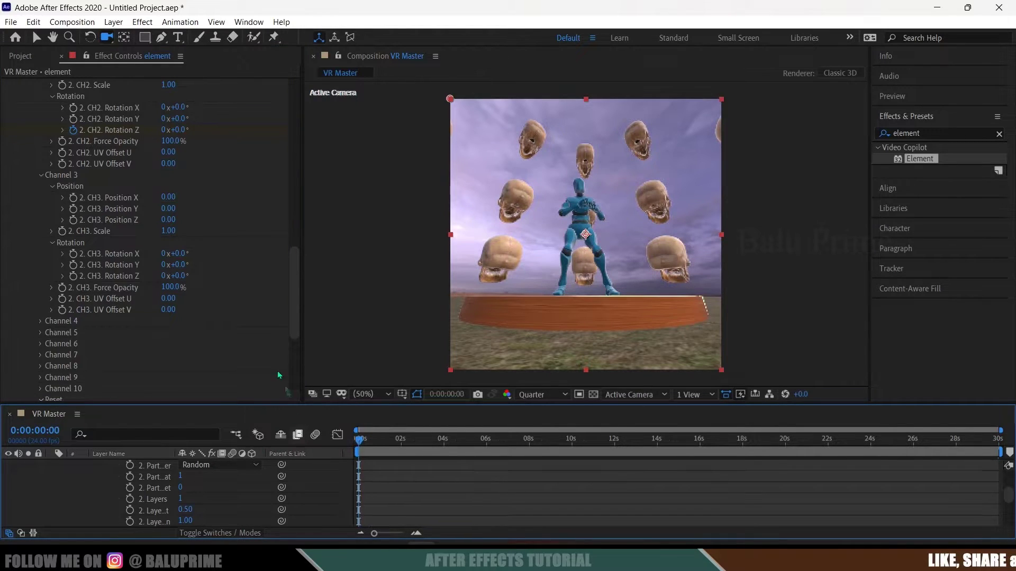
pyautogui.click(73, 276)
pyautogui.press('End')
pyautogui.click(164, 130)
pyautogui.write('8')
pyautogui.press('Return')
pyautogui.click(164, 276)
pyautogui.write('10')
pyautogui.press('Return')
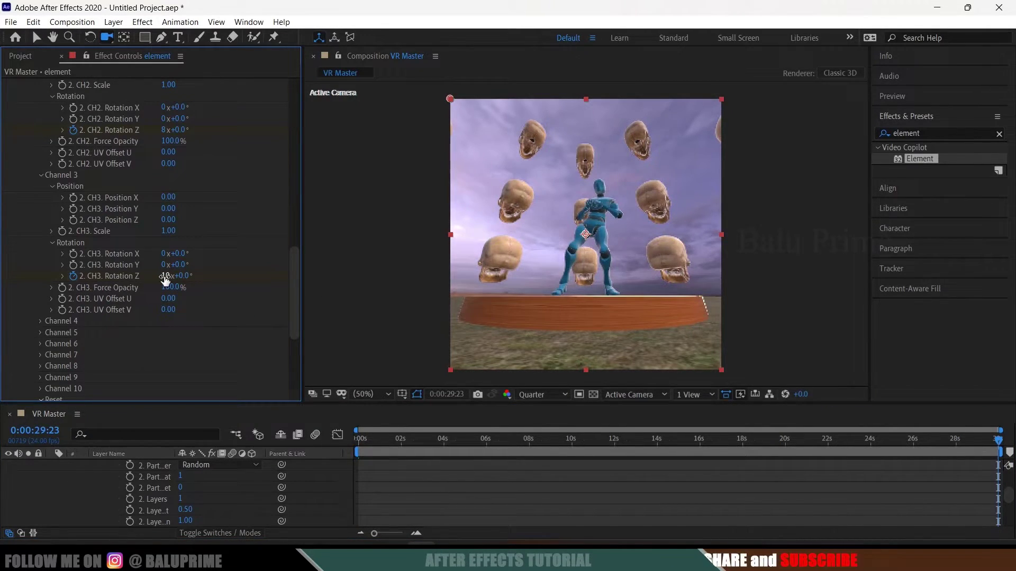
# Step: Play back the rotation of all three skull rows and return to the first frame
pyautogui.press('space')
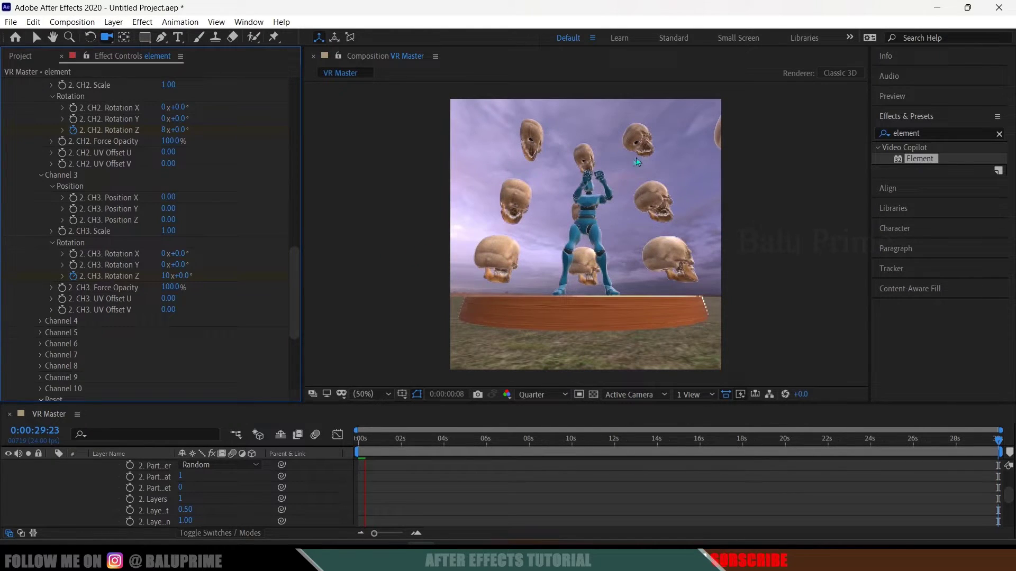
pyautogui.click(330, 439)
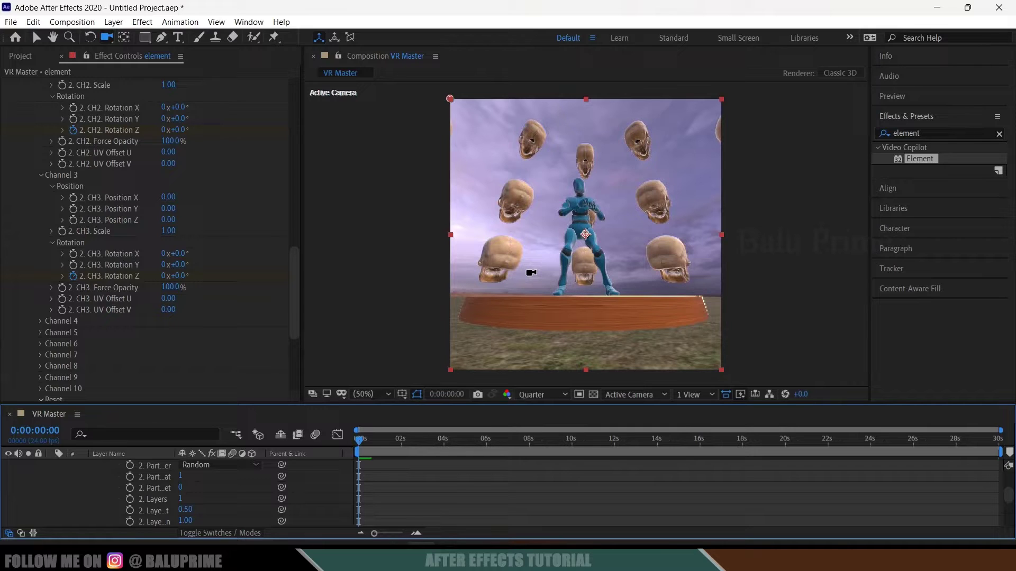
pyautogui.scroll(15, 124, 270)
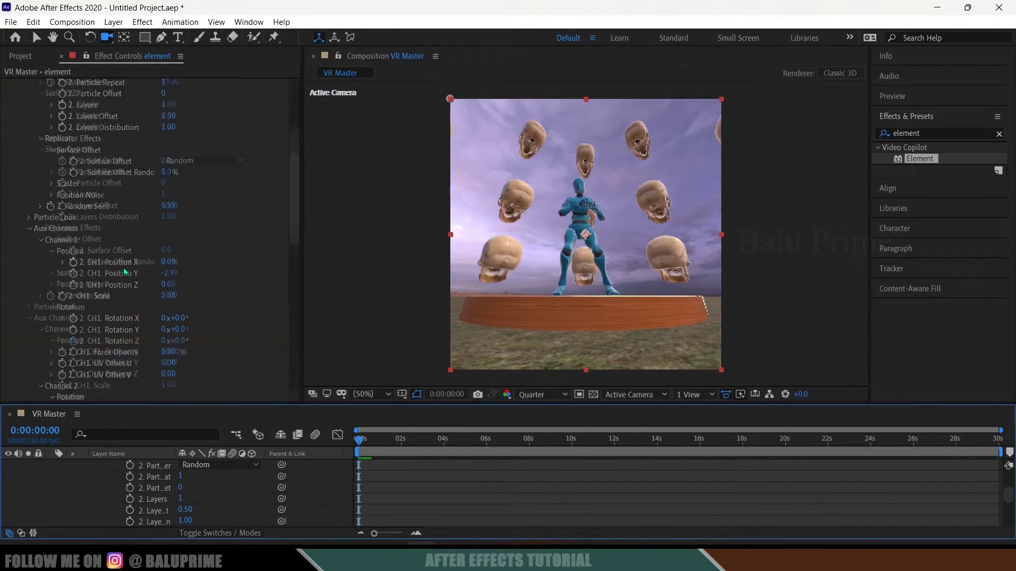
# Step: Try a 58° Y Rotation on Group 2's Particle Replicator at the first frame and undo it
pyautogui.scroll(5, 125, 271)
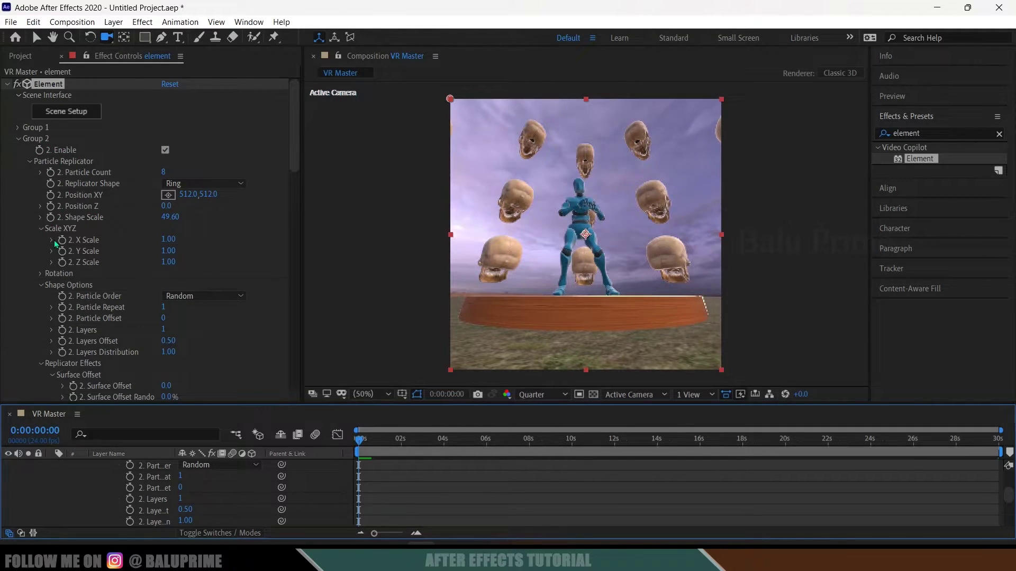
pyautogui.scroll(-1, 81, 265)
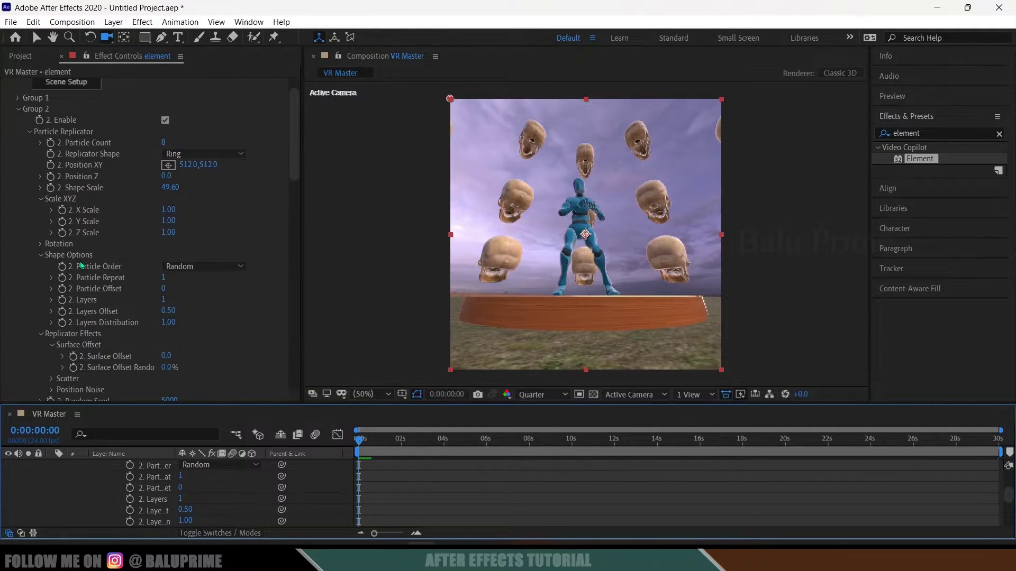
pyautogui.click(41, 244)
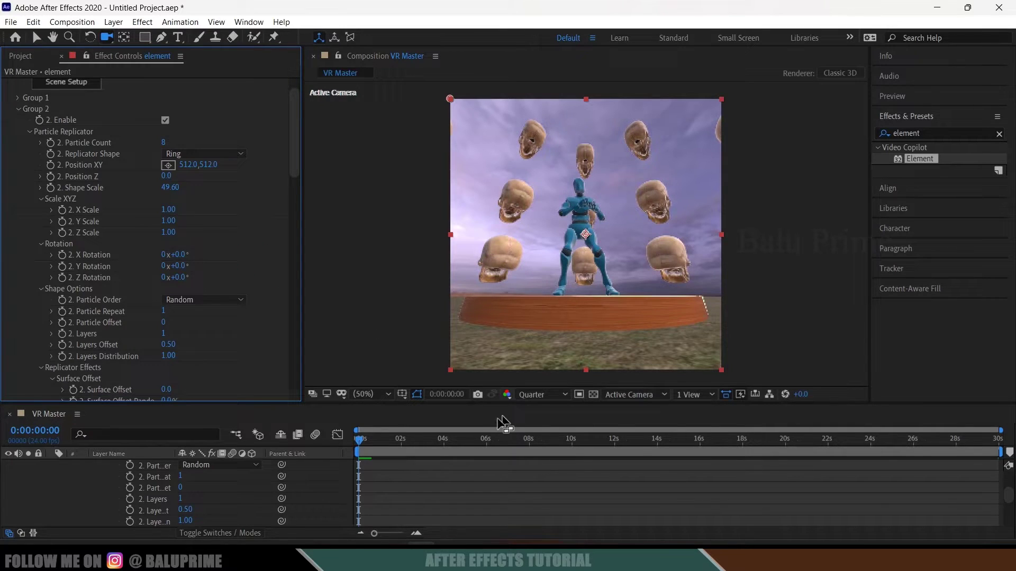
pyautogui.click(387, 442)
pyautogui.press('Home')
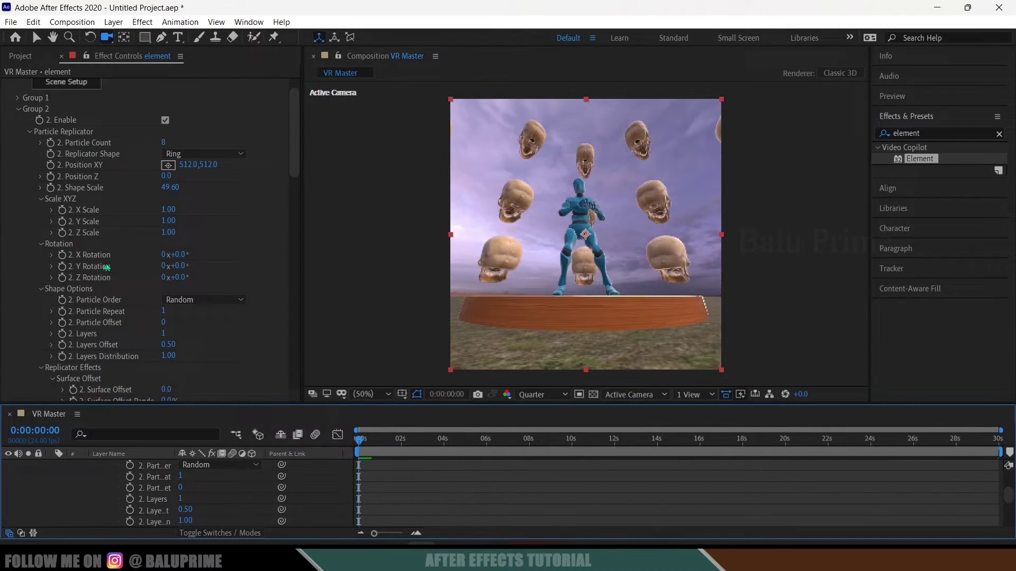
pyautogui.moveTo(181, 271); pyautogui.dragTo(221, 270)
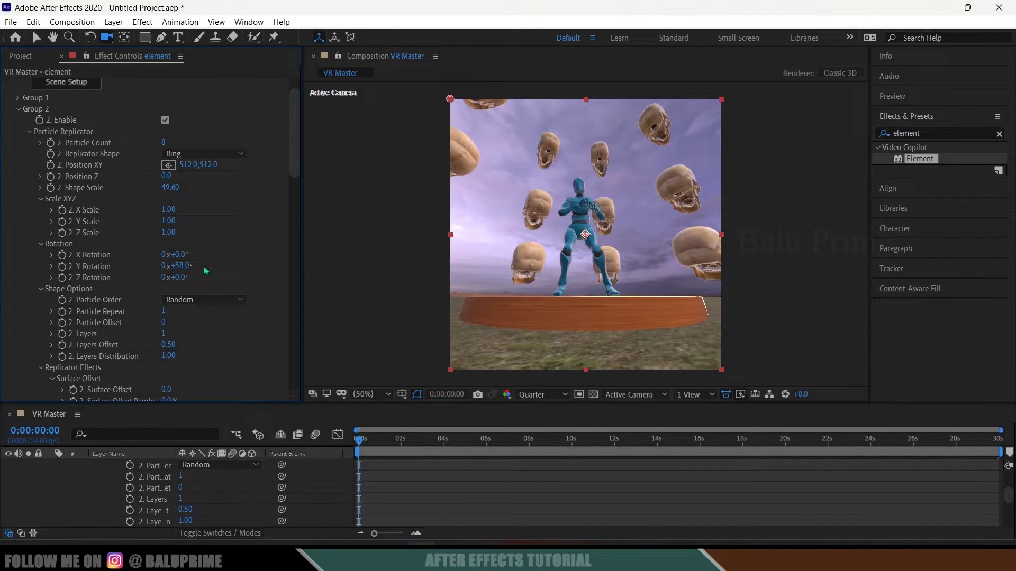
pyautogui.hotkey('ctrl', 'z')
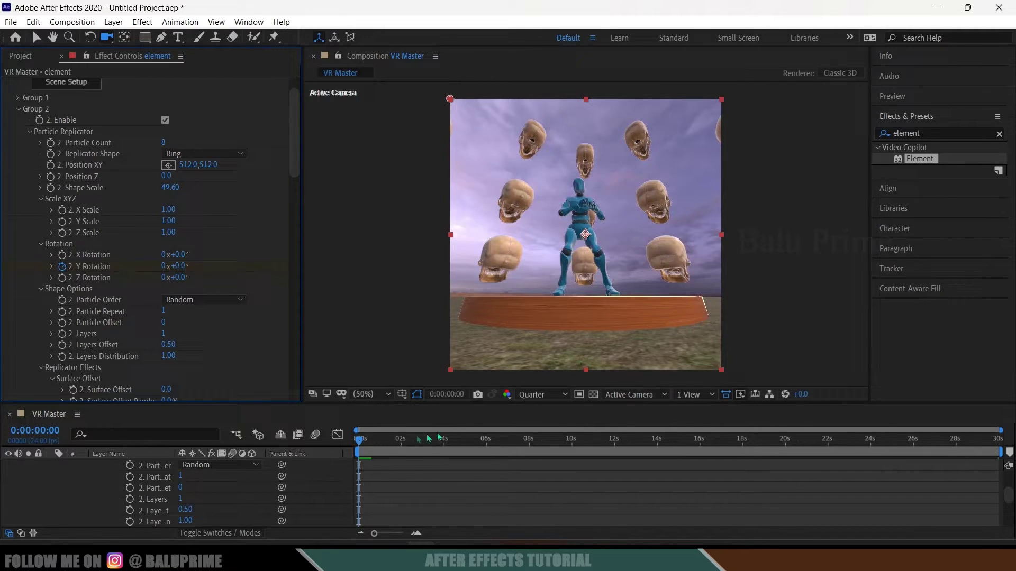
# Step: Keyframe Group 2's Particle Replicator Y Rotation from 0 at the first frame to 6 revolutions at 0:00:29:23
pyautogui.moveTo(362, 443); pyautogui.dragTo(998, 443)
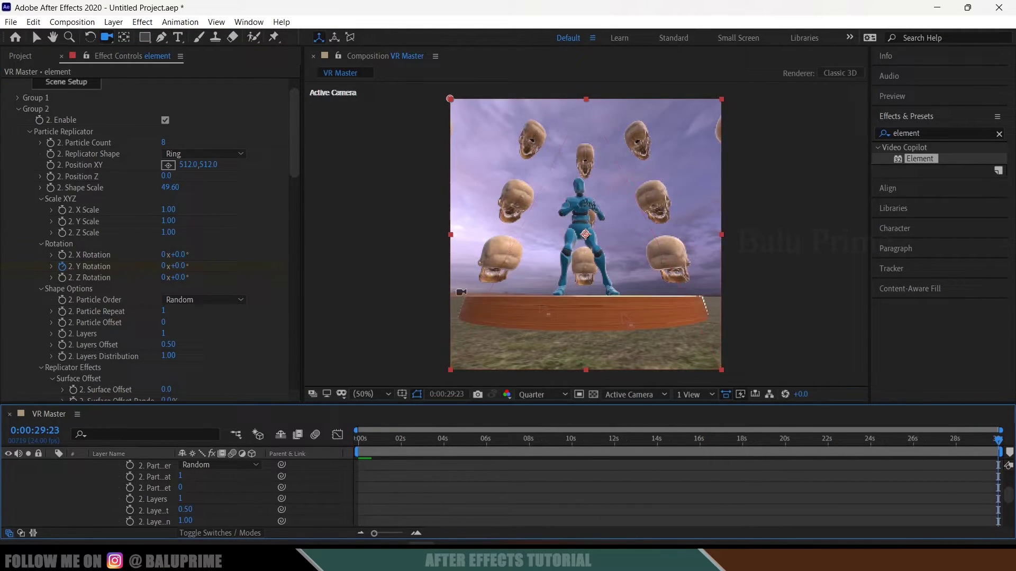
pyautogui.click(164, 266)
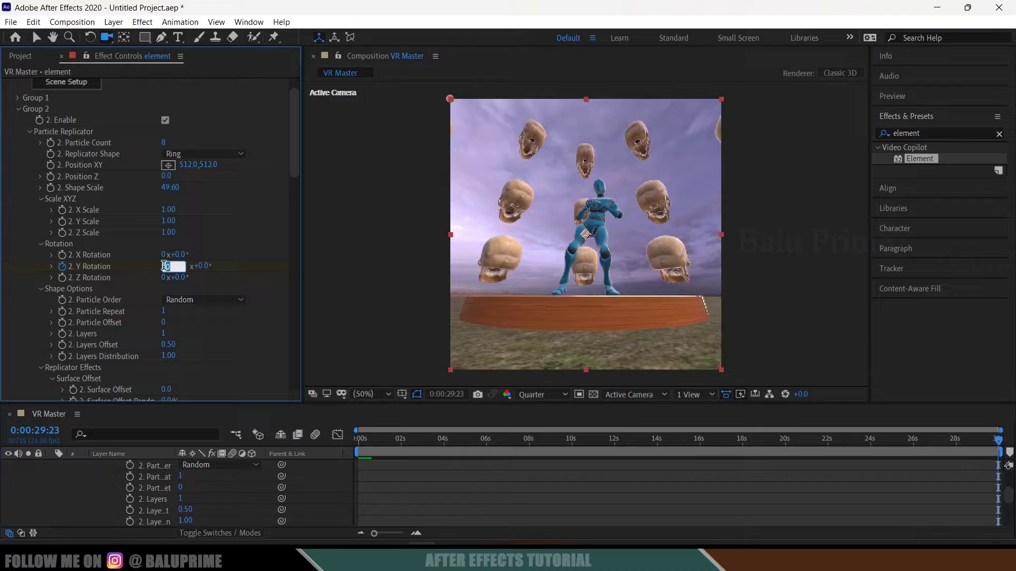
pyautogui.press('Return')
# Step: Play back the rotation of the whole skull ring, return to the first frame and reframe the camera on the character
pyautogui.press('space')
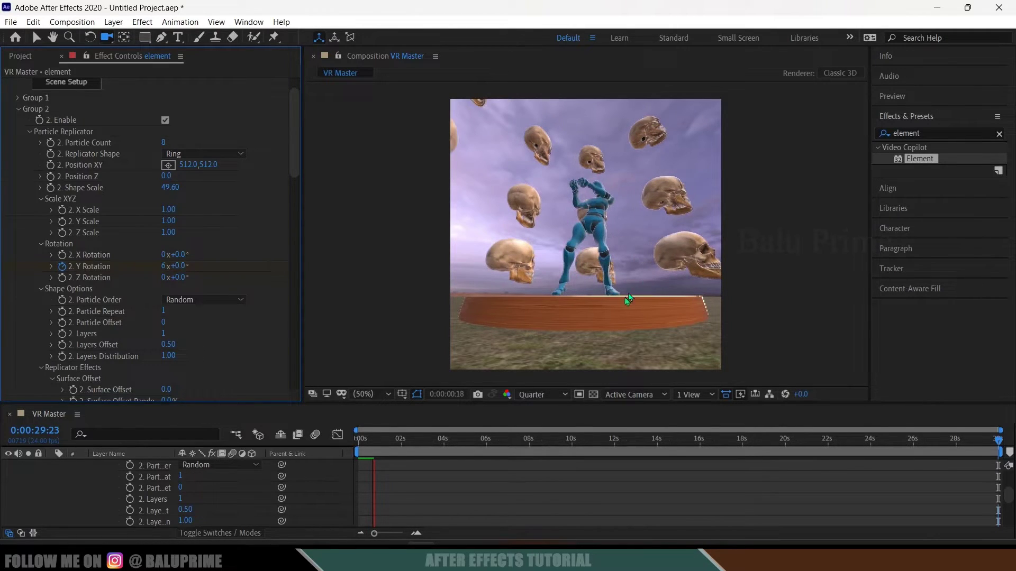
pyautogui.click(363, 443)
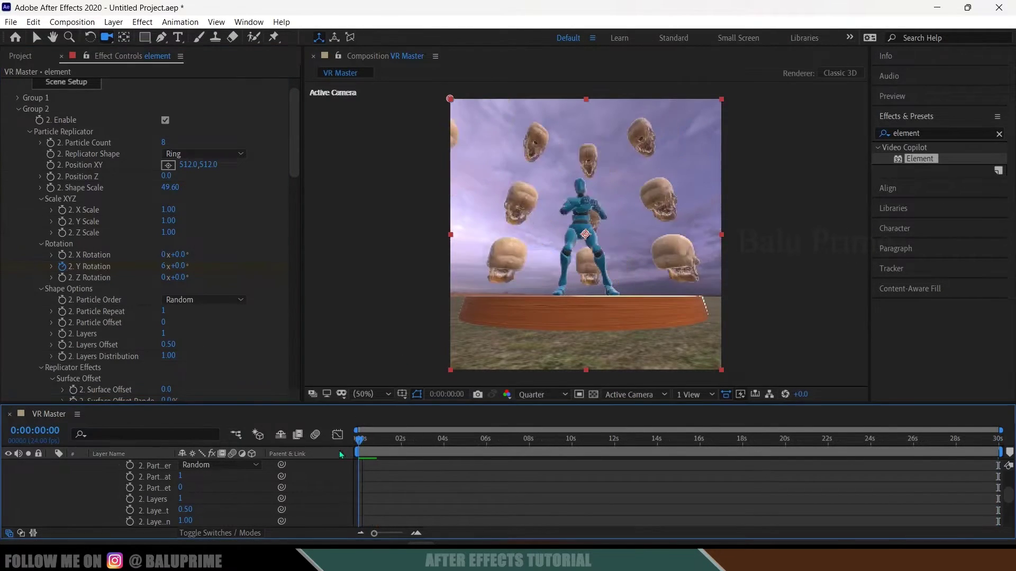
pyautogui.click(541, 266)
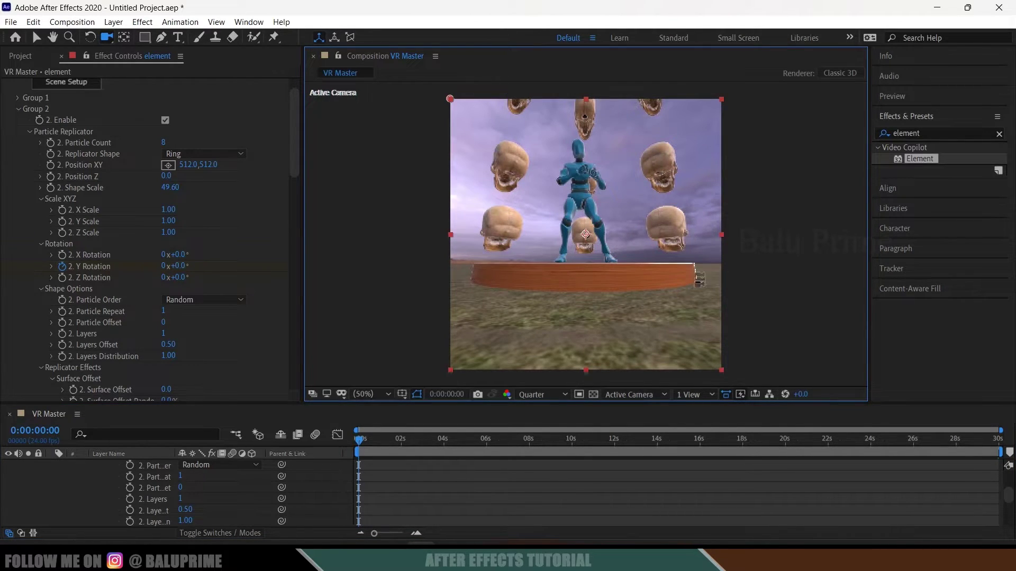
# Step: Examine the skull model from the front and farther away in Scene Setup, and return to the composition
pyautogui.scroll(1, 106, 114)
pyautogui.click(74, 114)
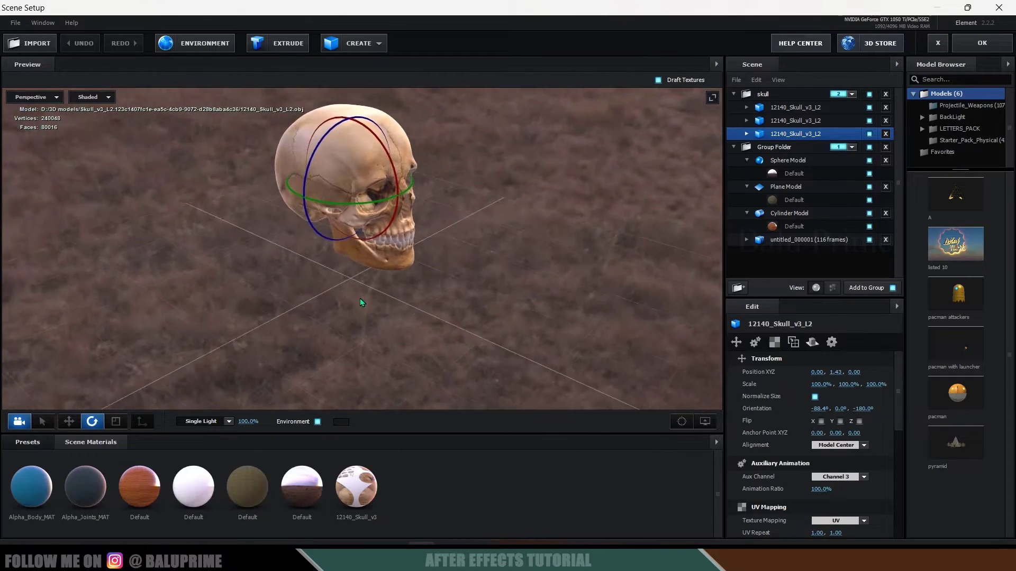
pyautogui.moveTo(359, 298); pyautogui.dragTo(322, 289)
pyautogui.scroll(-3, 323, 289)
pyautogui.moveTo(368, 317); pyautogui.dragTo(365, 312)
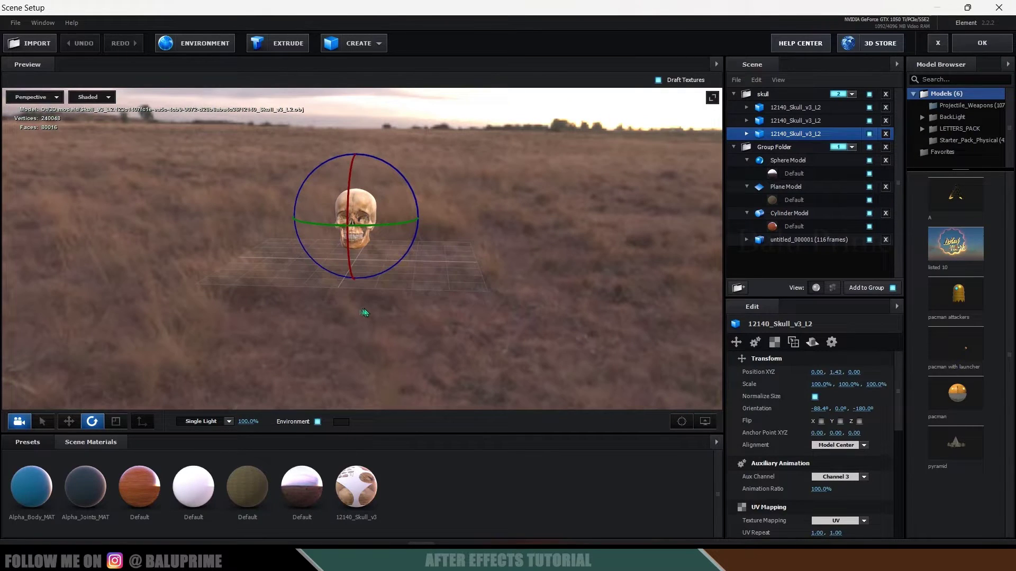
pyautogui.click(983, 44)
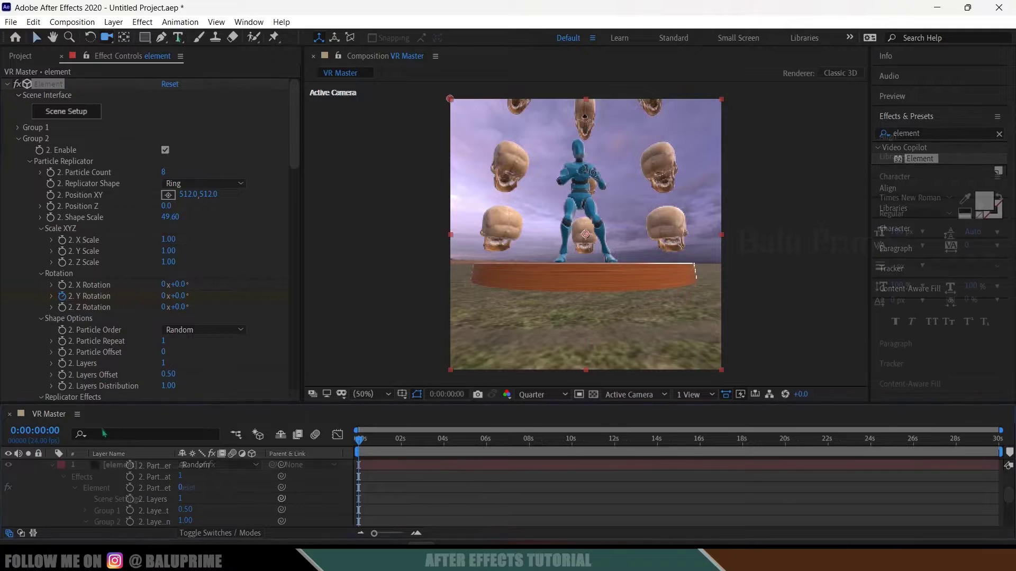
# Step: Add a "Happy Halloween" text layer over the platform and set its font to Doppio One
pyautogui.click(178, 37)
pyautogui.click(496, 278)
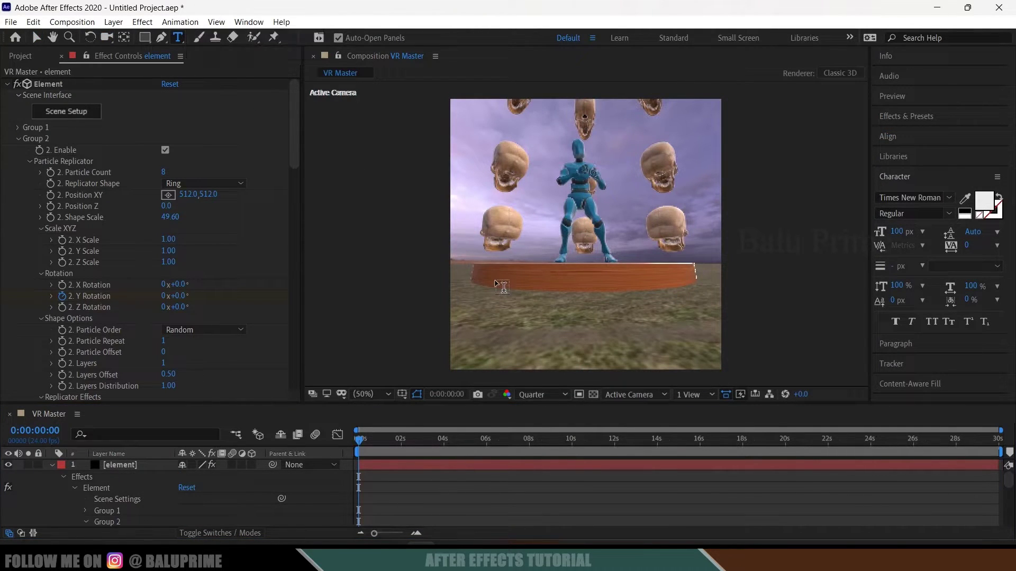
pyautogui.write('Happy Halloween')
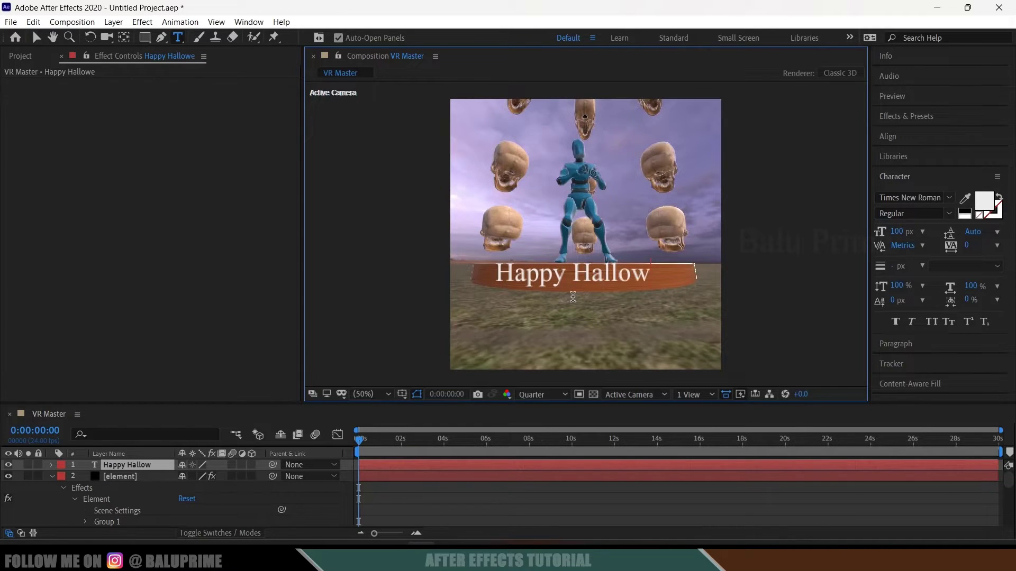
pyautogui.click(910, 197)
pyautogui.click(796, 236)
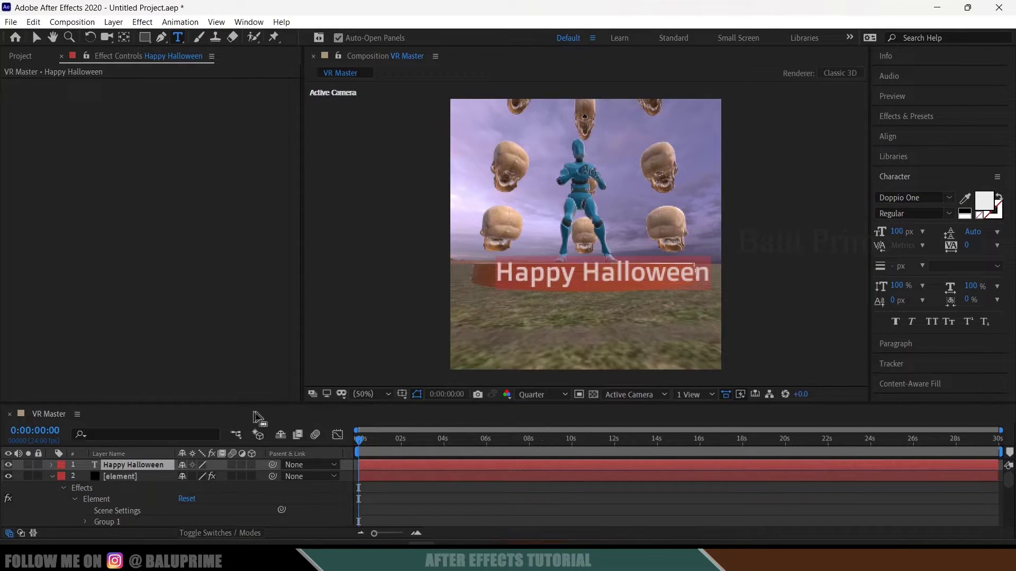
# Step: Hide the Happy Halloween layer and assign it as Path Layer 1 in the element layer's Custom Text and Masks
pyautogui.click(132, 465)
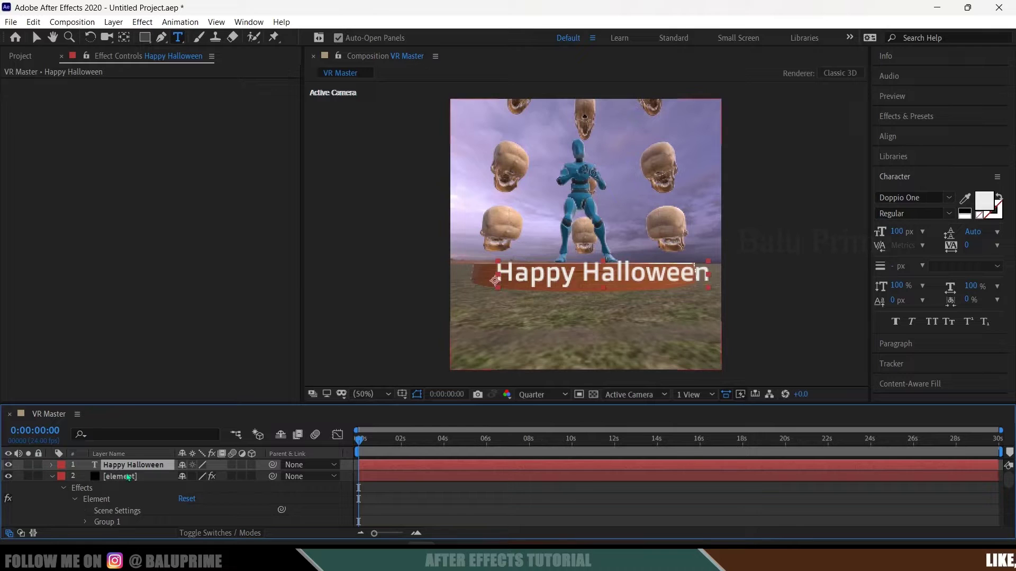
pyautogui.click(9, 465)
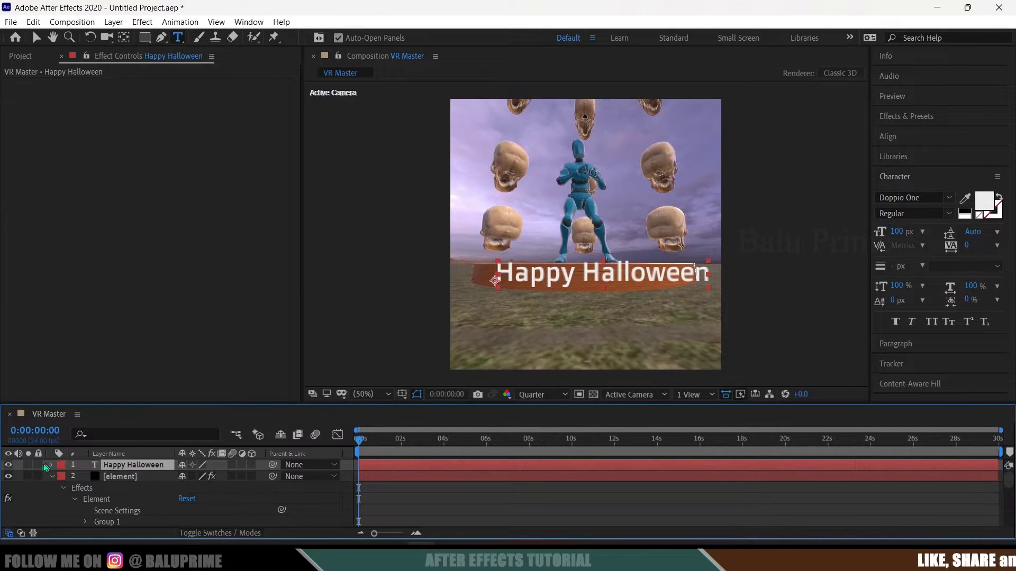
pyautogui.click(122, 475)
pyautogui.scroll(-15, 119, 314)
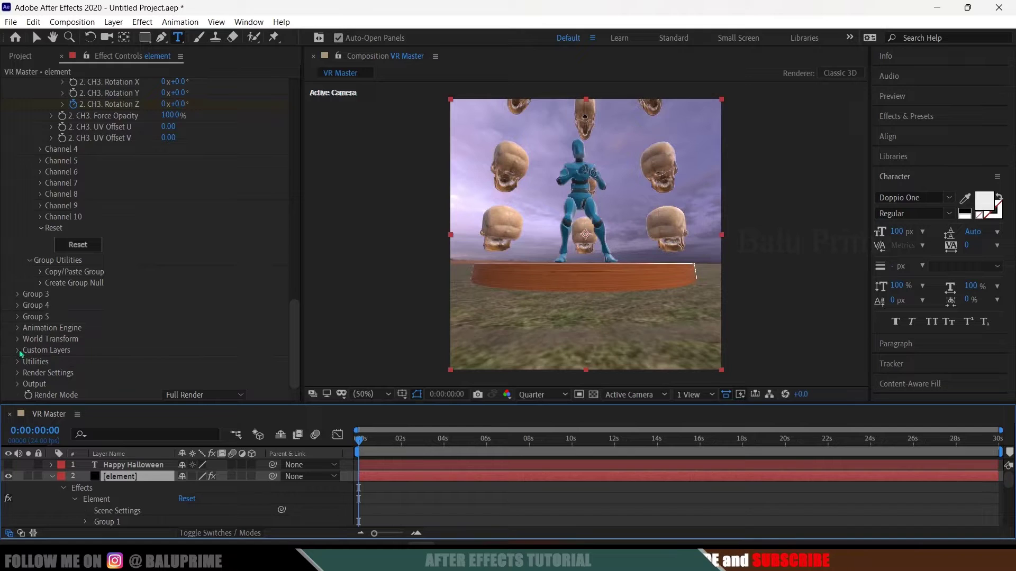
pyautogui.click(18, 353)
pyautogui.click(18, 352)
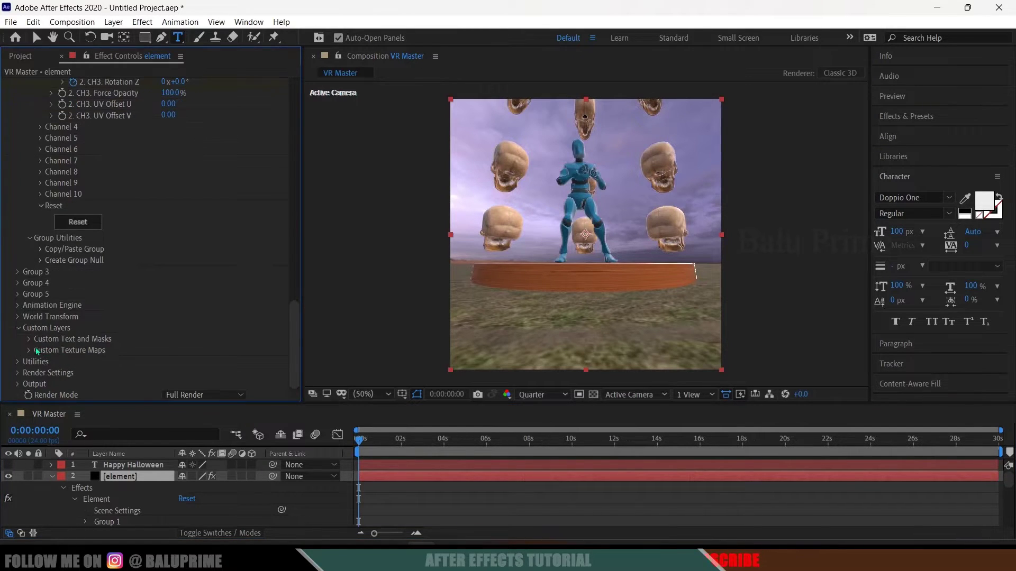
pyautogui.click(28, 339)
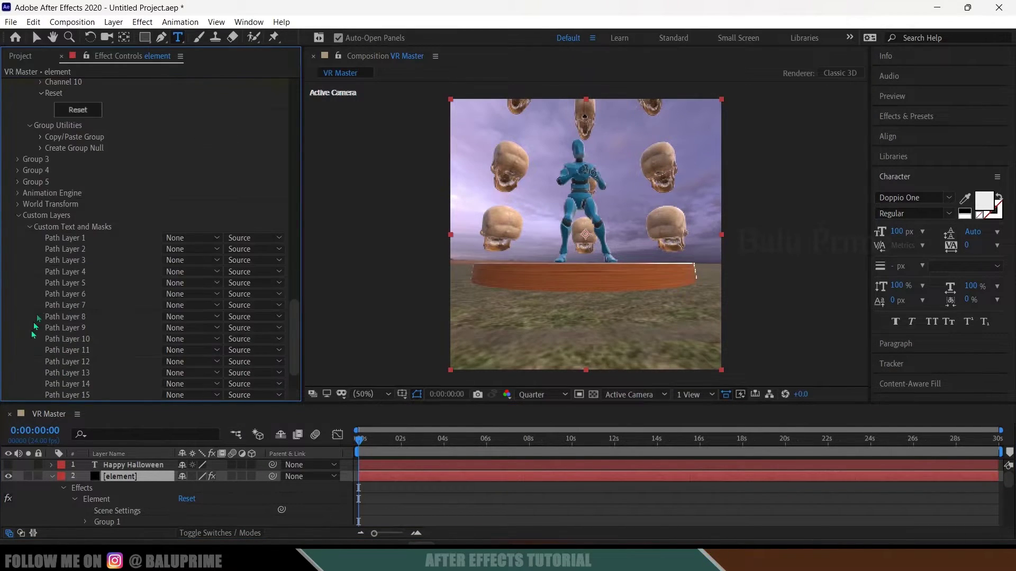
pyautogui.click(179, 239)
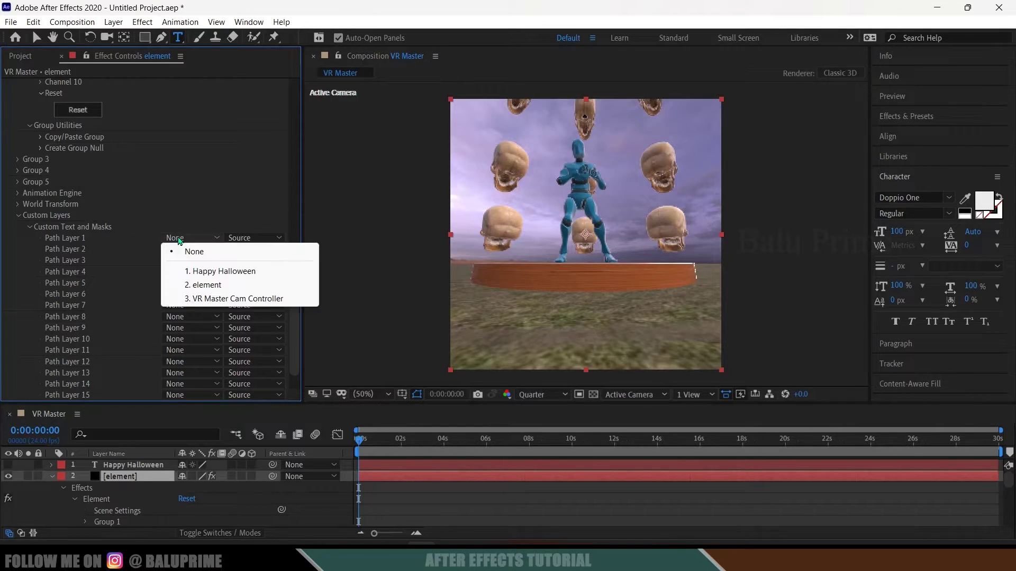
pyautogui.click(221, 272)
# Step: Extrude the Happy Halloween text as a 3D model inside the character's Group Folder in Scene Setup
pyautogui.scroll(15, 116, 289)
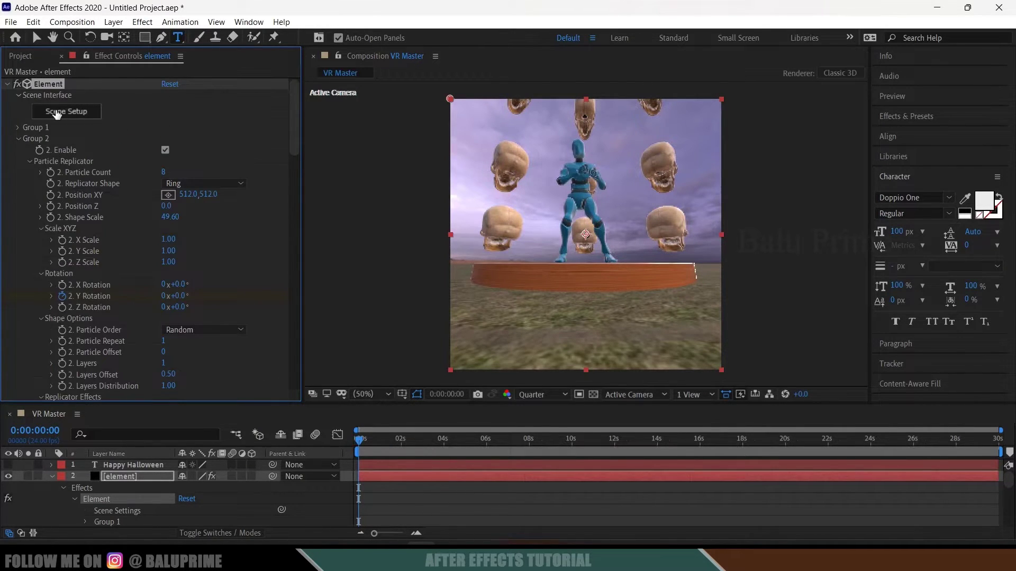
pyautogui.click(68, 112)
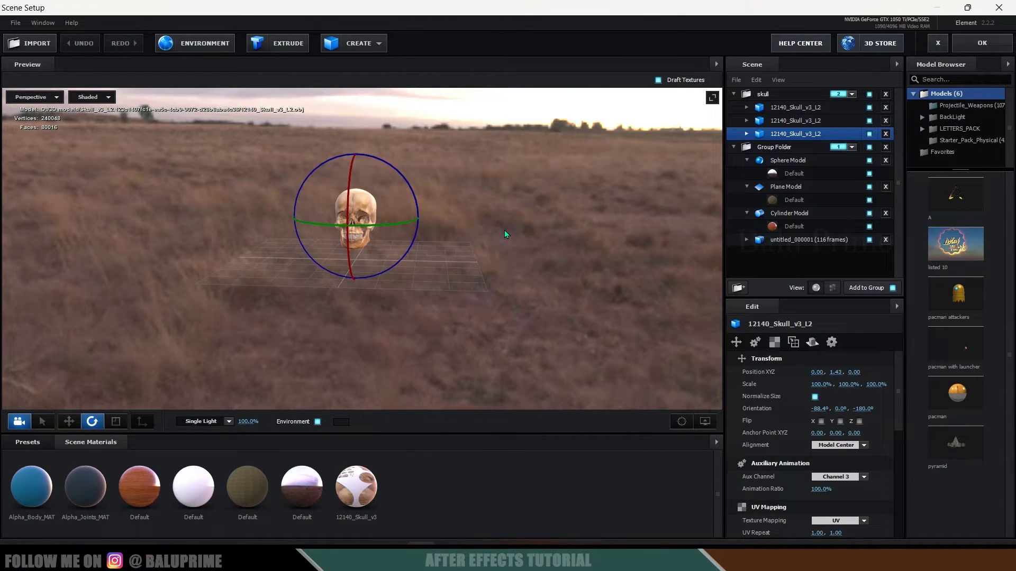
pyautogui.click(773, 148)
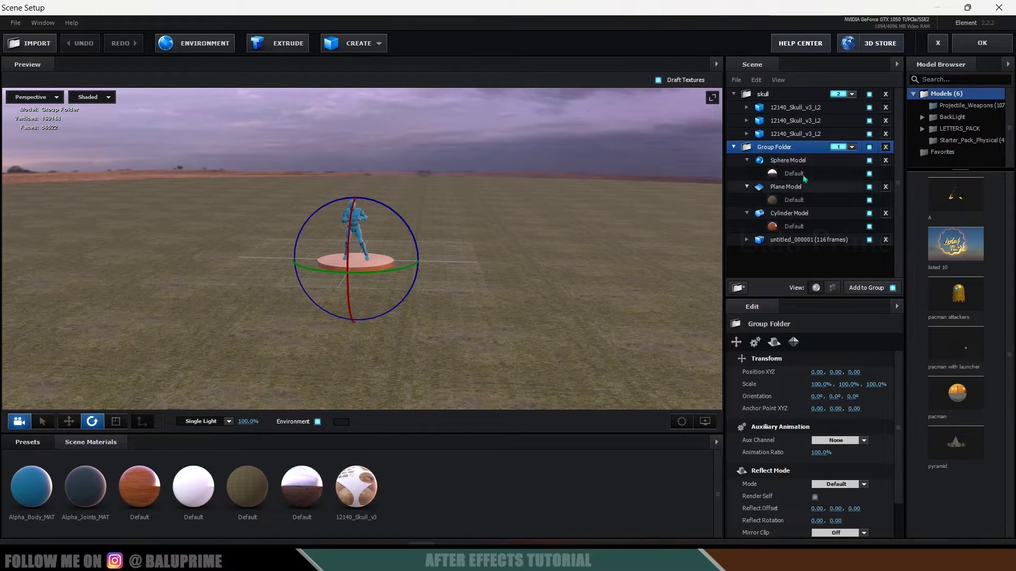
pyautogui.scroll(5, 451, 279)
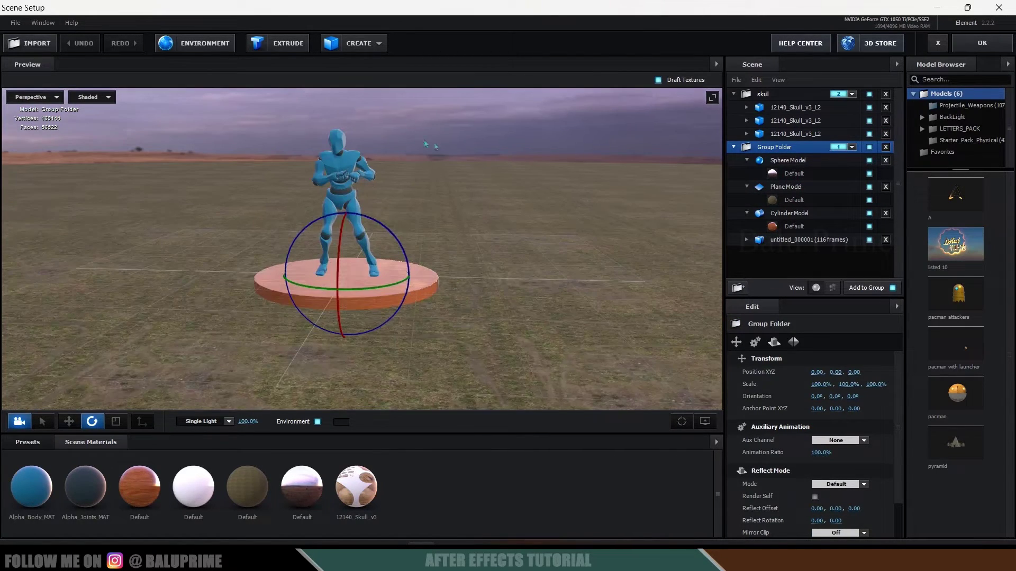
pyautogui.click(278, 43)
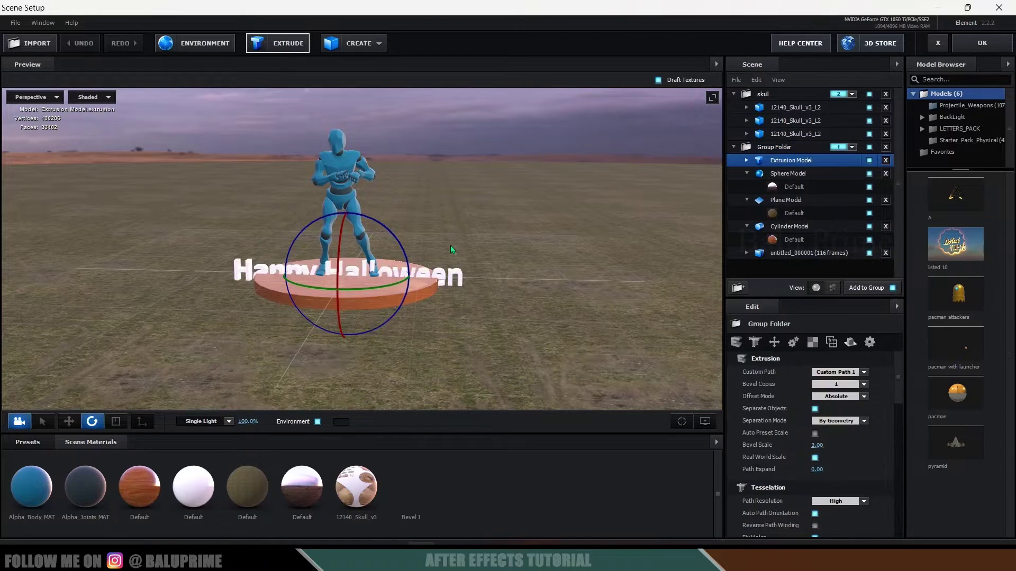
# Step: Move the extruded text along Z to -1.45 so it stands in front of the platform
pyautogui.moveTo(458, 334); pyautogui.dragTo(501, 333)
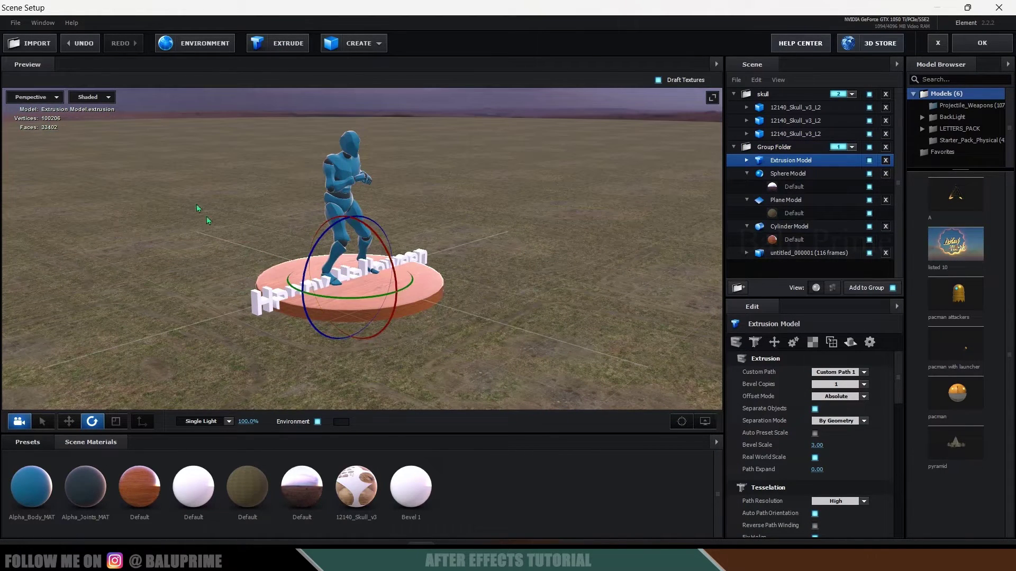
pyautogui.press('w')
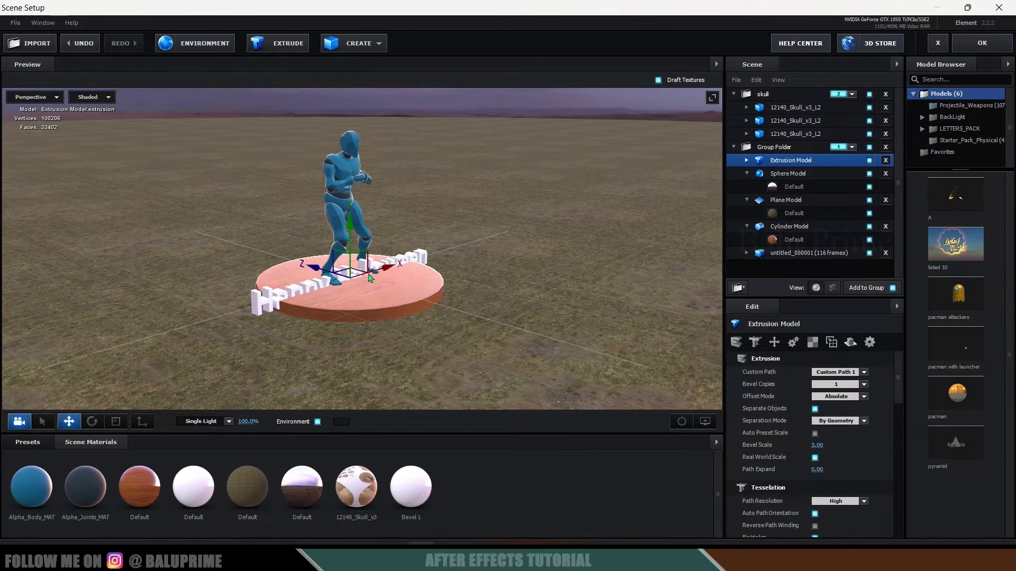
pyautogui.moveTo(315, 275); pyautogui.dragTo(392, 299)
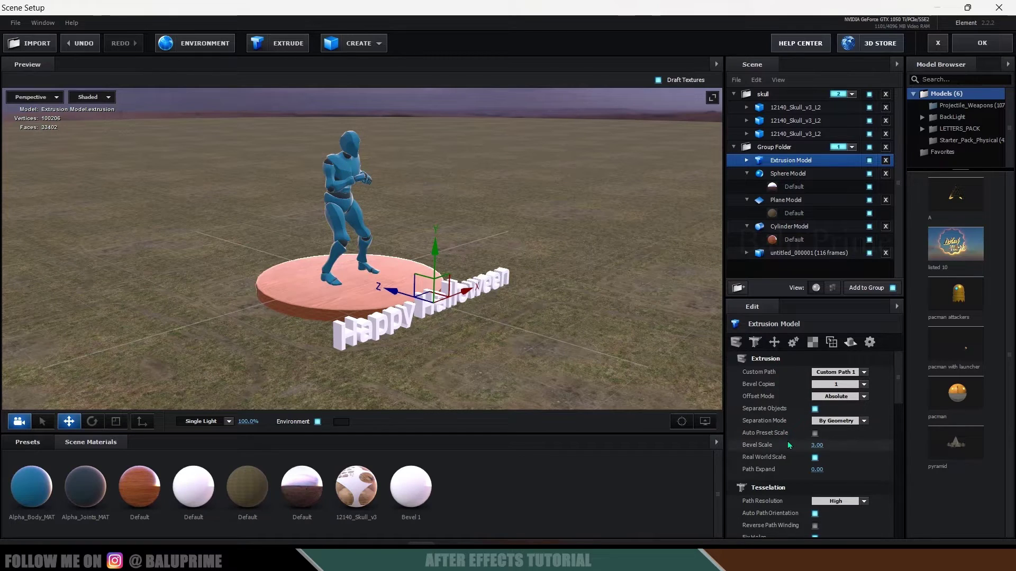
# Step: Scale the extruded text uniformly to 181.5% and raise it to a Y position of 0.30
pyautogui.scroll(-5, 788, 443)
pyautogui.scroll(-1, 787, 441)
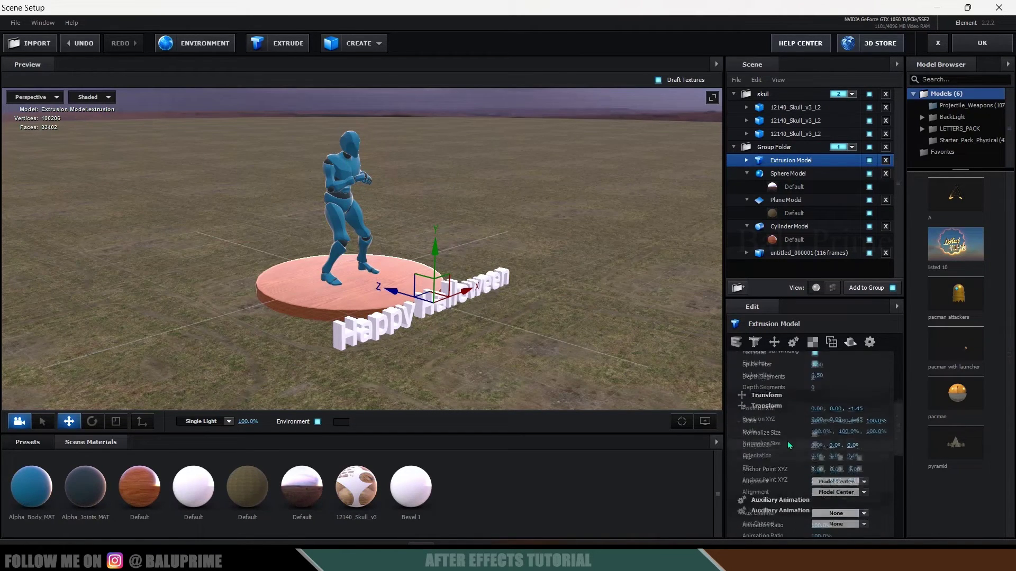
pyautogui.moveTo(822, 458); pyautogui.dragTo(435, 228)
pyautogui.moveTo(423, 296); pyautogui.dragTo(407, 352)
# Step: Apply the platform's wooden material to the extruded text and add a new group folder inside Group Folder
pyautogui.moveTo(139, 486); pyautogui.dragTo(200, 328)
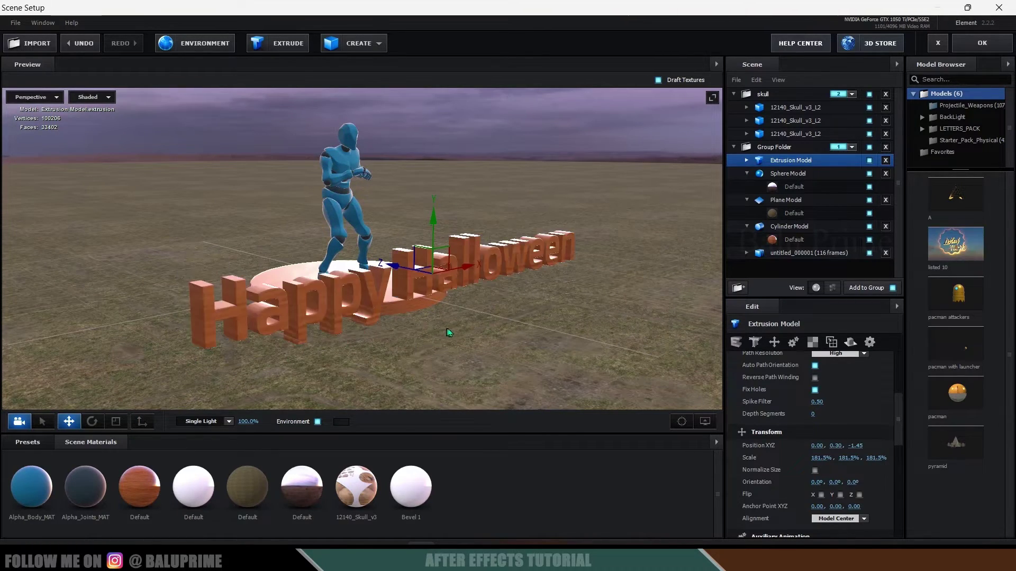
pyautogui.moveTo(447, 332)
pyautogui.mouseDown()
pyautogui.moveTo(399, 325)
pyautogui.moveTo(465, 341)
pyautogui.moveTo(489, 330)
pyautogui.moveTo(456, 315)
pyautogui.mouseUp()
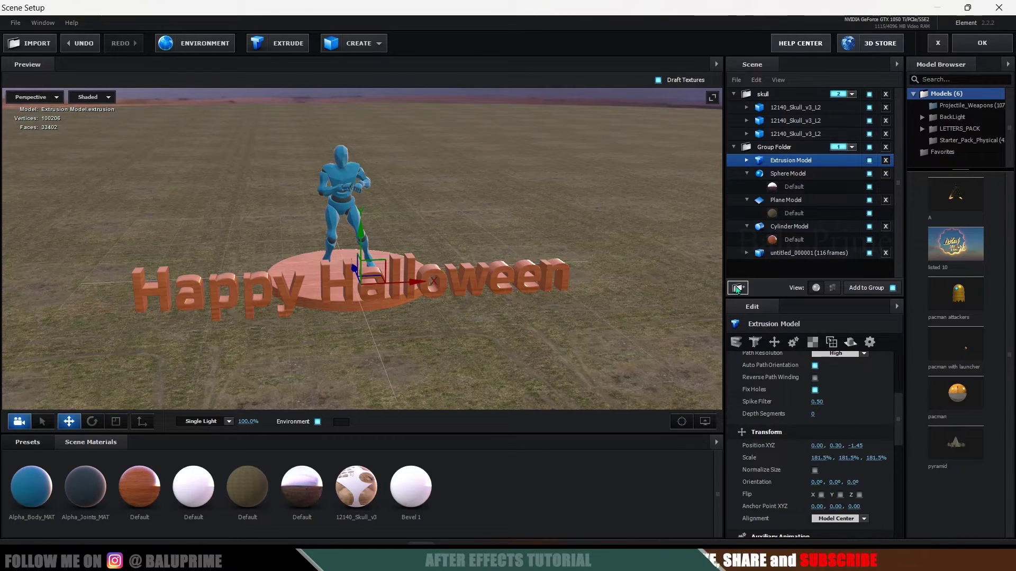
pyautogui.click(737, 288)
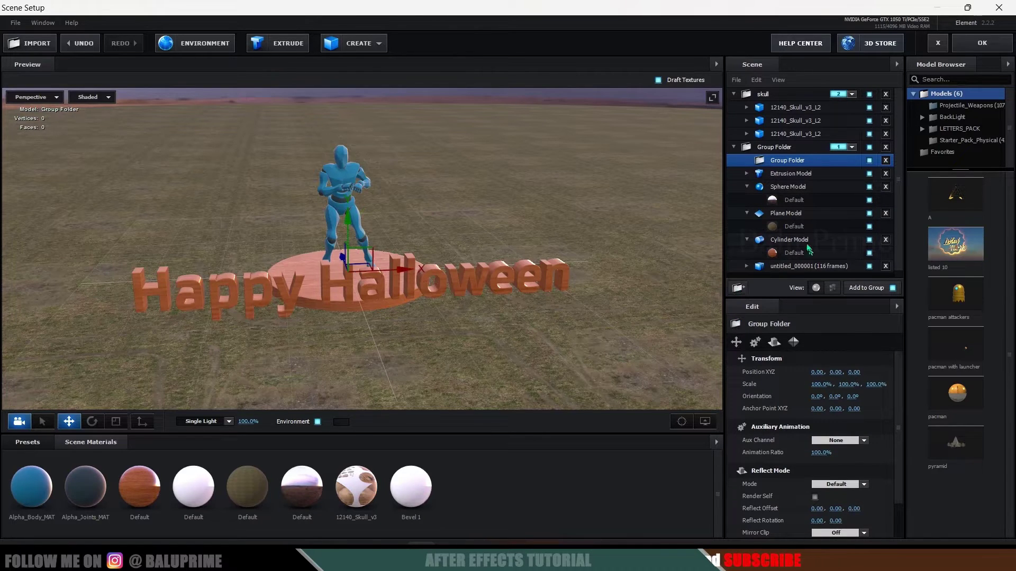
# Step: Move the new group folder to the top level of the scene, rename it text and assign it to group 3
pyautogui.moveTo(798, 158); pyautogui.dragTo(782, 96)
pyautogui.doubleClick(782, 95)
pyautogui.write('text')
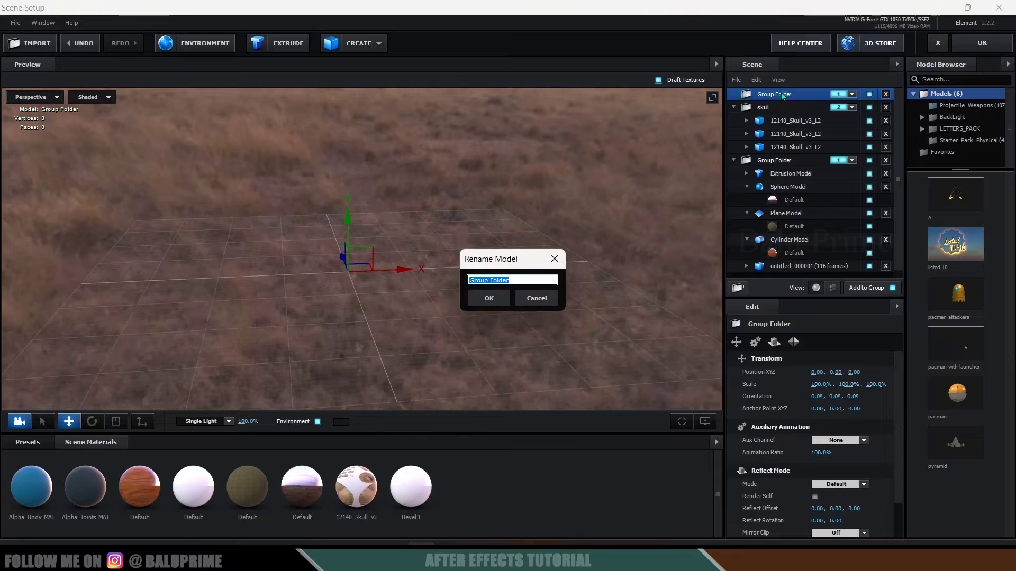
pyautogui.press('Return')
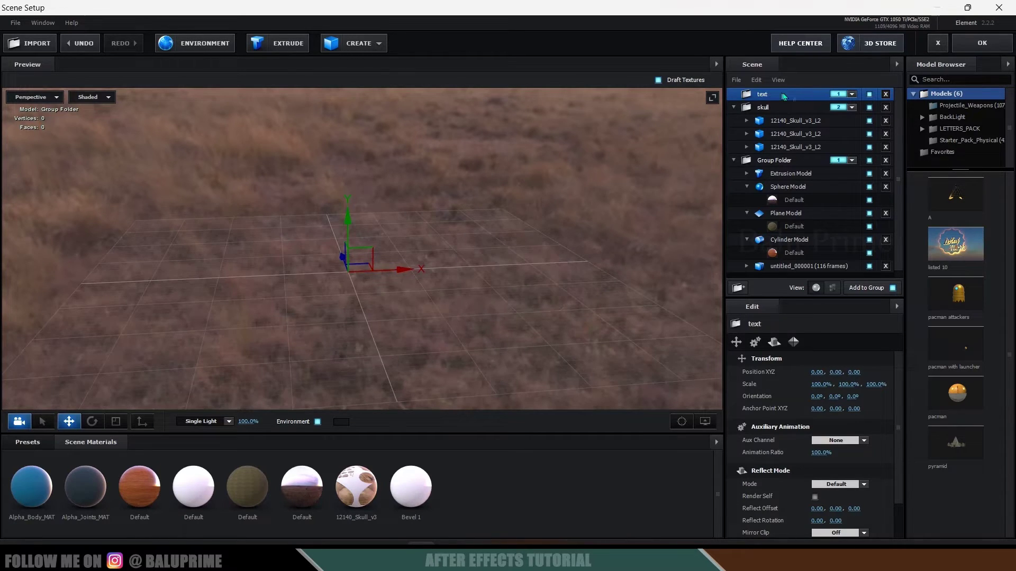
pyautogui.click(852, 95)
pyautogui.click(873, 110)
# Step: Move the Extrusion Model into the text folder, assign it to auxiliary animation Channel 1 and apply the scene setup
pyautogui.click(790, 175)
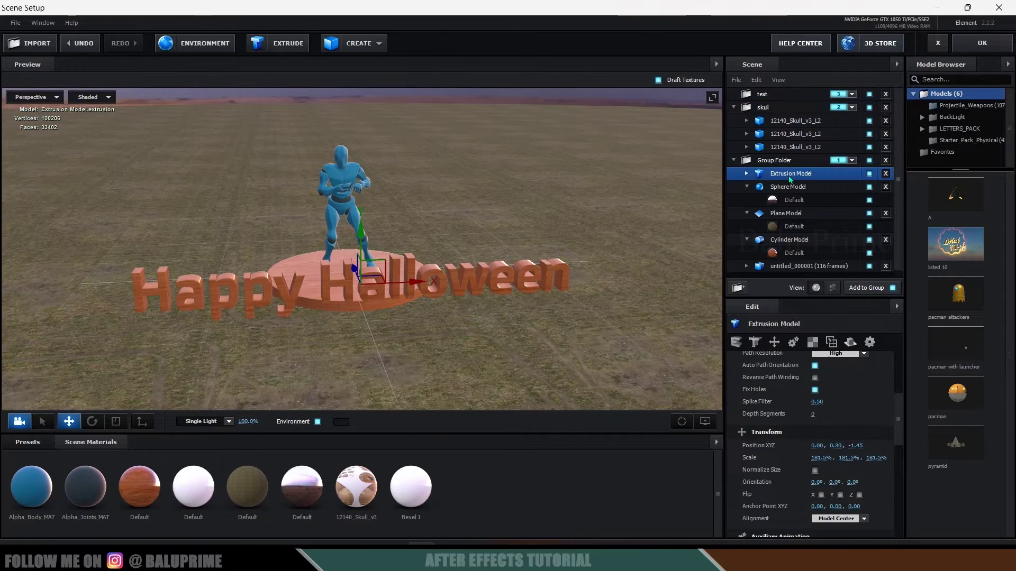
pyautogui.moveTo(786, 179); pyautogui.dragTo(777, 93)
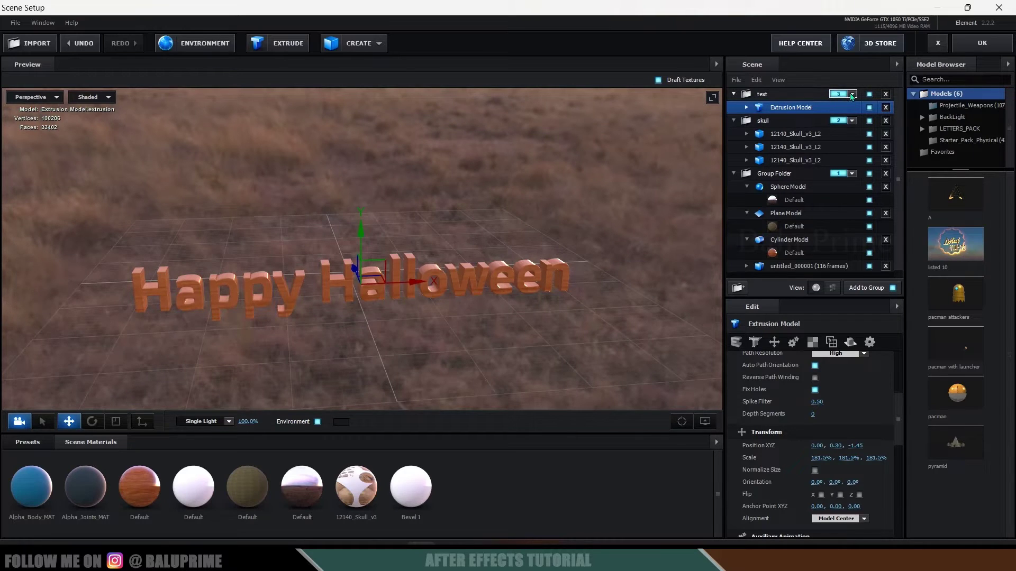
pyautogui.rightClick(777, 108)
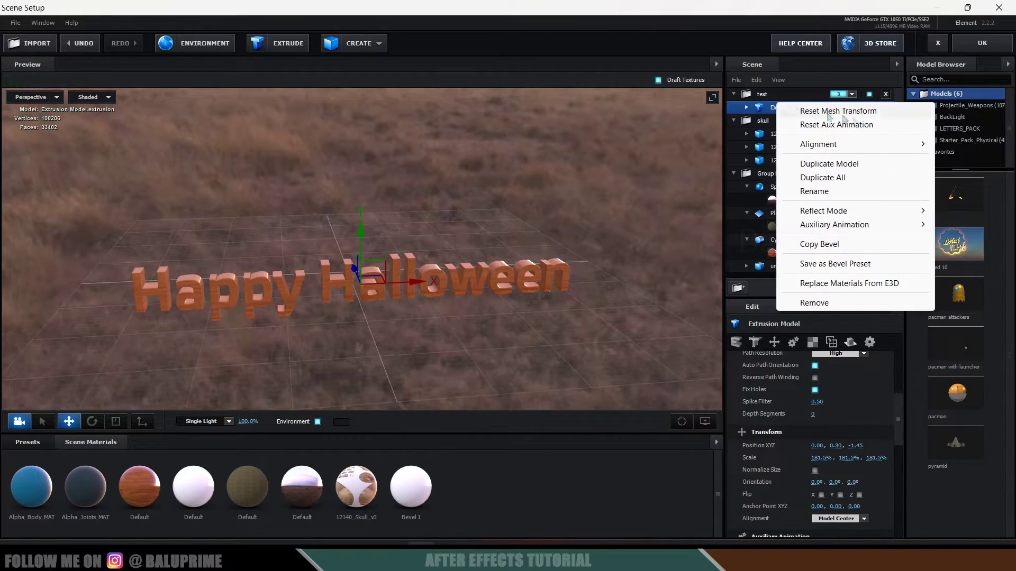
pyautogui.moveTo(830, 224)
pyautogui.click(720, 239)
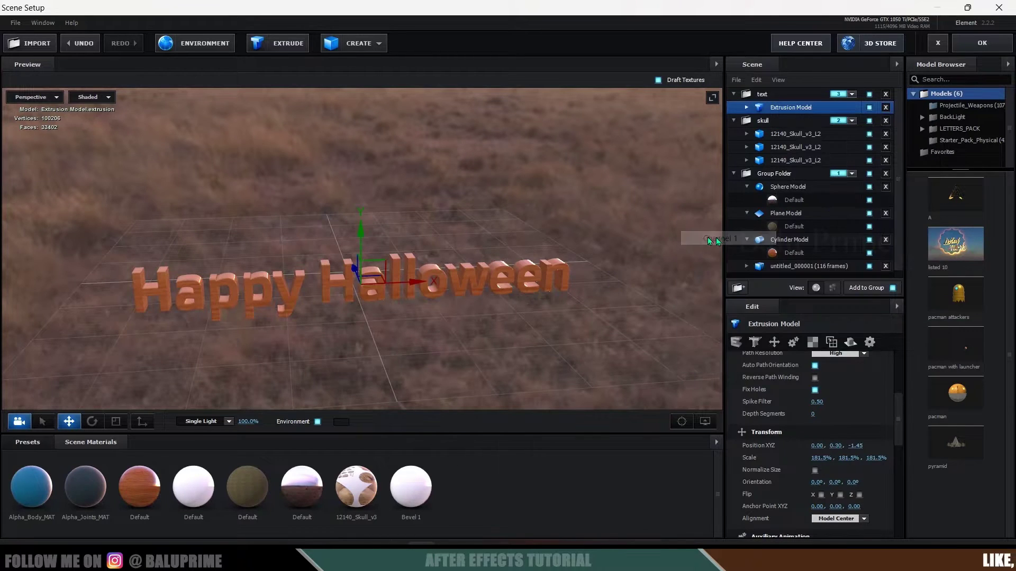
pyautogui.click(977, 47)
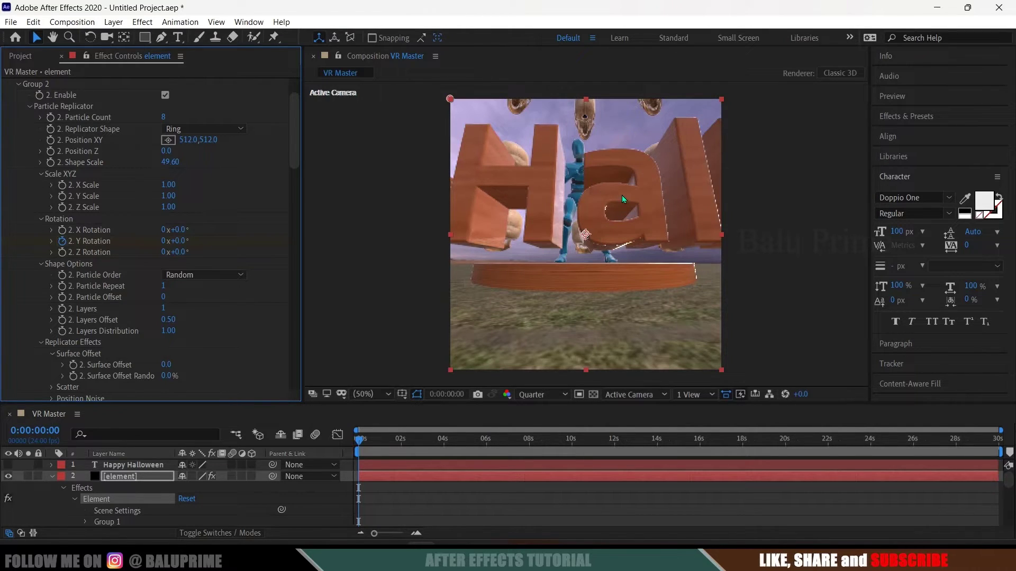
# Step: Set the Particle Size of Group 3 to 7 in the Element effect to shrink the 3D text
pyautogui.scroll(3, 93, 179)
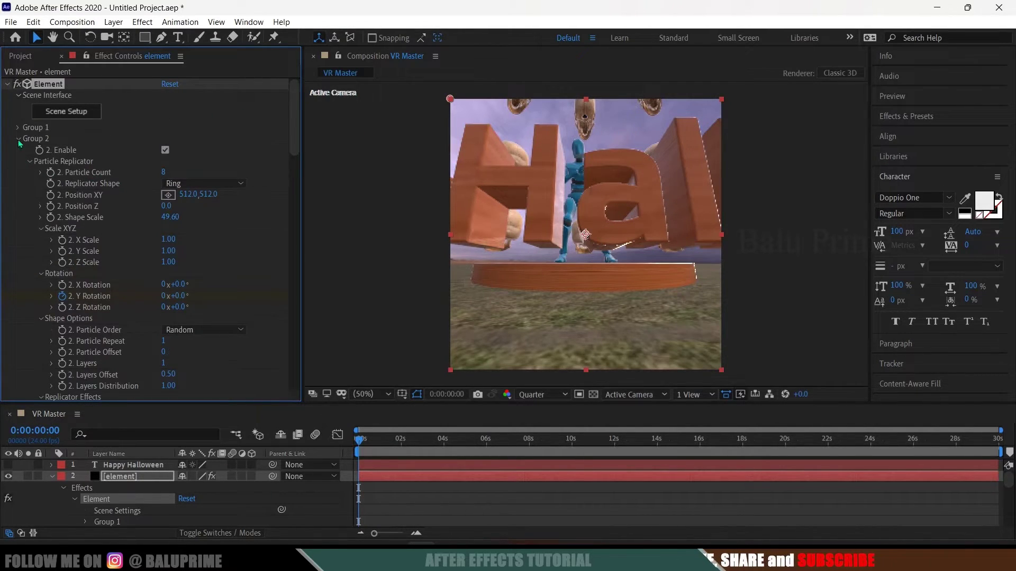
pyautogui.click(36, 138)
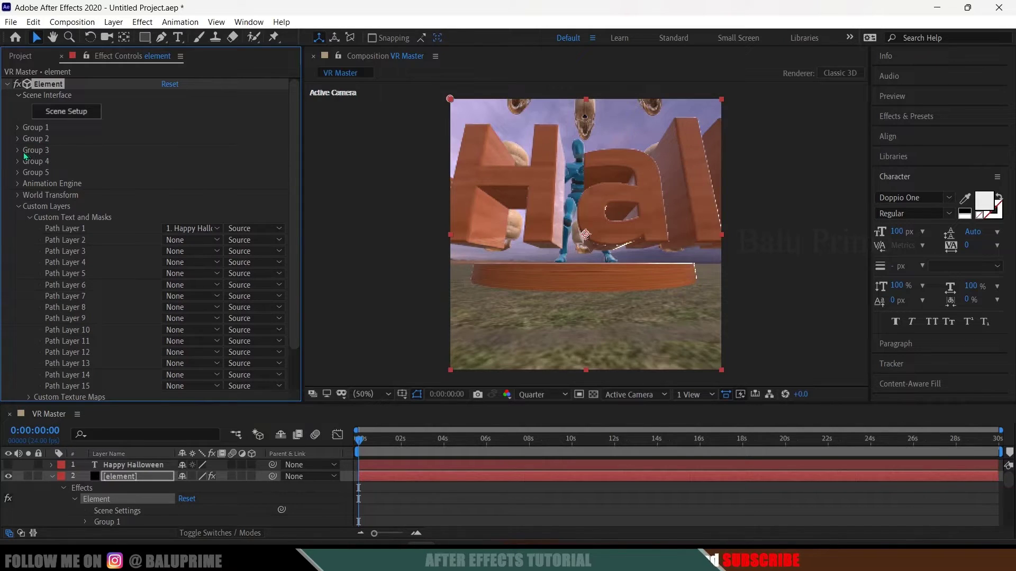
pyautogui.click(19, 154)
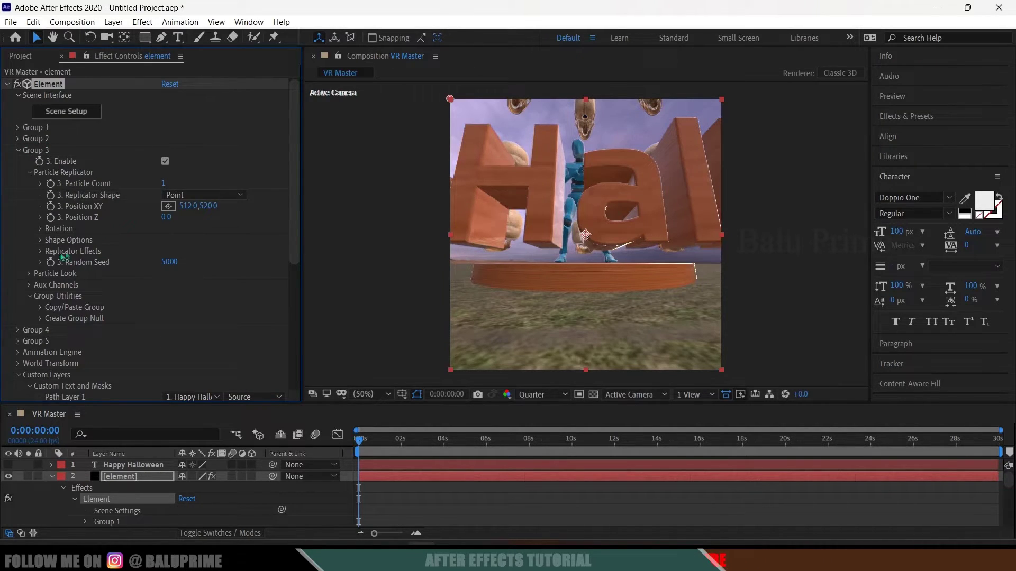
pyautogui.click(30, 273)
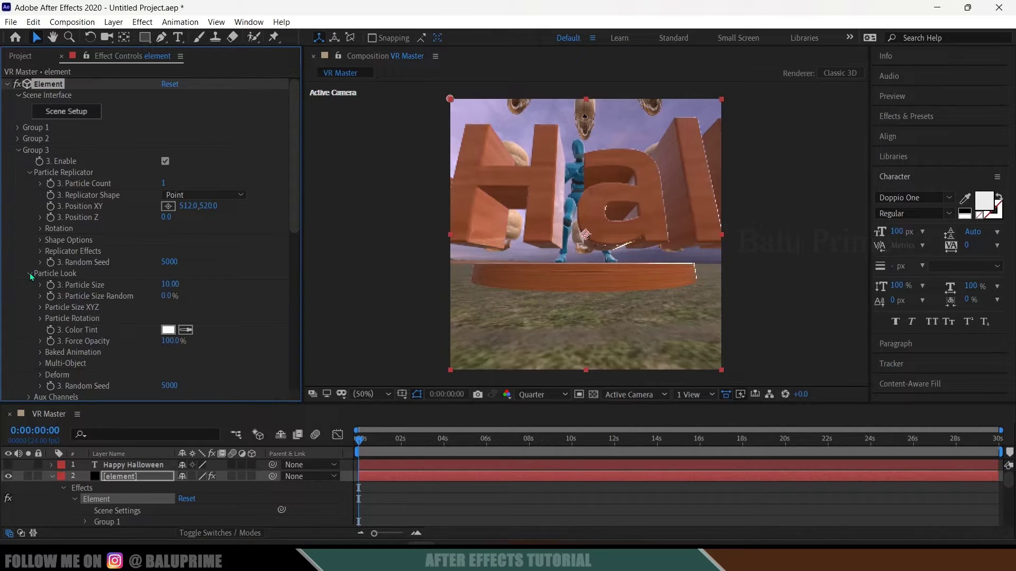
pyautogui.click(171, 284)
pyautogui.write('7')
pyautogui.press('Return')
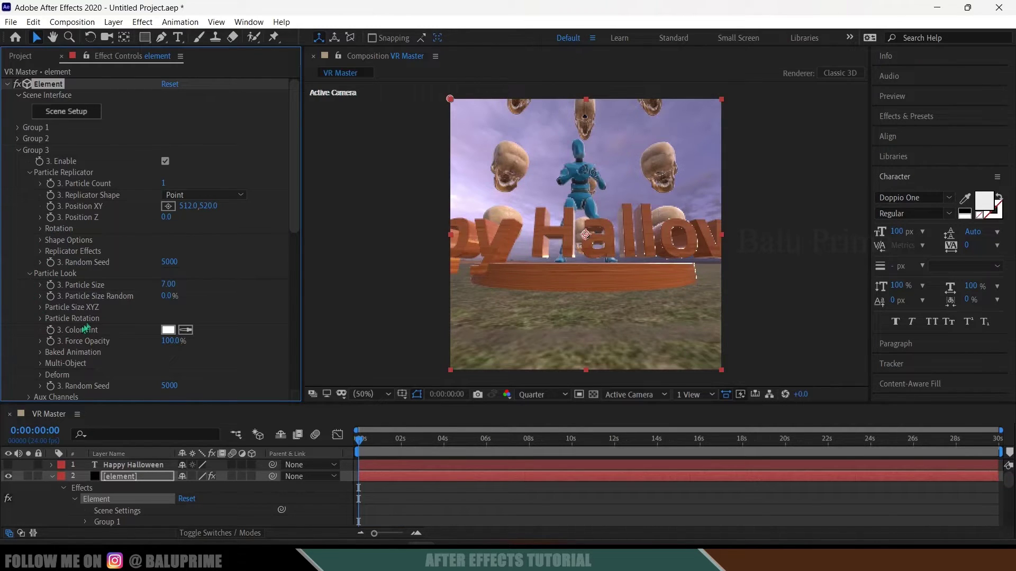
# Step: Shift the text through Group 3's aux Channel 1, with Position Z at -0.33 and Position Y at 0.08
pyautogui.scroll(-5, 63, 347)
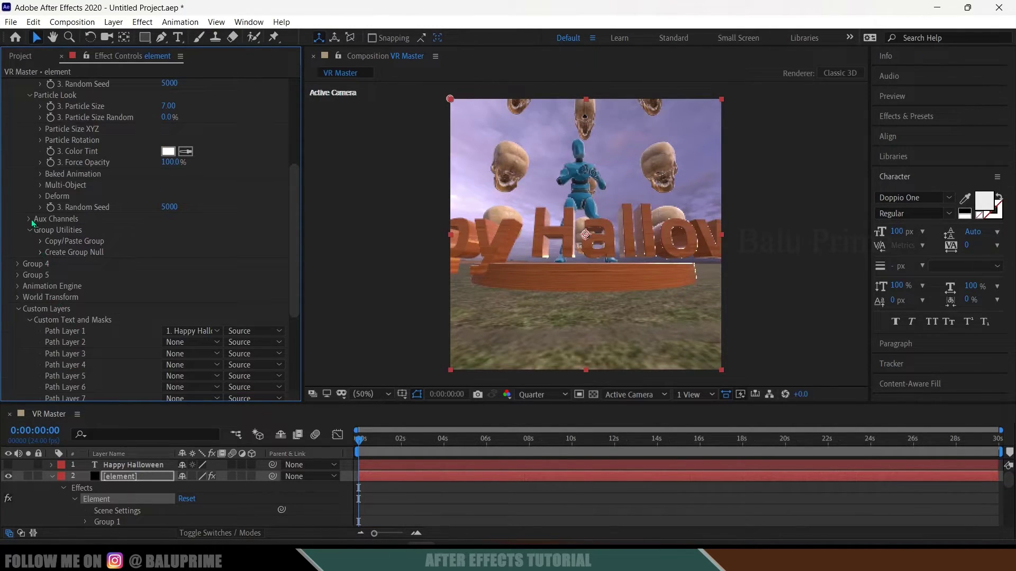
pyautogui.click(30, 219)
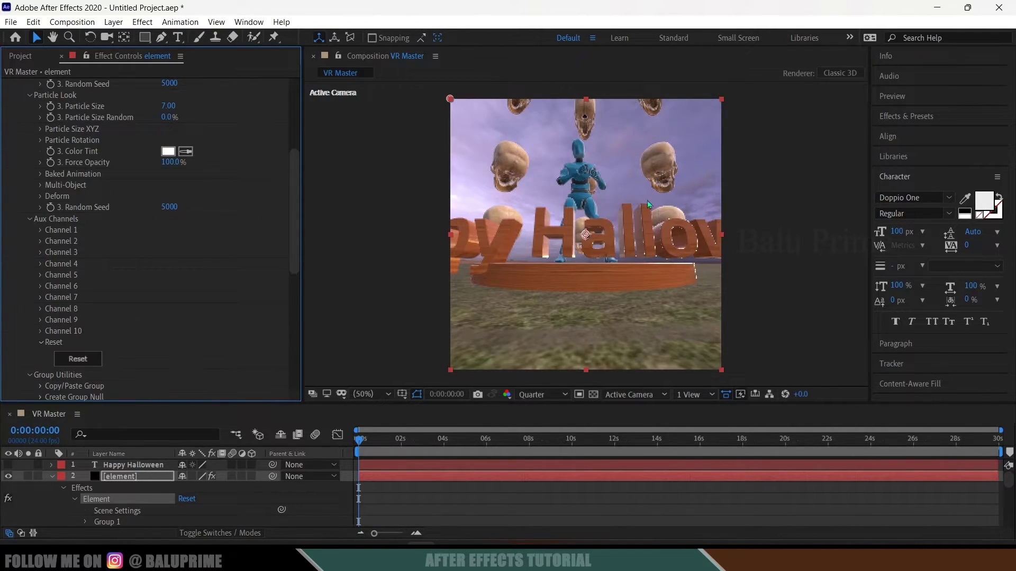
pyautogui.click(40, 231)
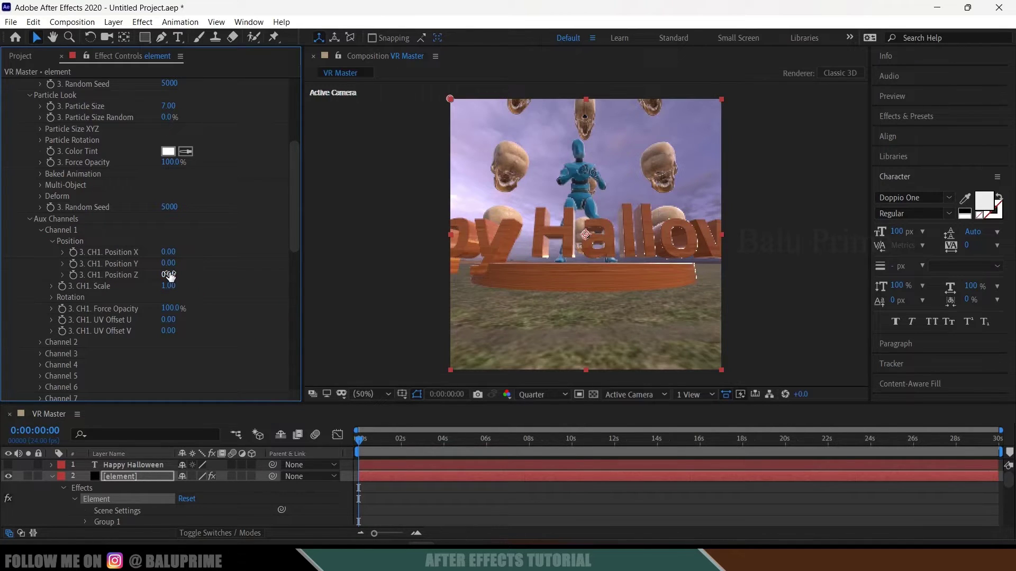
pyautogui.moveTo(186, 273); pyautogui.dragTo(142, 276)
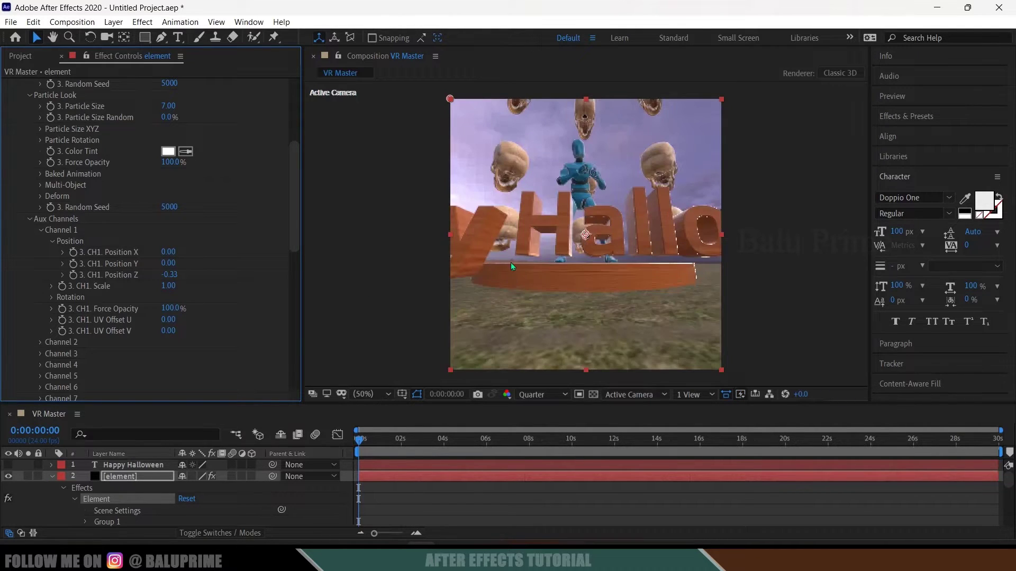
pyautogui.scroll(1, 169, 248)
pyautogui.moveTo(168, 293); pyautogui.dragTo(174, 292)
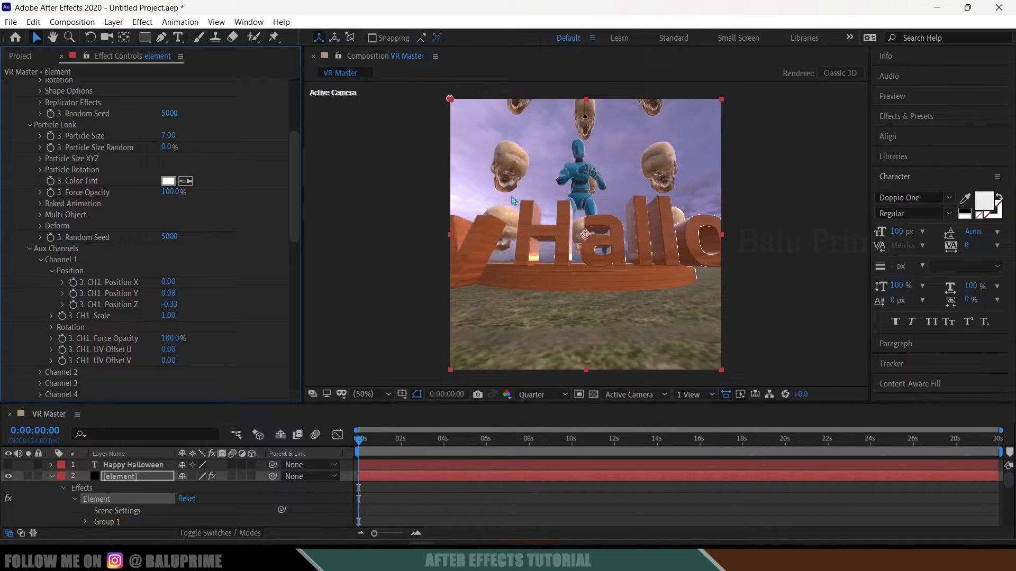
# Step: Bend the Group 3 text with Deform enabled, using a Bend Angle of 90° and a Bend Direction of 90°
pyautogui.click(40, 226)
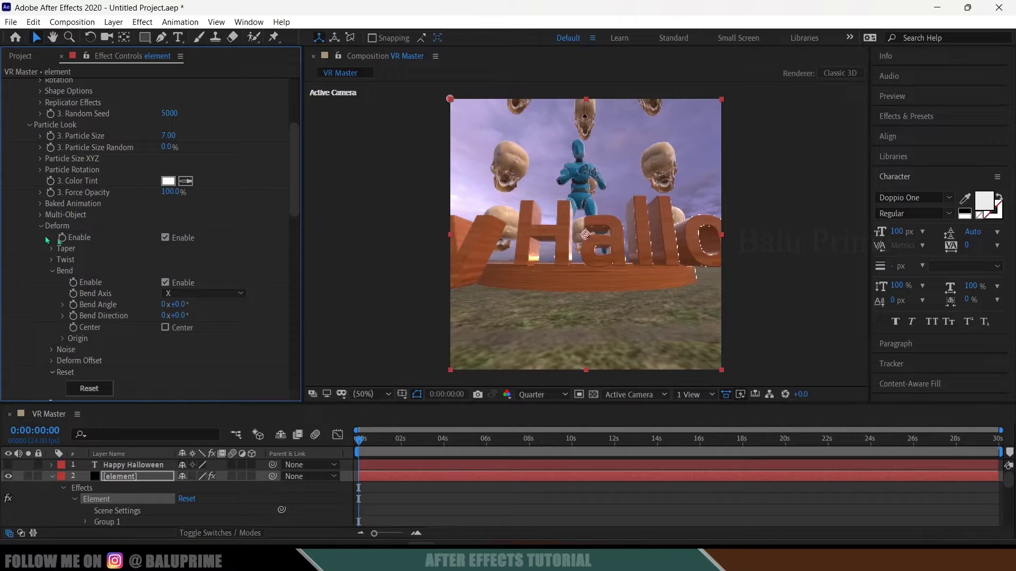
pyautogui.click(165, 238)
pyautogui.click(164, 238)
pyautogui.click(178, 305)
pyautogui.write('90')
pyautogui.press('Tab')
pyautogui.write('45')
pyautogui.press('Return')
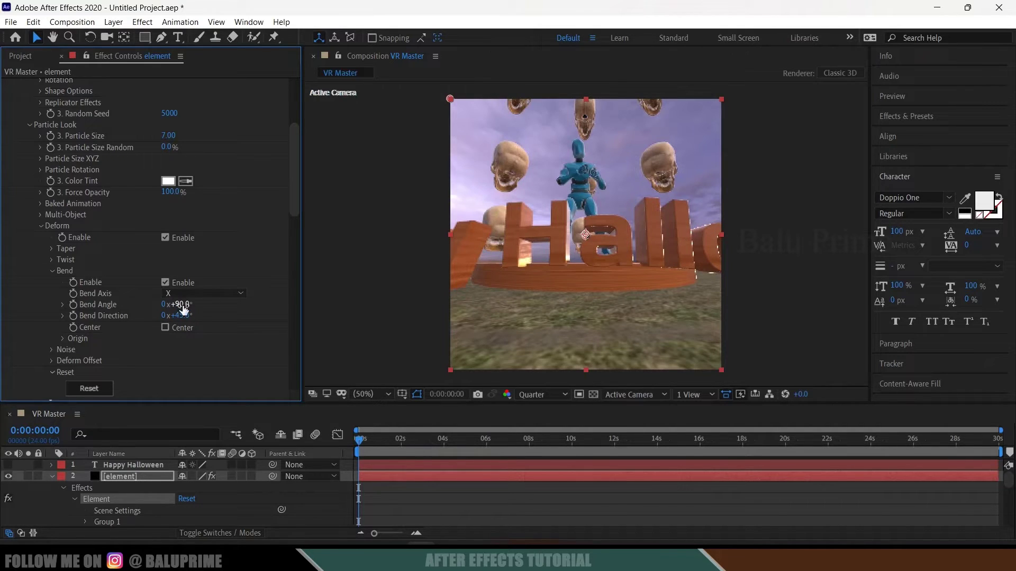
pyautogui.click(180, 316)
pyautogui.write('90')
pyautogui.press('Return')
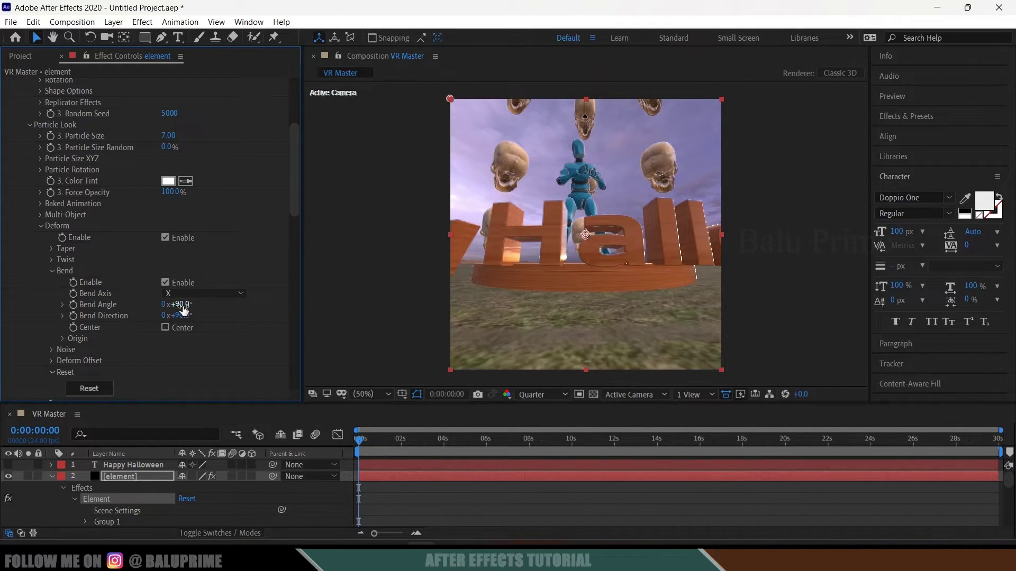
# Step: Inspect the bent text from the side and increase its Bend Angle to 180°
pyautogui.press('c')
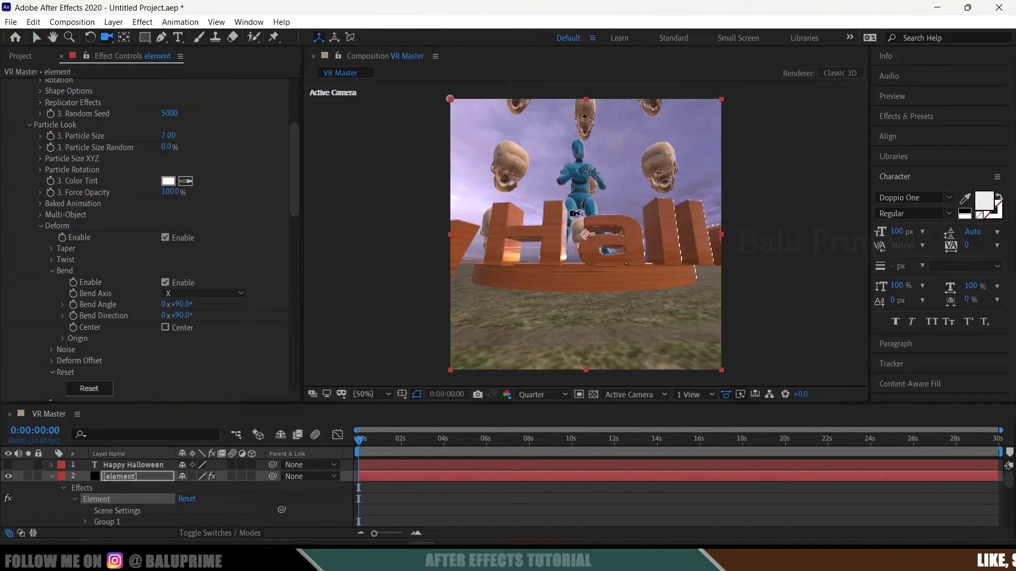
pyautogui.moveTo(561, 212); pyautogui.dragTo(549, 233)
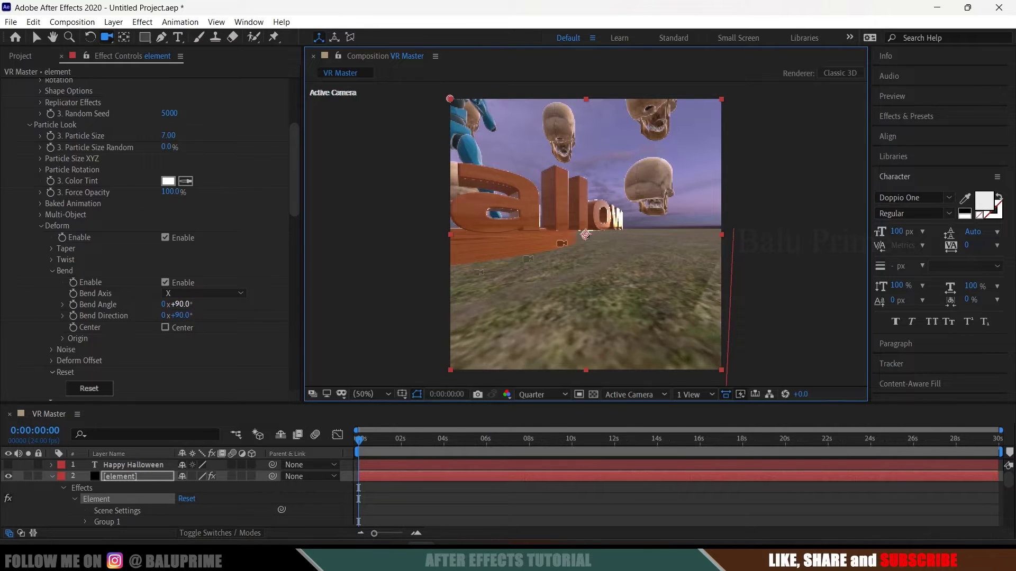
pyautogui.moveTo(179, 304); pyautogui.dragTo(250, 305)
pyautogui.click(183, 305)
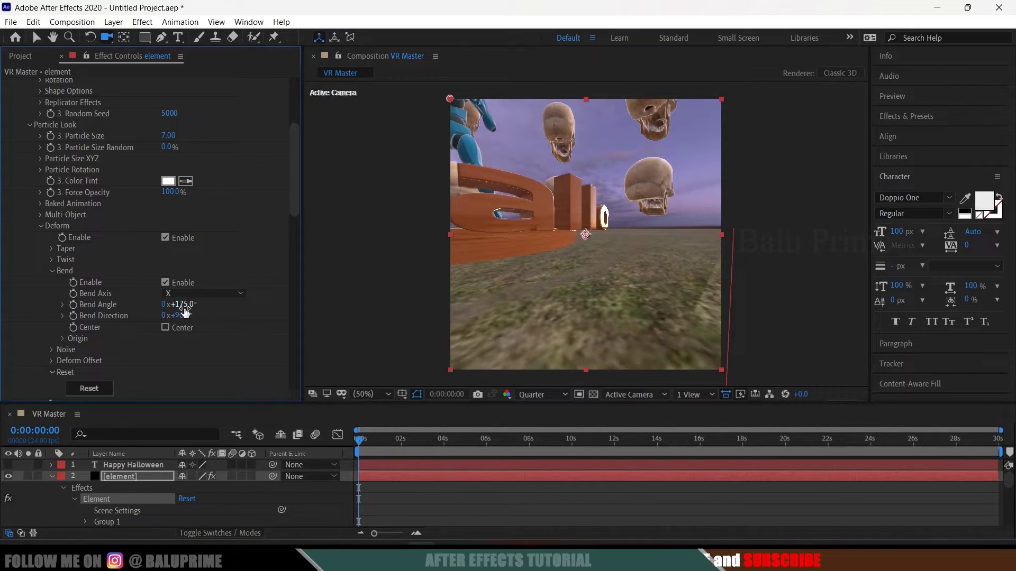
pyautogui.write('180')
pyautogui.press('Return')
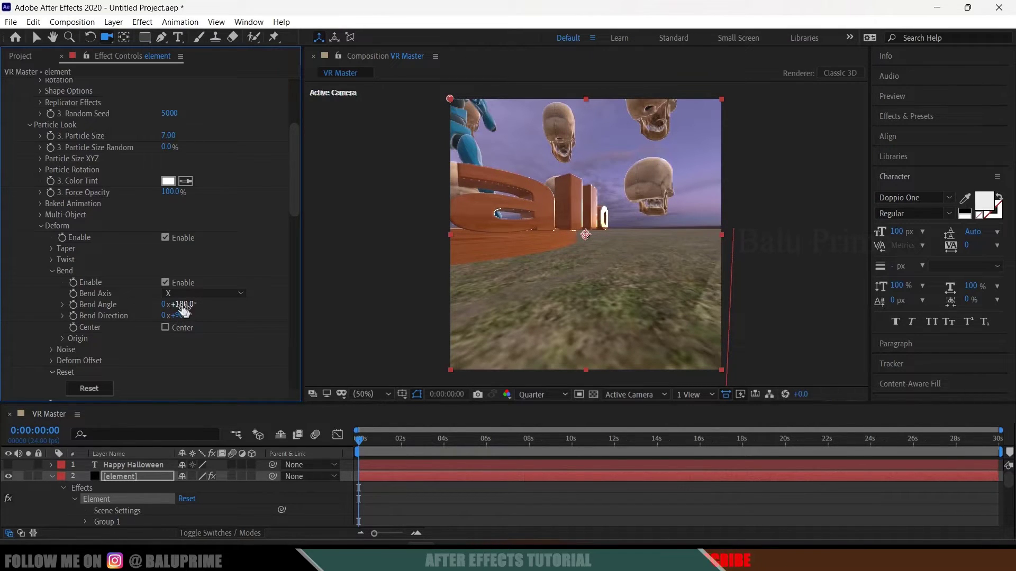
# Step: Try a different Bend Direction on the text and return it to 90°
pyautogui.moveTo(179, 316); pyautogui.dragTo(224, 320)
pyautogui.click(183, 316)
pyautogui.write('90')
pyautogui.press('Return')
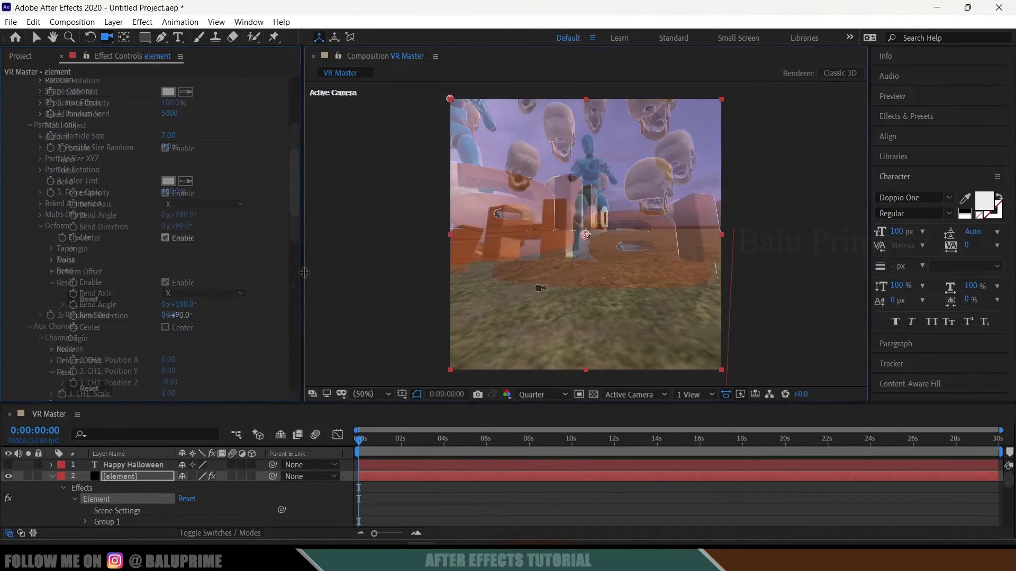
# Step: Disable Group 3 to hide the 3D text from the scene
pyautogui.moveTo(544, 287); pyautogui.dragTo(556, 283)
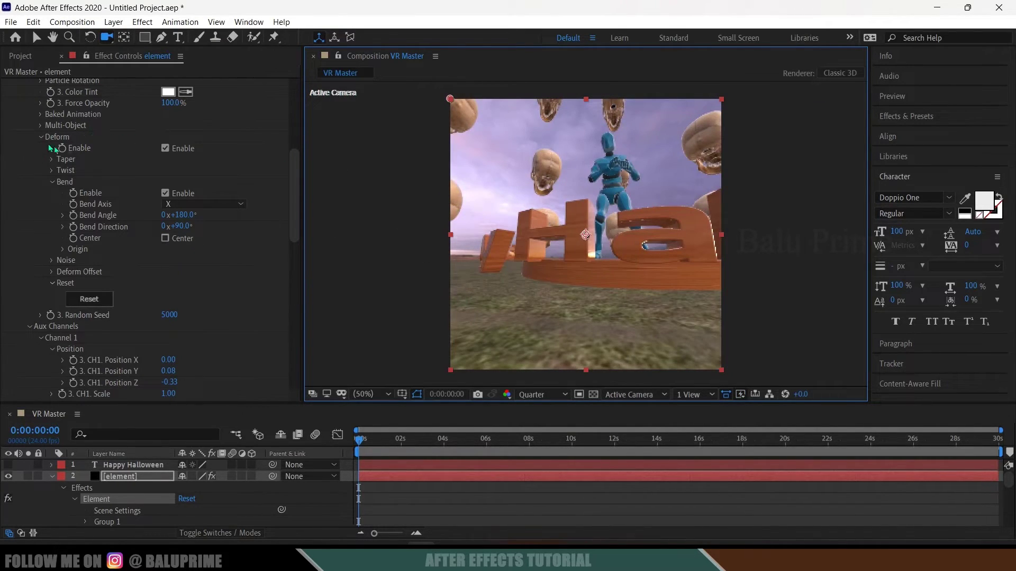
pyautogui.scroll(7, 177, 164)
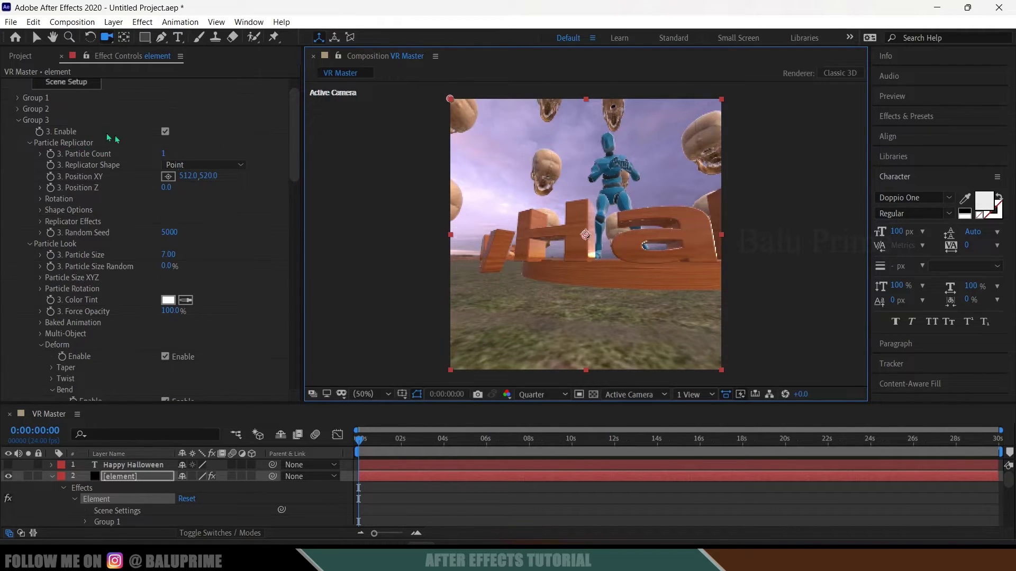
pyautogui.click(165, 132)
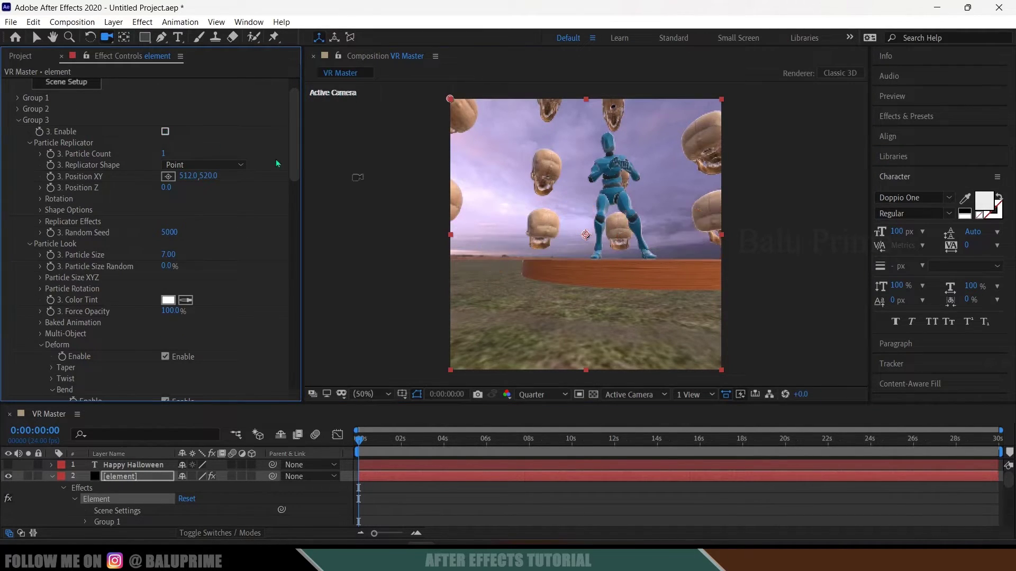
# Step: Enable Ambient Occlusion in Element's Render Settings and set the SSAO Intensity to 5
pyautogui.moveTo(668, 277); pyautogui.dragTo(626, 272)
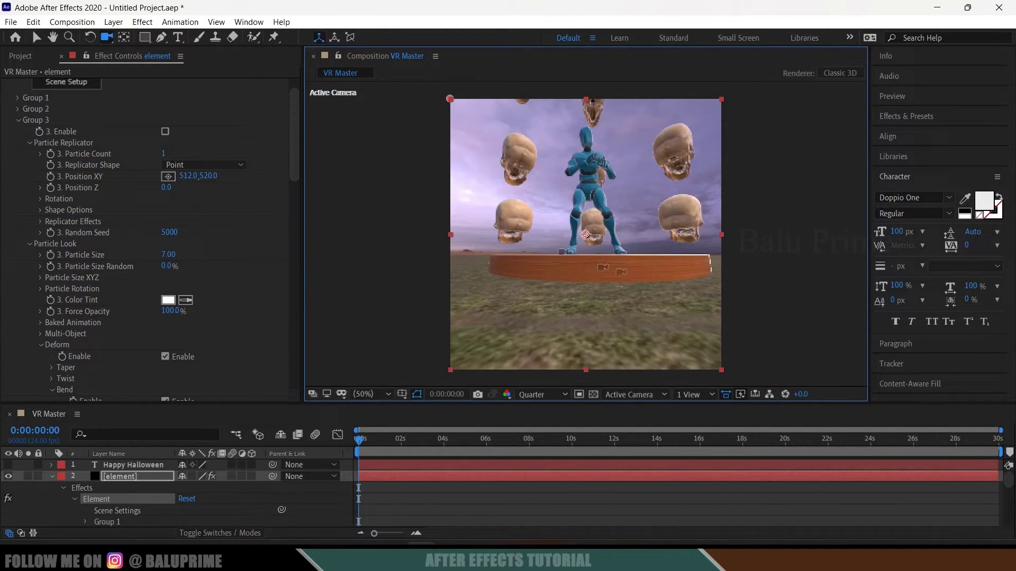
pyautogui.scroll(-10, 83, 279)
pyautogui.scroll(-5, 83, 280)
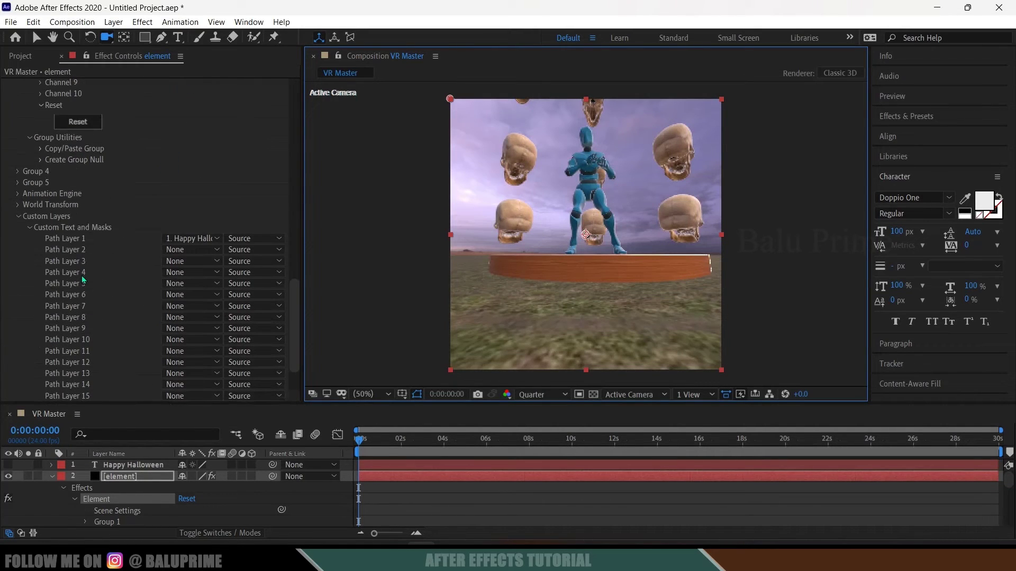
pyautogui.scroll(-2, 83, 279)
pyautogui.click(17, 373)
pyautogui.scroll(-5, 19, 373)
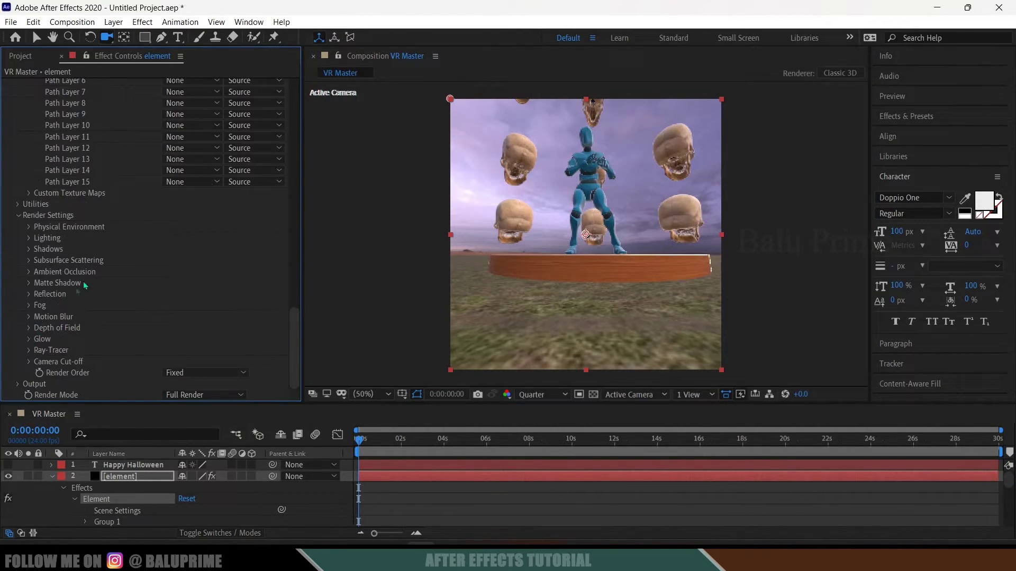
pyautogui.click(28, 272)
pyautogui.scroll(-2, 40, 281)
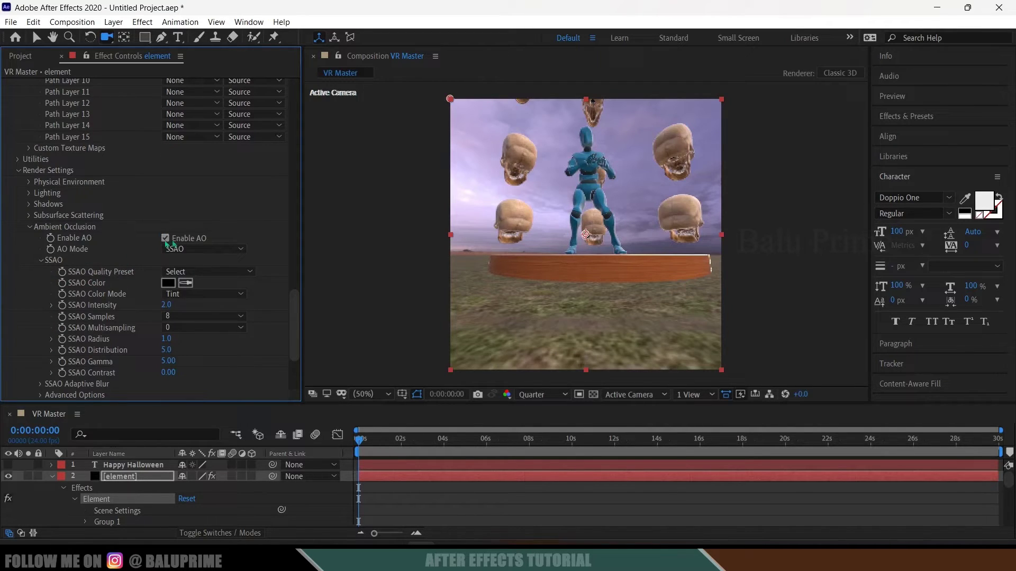
pyautogui.click(165, 305)
pyautogui.write('5')
pyautogui.press('Return')
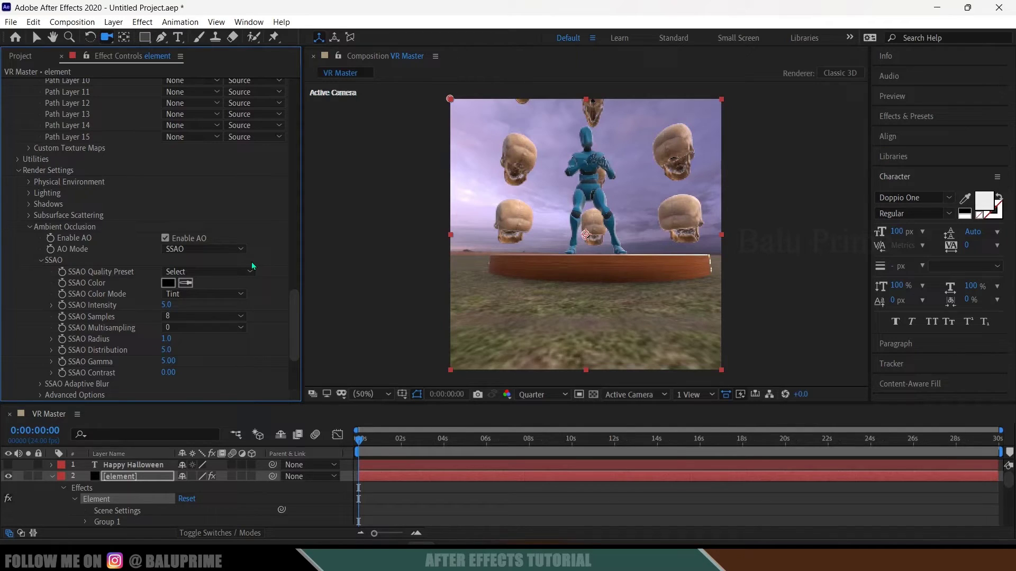
pyautogui.scroll(-4, 80, 248)
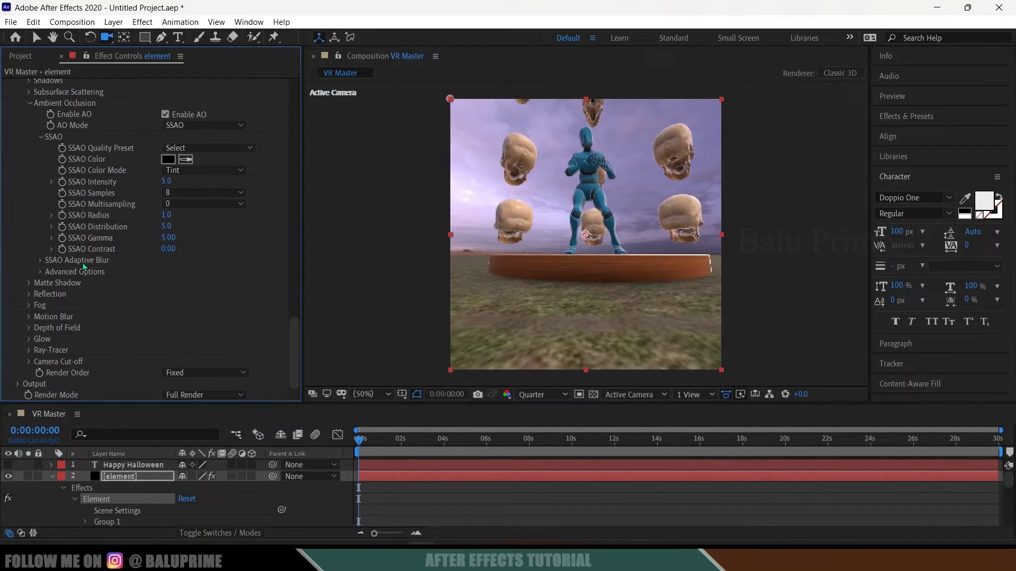
pyautogui.scroll(15, 47, 338)
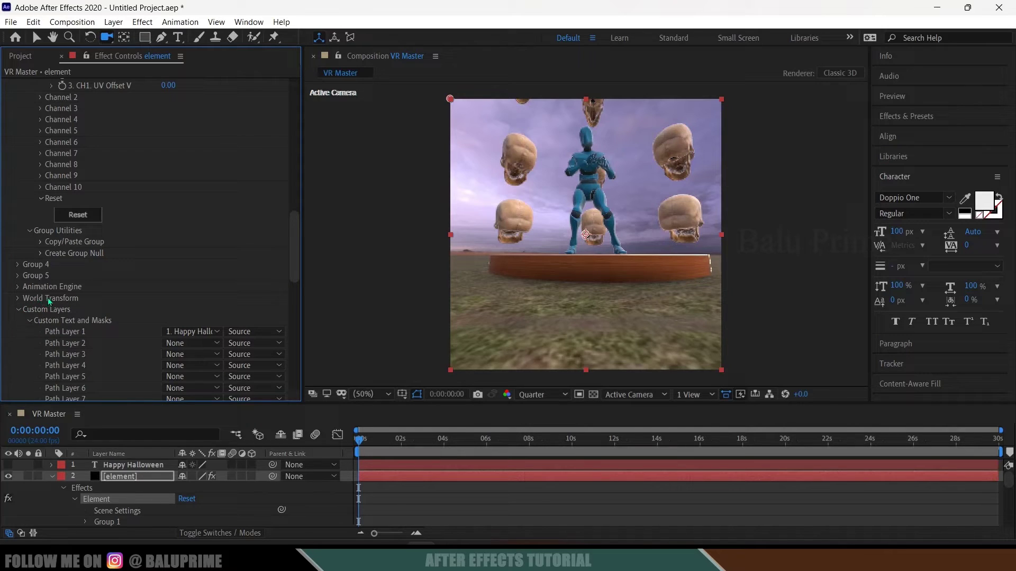
# Step: Create a World Transform Null from Element's World Transform settings and select the new null layer
pyautogui.click(18, 298)
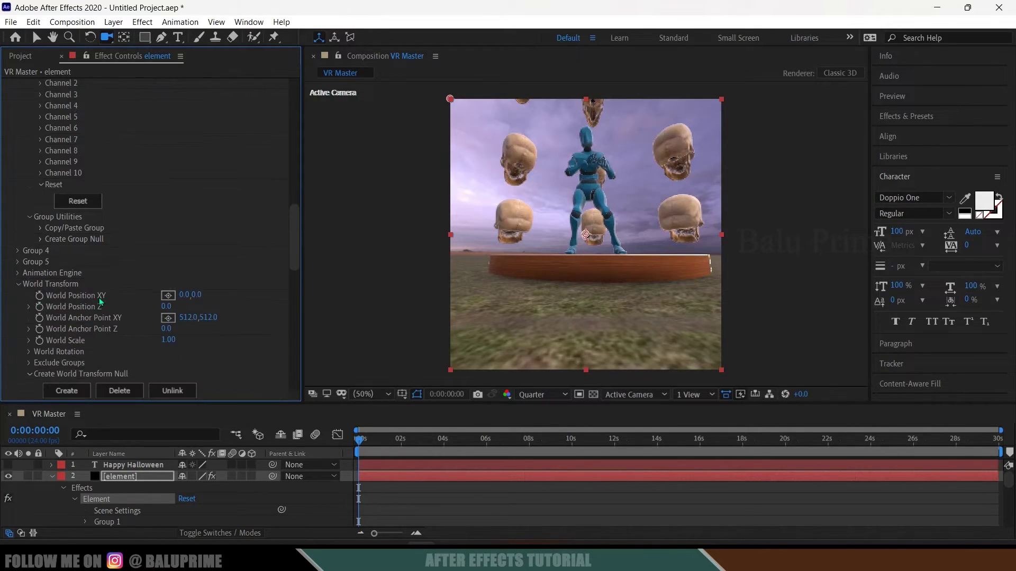
pyautogui.scroll(-3, 100, 302)
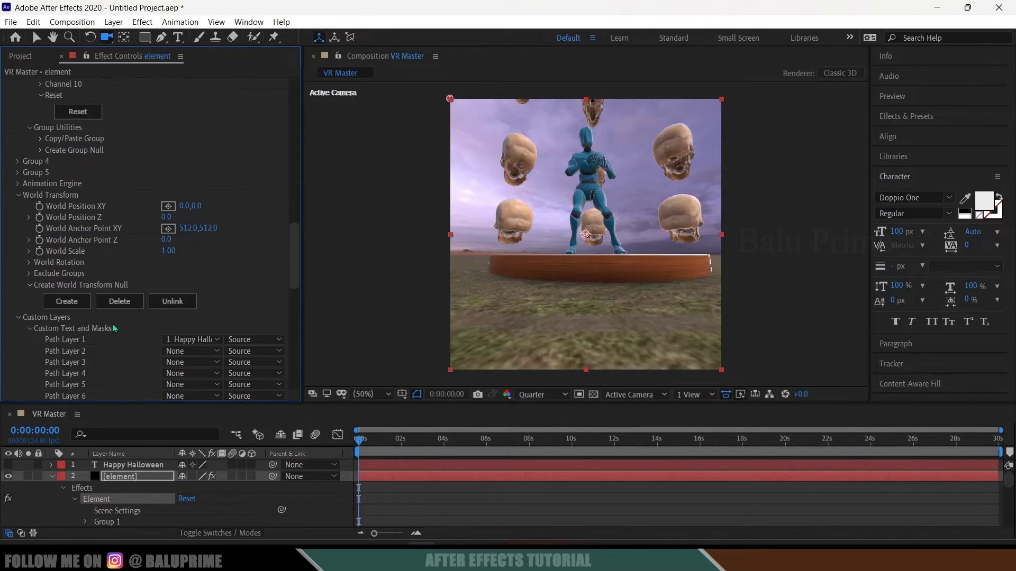
pyautogui.click(67, 302)
pyautogui.click(130, 465)
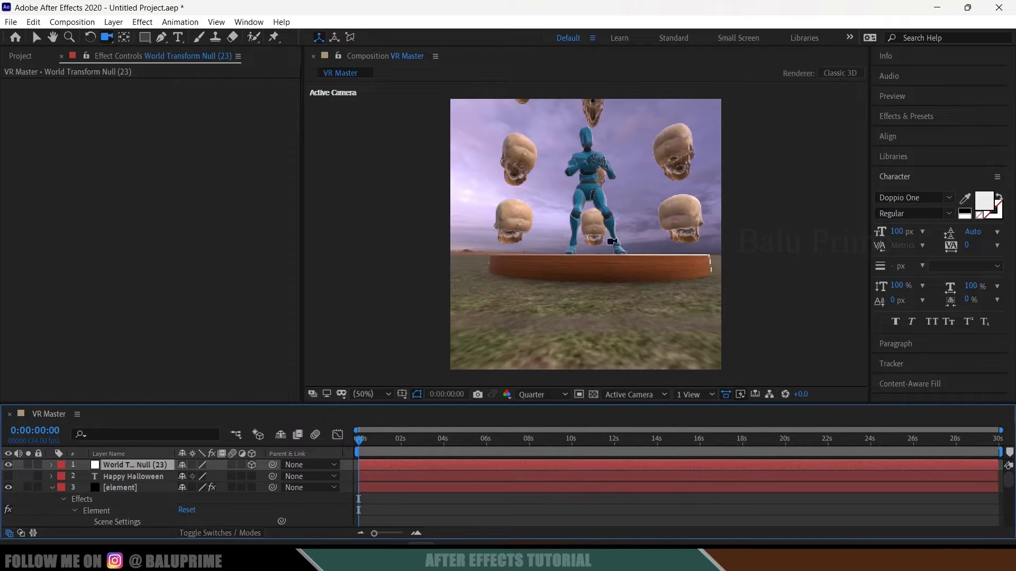
# Step: Try rotating the World Transform Null about its Y axis, and reset its Y Rotation to 0°
pyautogui.press('r')
pyautogui.moveTo(192, 498); pyautogui.dragTo(222, 504)
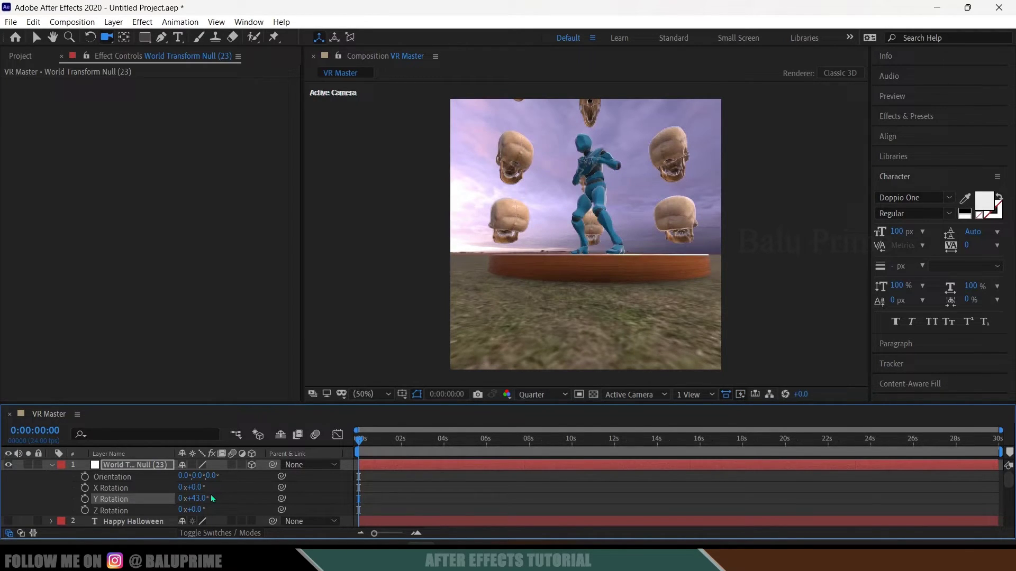
pyautogui.click(198, 499)
pyautogui.write('0')
pyautogui.press('Return')
pyautogui.press('space')
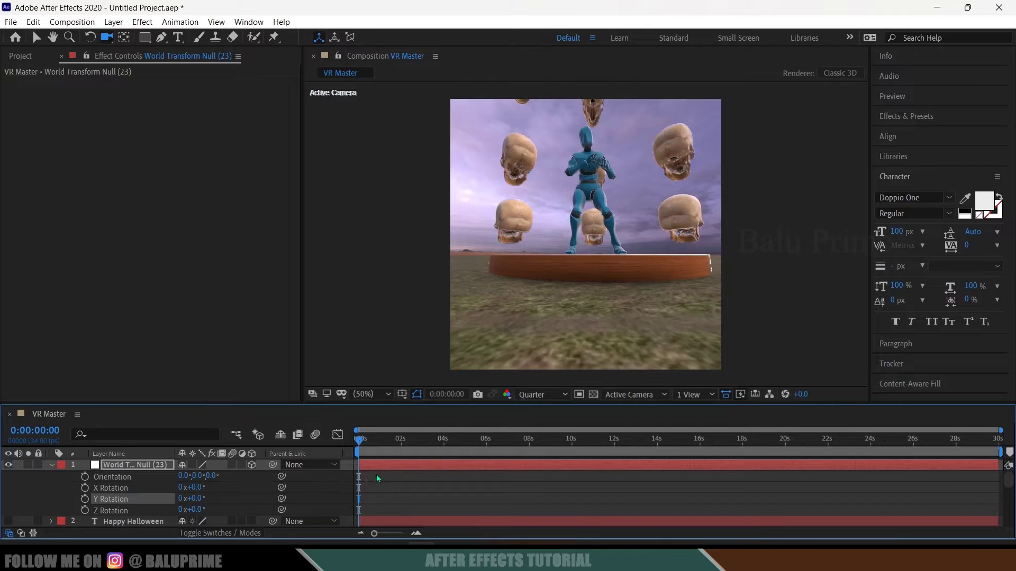
pyautogui.press('space')
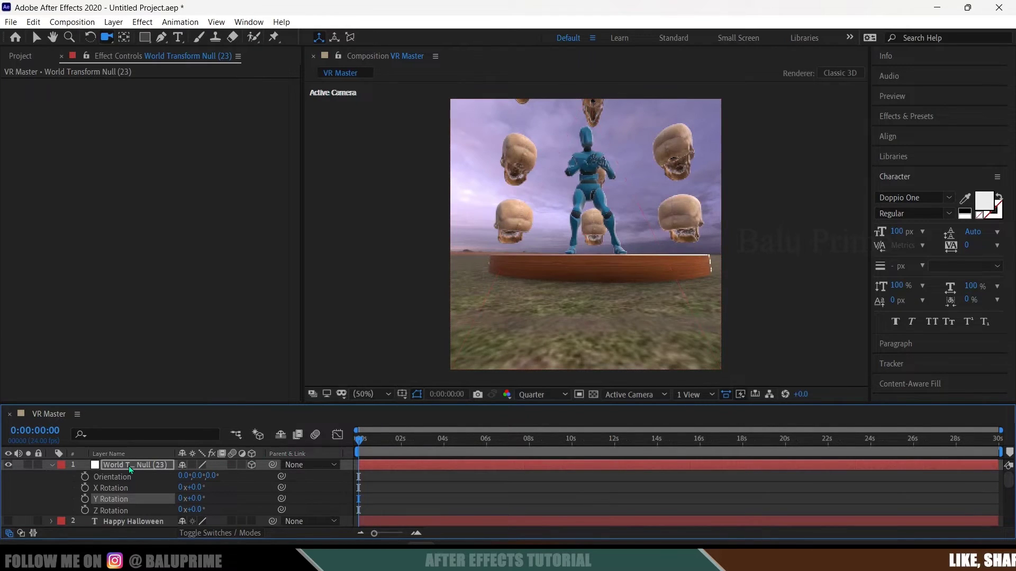
# Step: Move the World Transform Null back in depth to a Z position of 224
pyautogui.click(128, 465)
pyautogui.press('p')
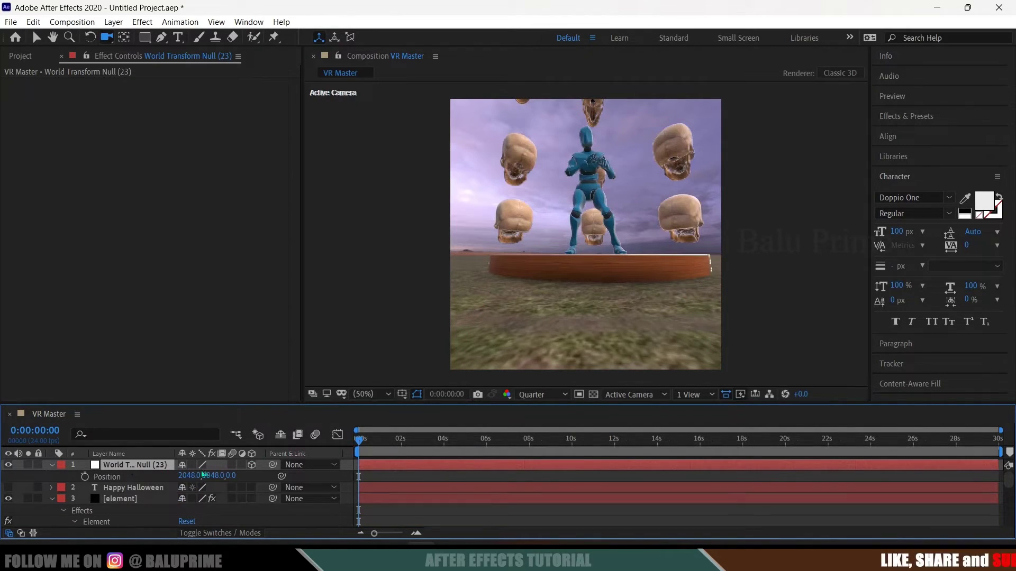
pyautogui.click(236, 475)
pyautogui.moveTo(236, 475); pyautogui.dragTo(328, 479)
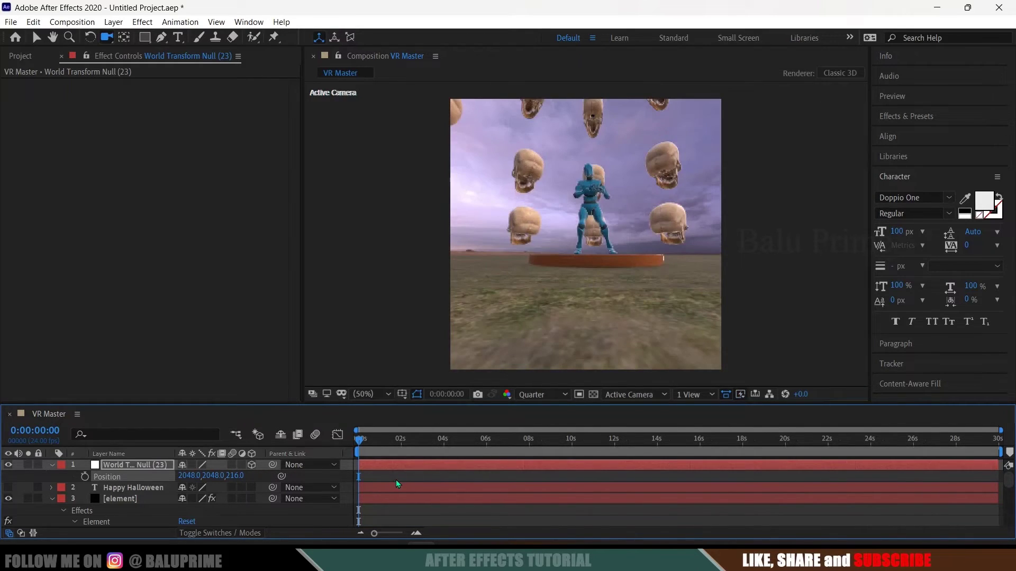
pyautogui.moveTo(238, 476); pyautogui.dragTo(243, 476)
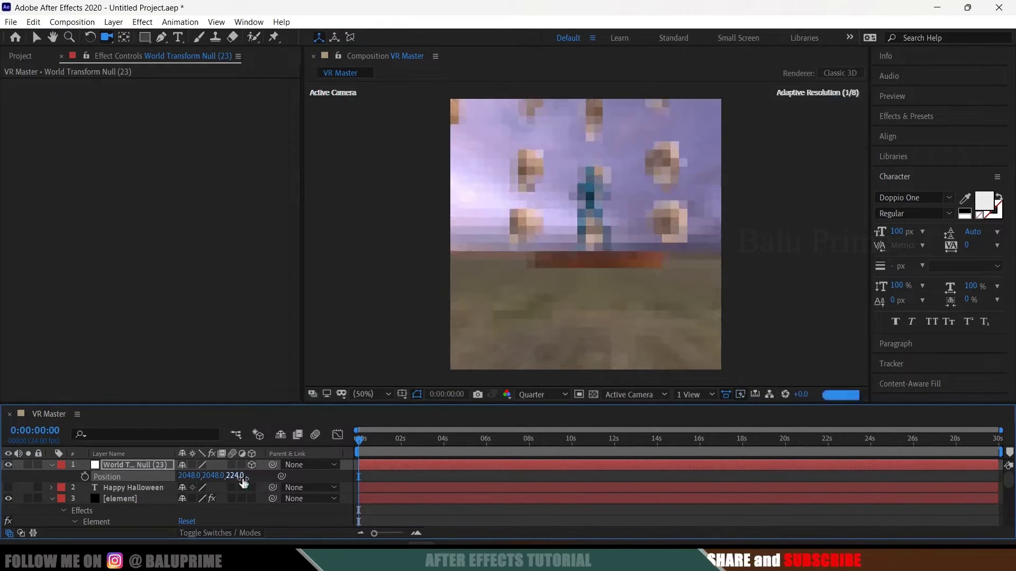
# Step: Keyframe the null's Position at the first frame and set its Z position to 0 at the last frame
pyautogui.click(85, 477)
pyautogui.press('End')
pyautogui.click(233, 475)
pyautogui.write('0')
pyautogui.press('Return')
pyautogui.press('Home')
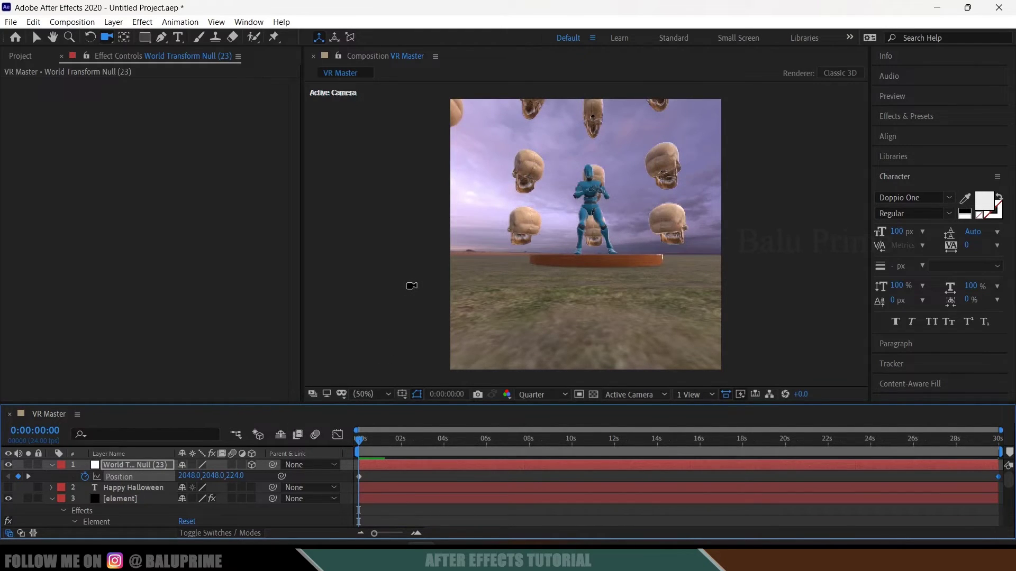
# Step: Start creating a VR environment from the existing VR Master composition and enable 3D null camera control
pyautogui.click(72, 21)
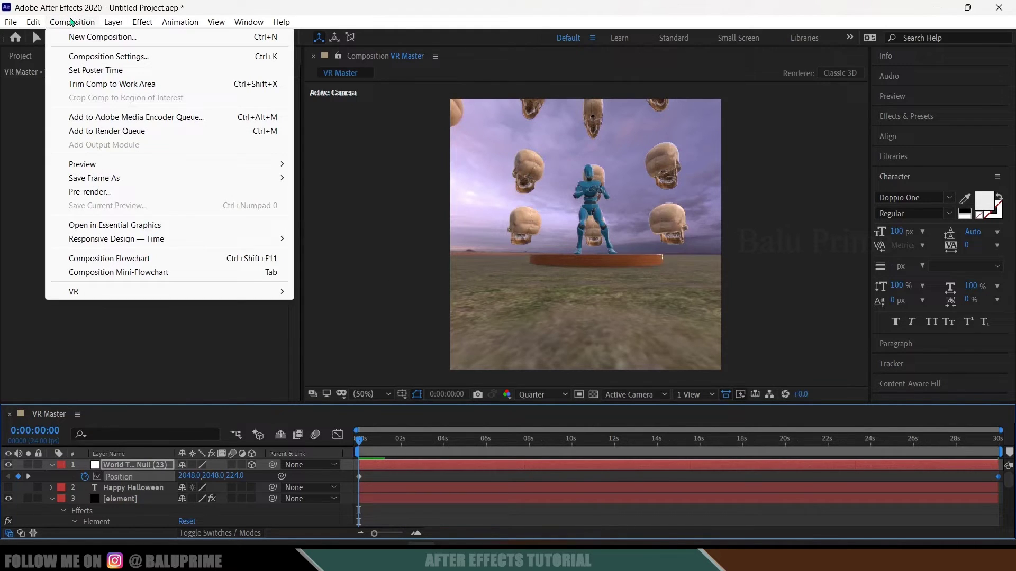
pyautogui.moveTo(120, 291)
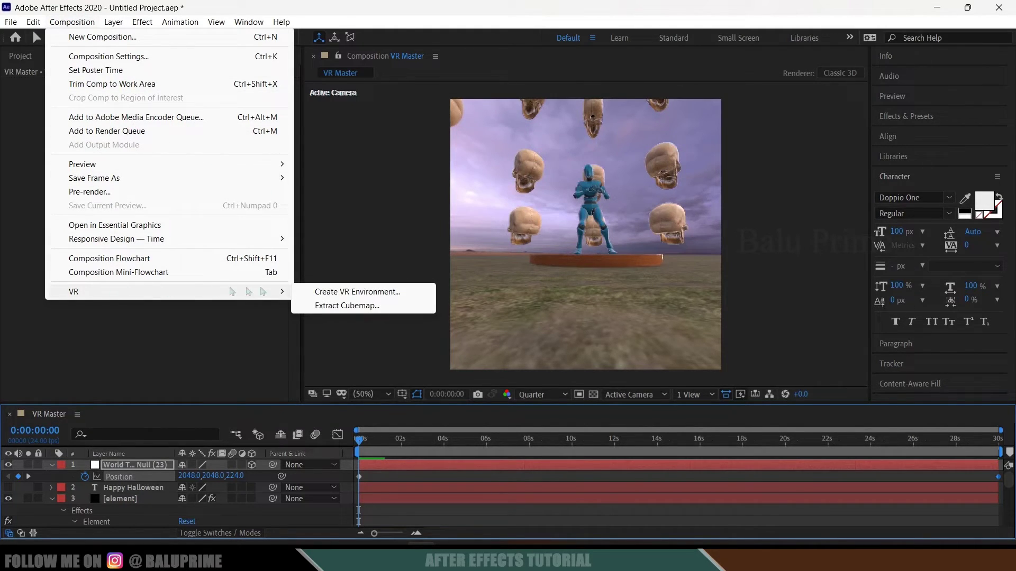
pyautogui.click(370, 292)
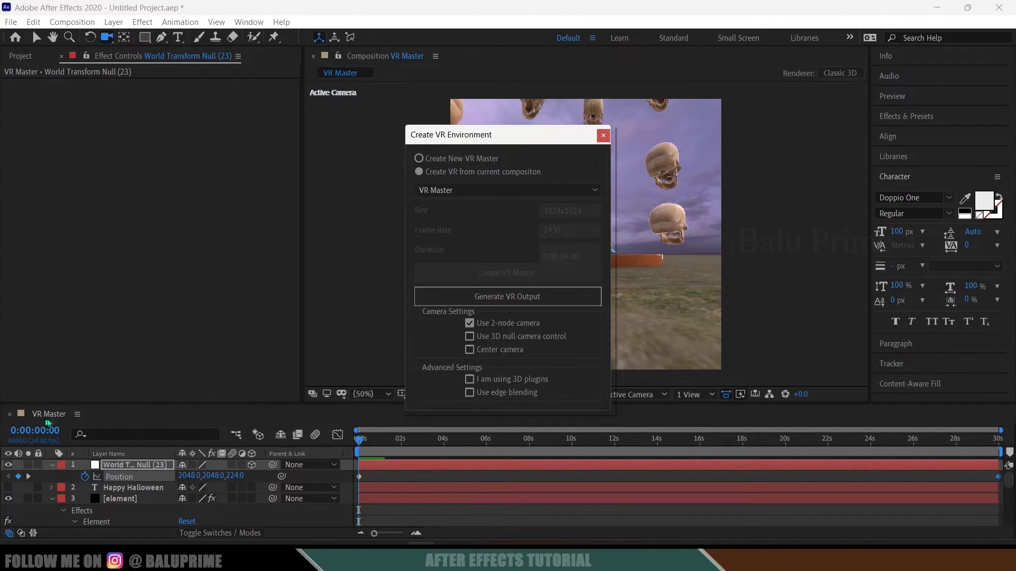
pyautogui.click(505, 190)
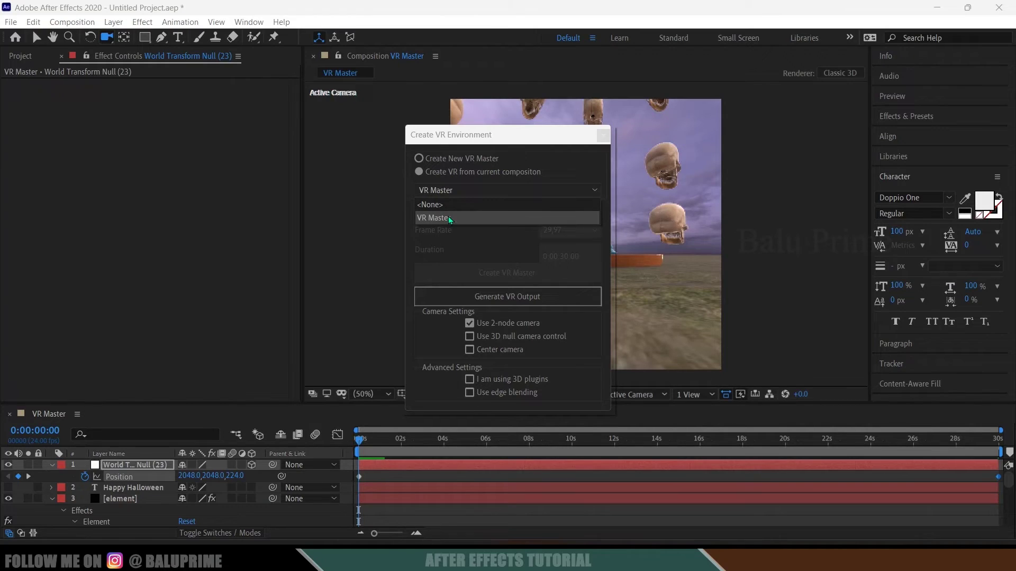
pyautogui.click(450, 218)
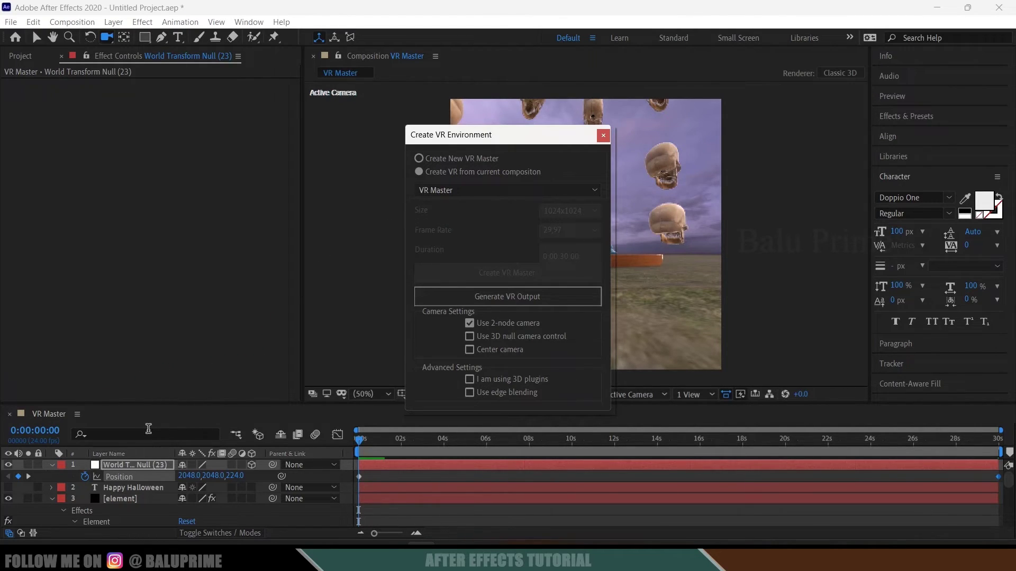
pyautogui.click(465, 191)
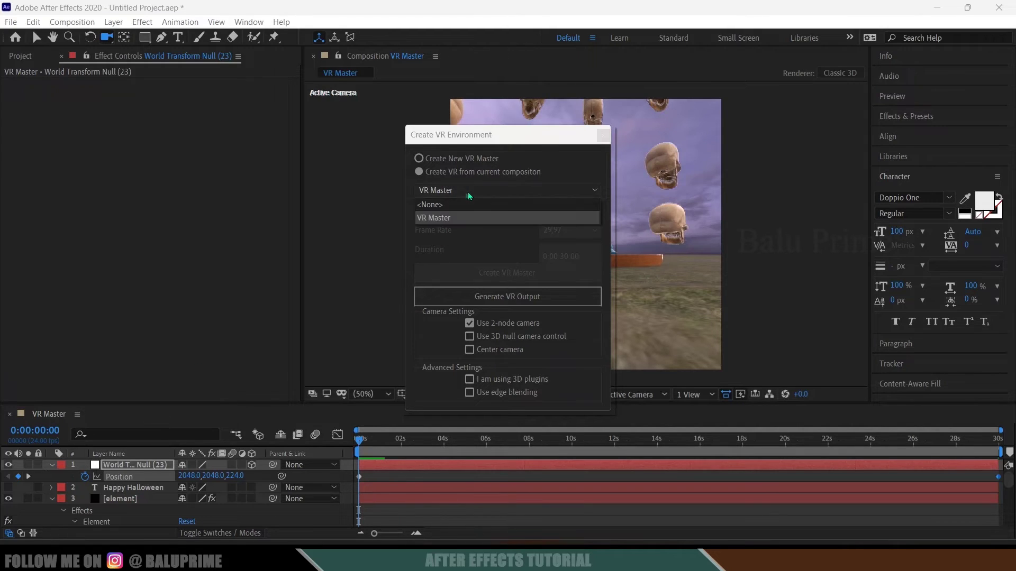
pyautogui.click(443, 218)
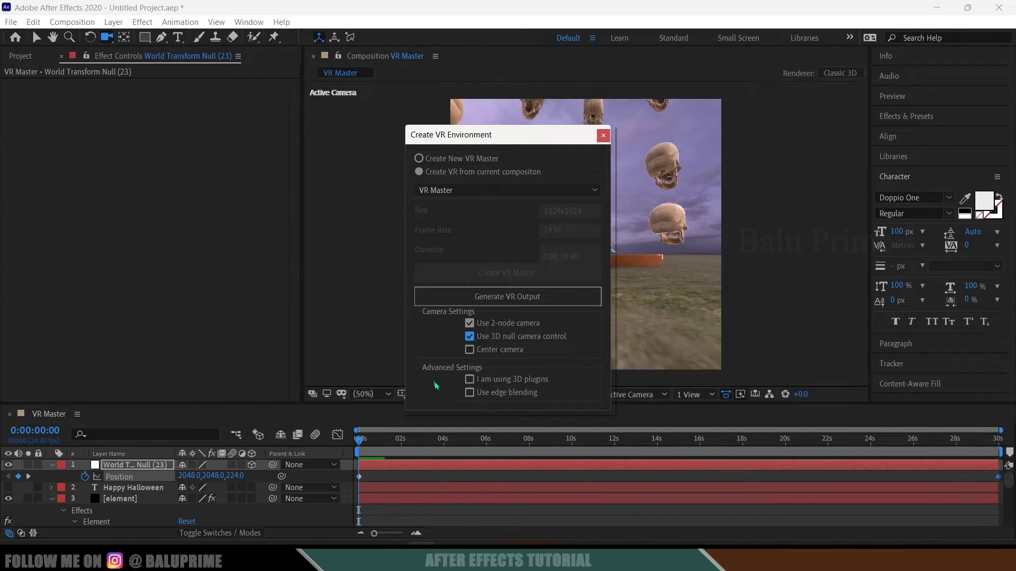
# Step: Enable the 3D plugins and edge blending options and generate the VR output
pyautogui.click(469, 380)
pyautogui.click(470, 393)
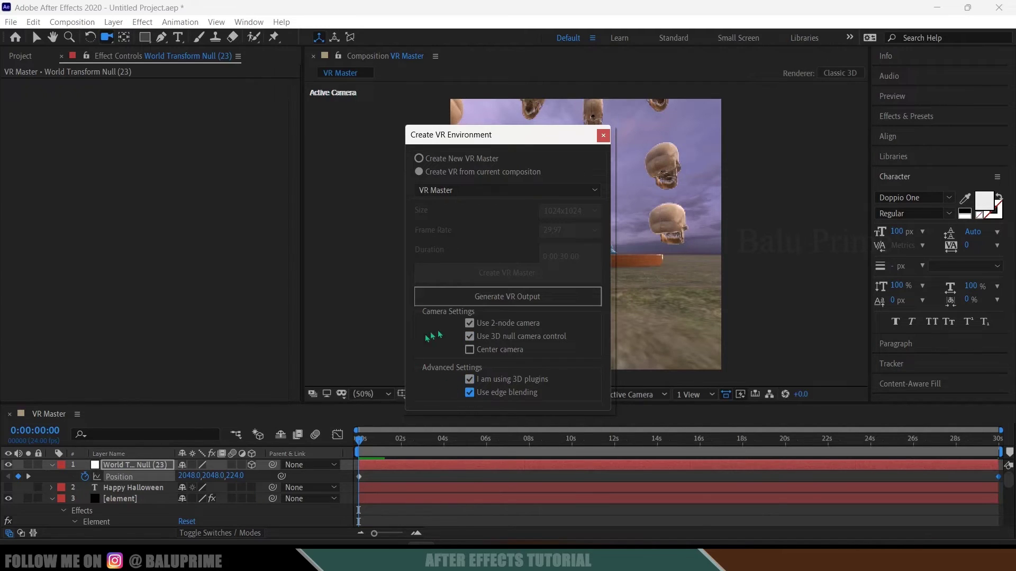
pyautogui.click(493, 300)
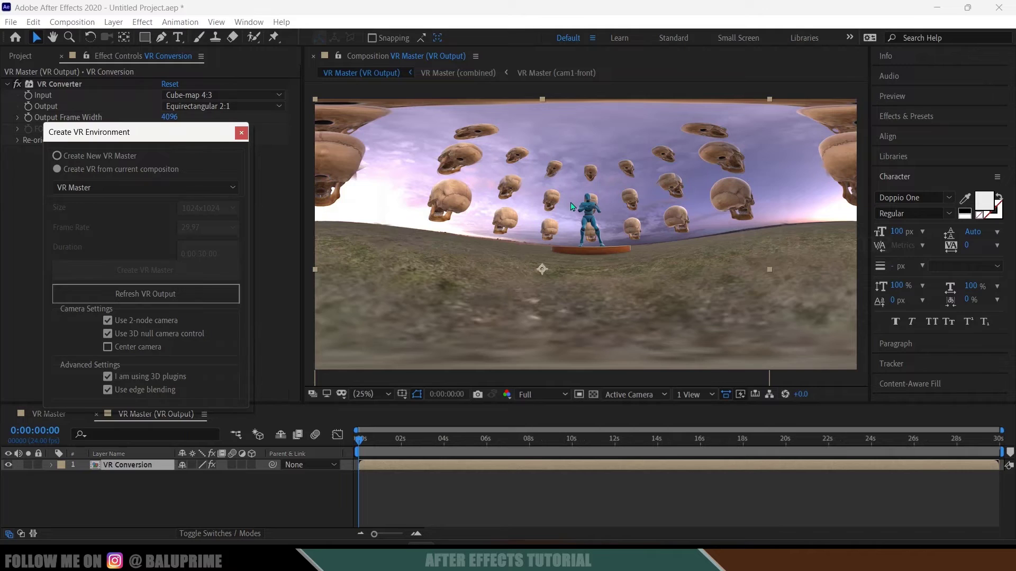
pyautogui.press('.')
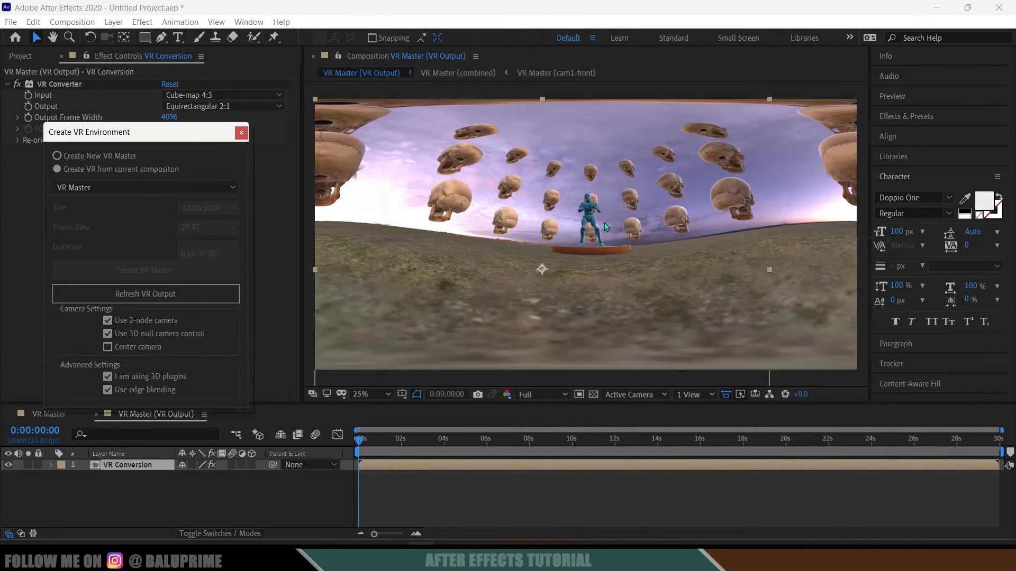
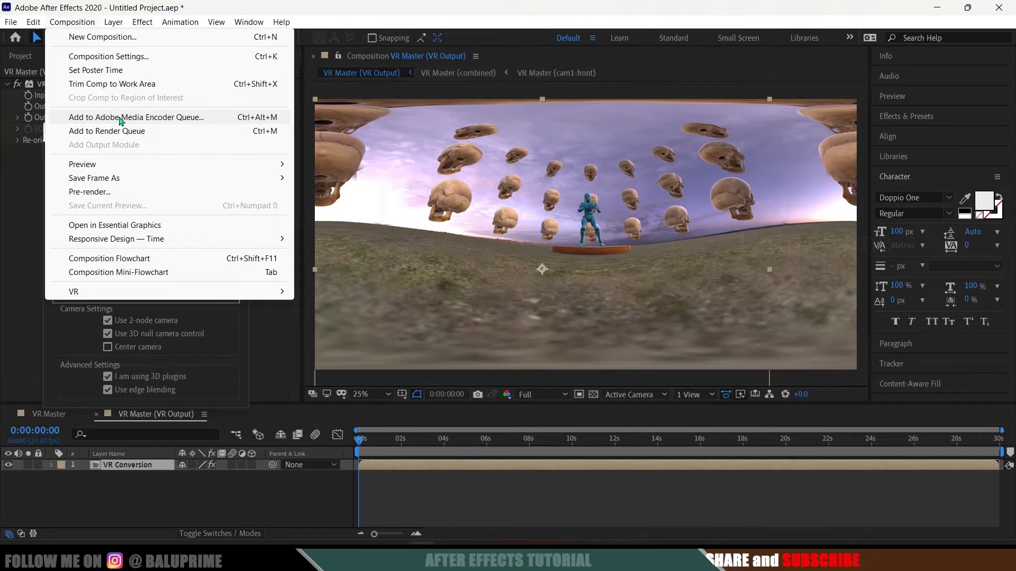
# Step: Send the VR output composition to Adobe Media Encoder and set its H.264 output file to D:\vr new for tut.mp4
pyautogui.click(120, 119)
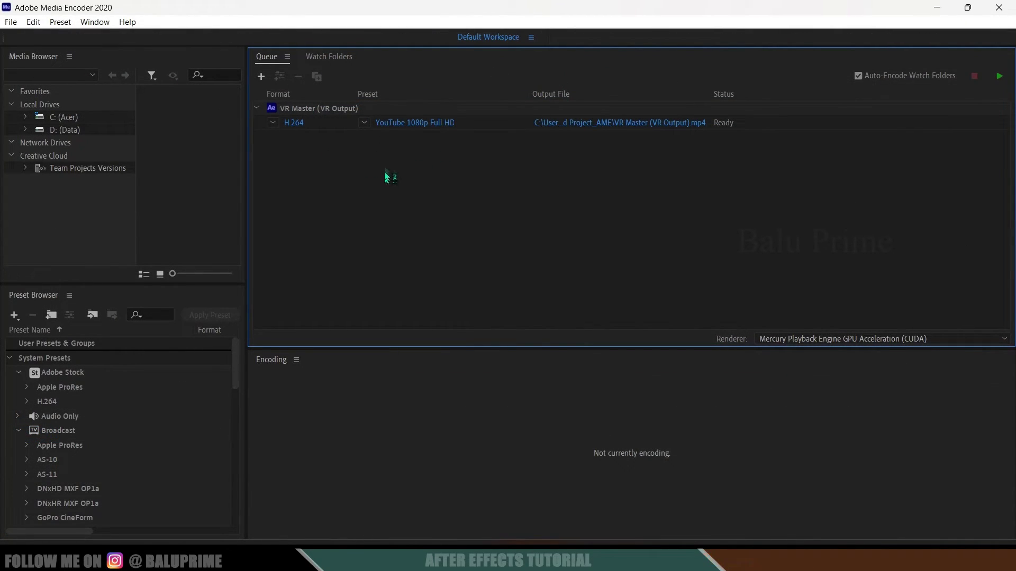
pyautogui.moveTo(396, 128)
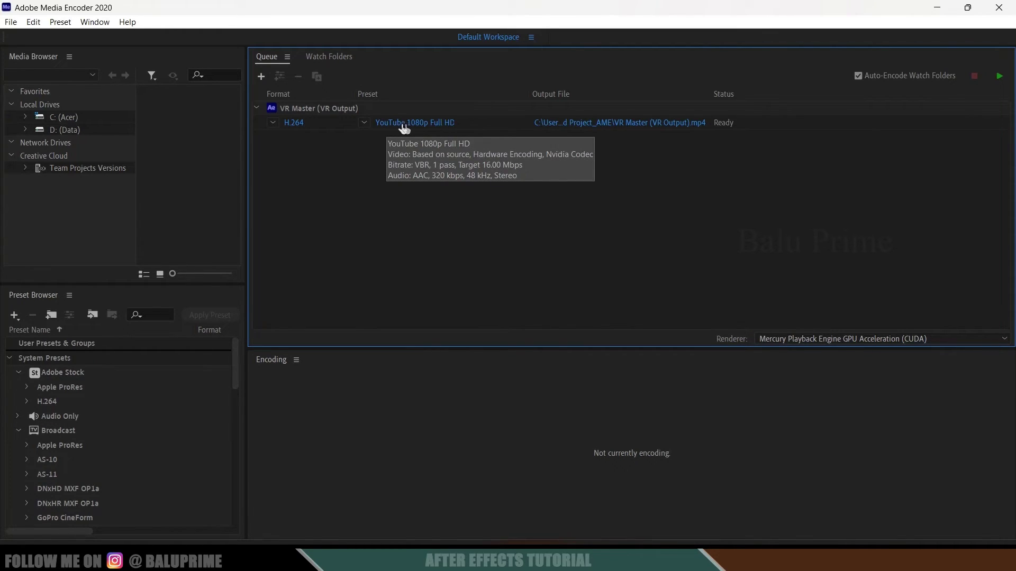
pyautogui.click(411, 125)
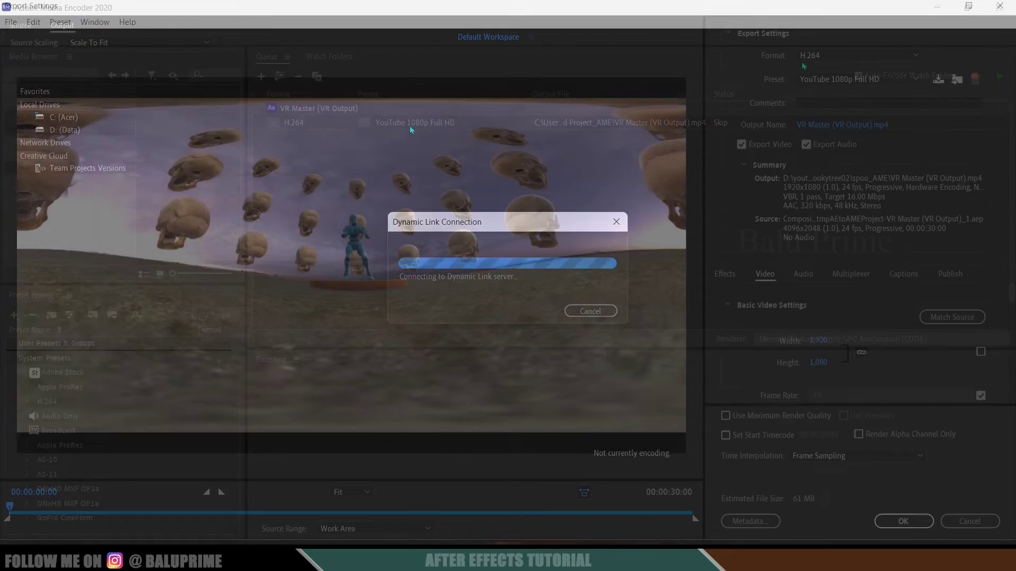
pyautogui.click(811, 55)
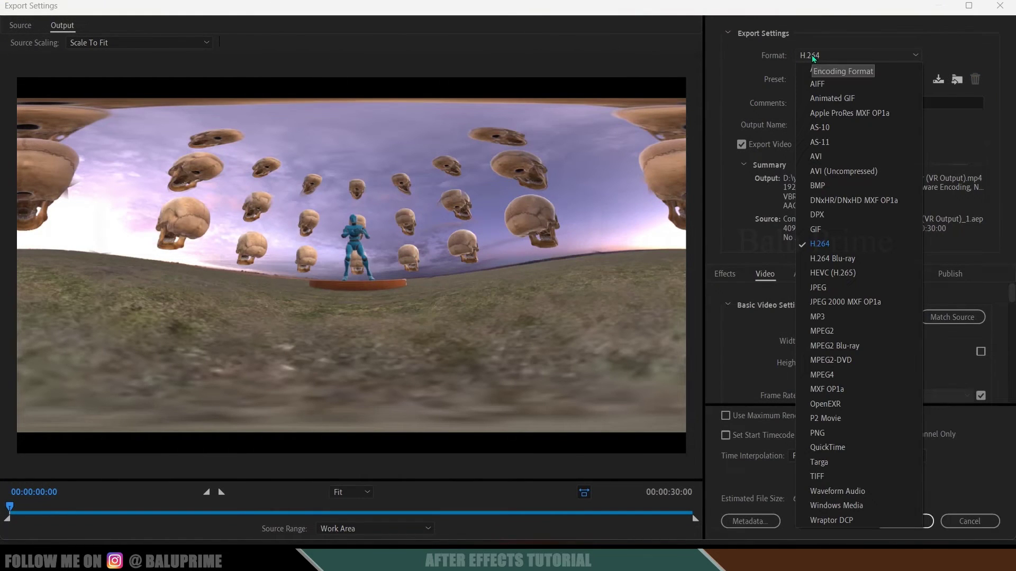
pyautogui.click(718, 79)
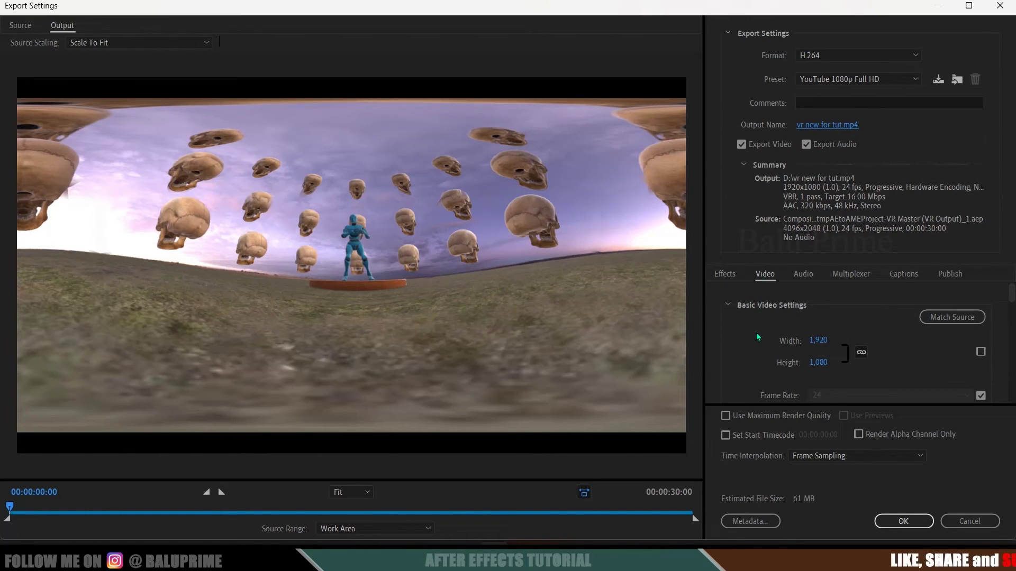
# Step: Enable Render at Maximum Depth and Use Maximum Render Quality in the export settings
pyautogui.scroll(-1, 762, 342)
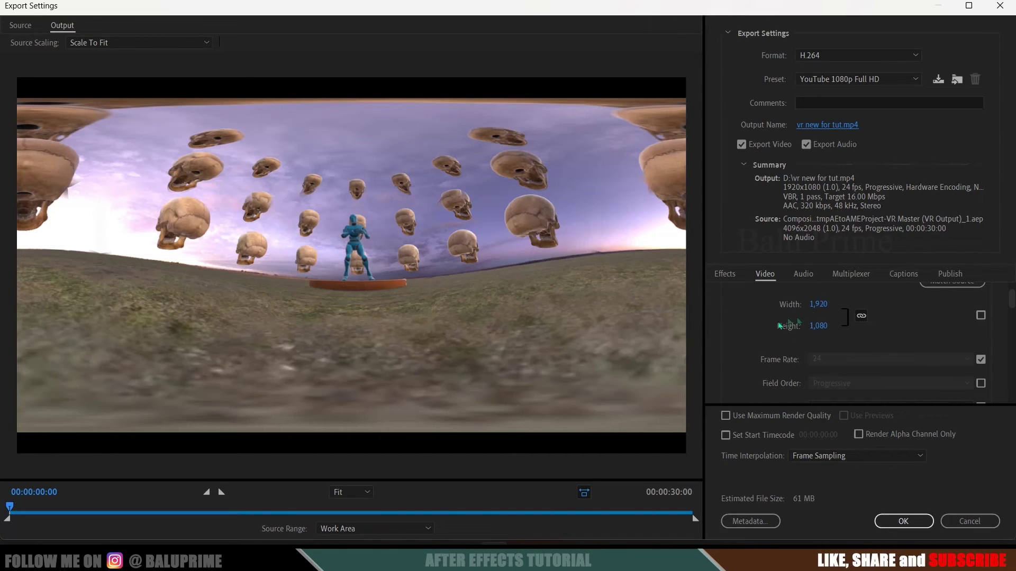
pyautogui.scroll(-3, 794, 325)
pyautogui.click(778, 321)
pyautogui.click(725, 416)
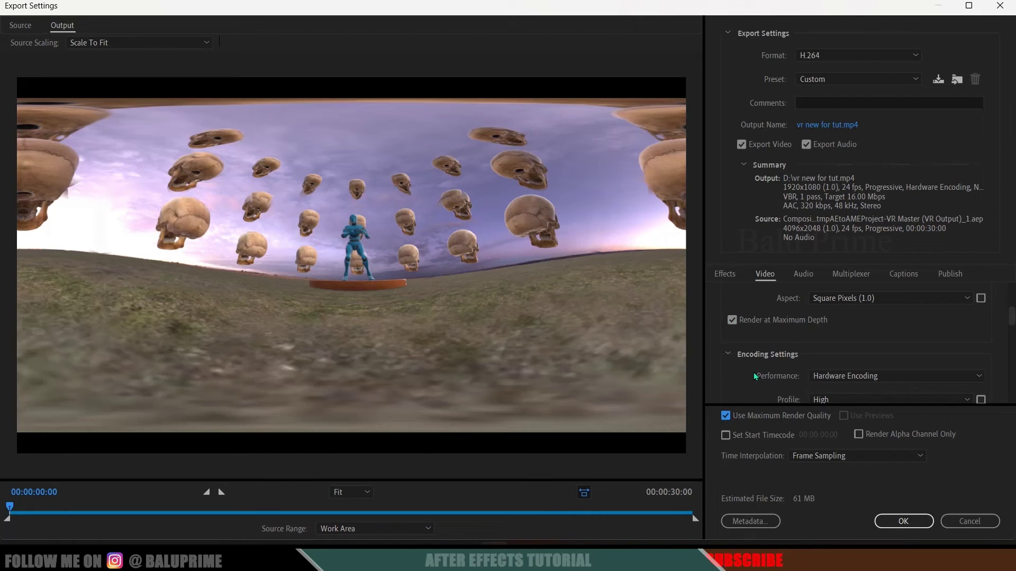
# Step: Mark the exported video as VR in the export settings and start encoding the queue
pyautogui.scroll(-3, 753, 367)
pyautogui.scroll(1, 770, 349)
pyautogui.scroll(-6, 770, 349)
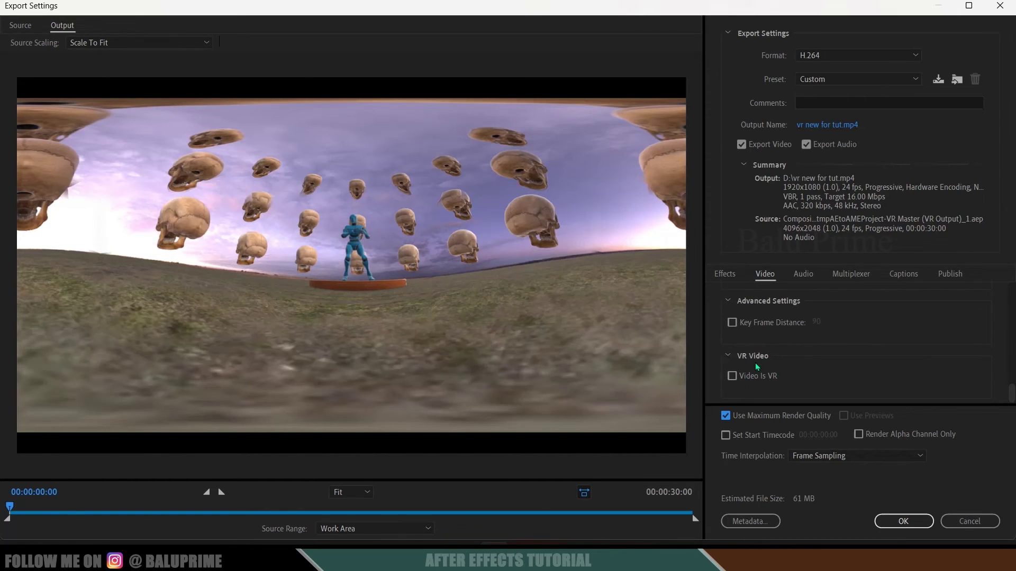
pyautogui.click(752, 381)
pyautogui.scroll(-2, 762, 366)
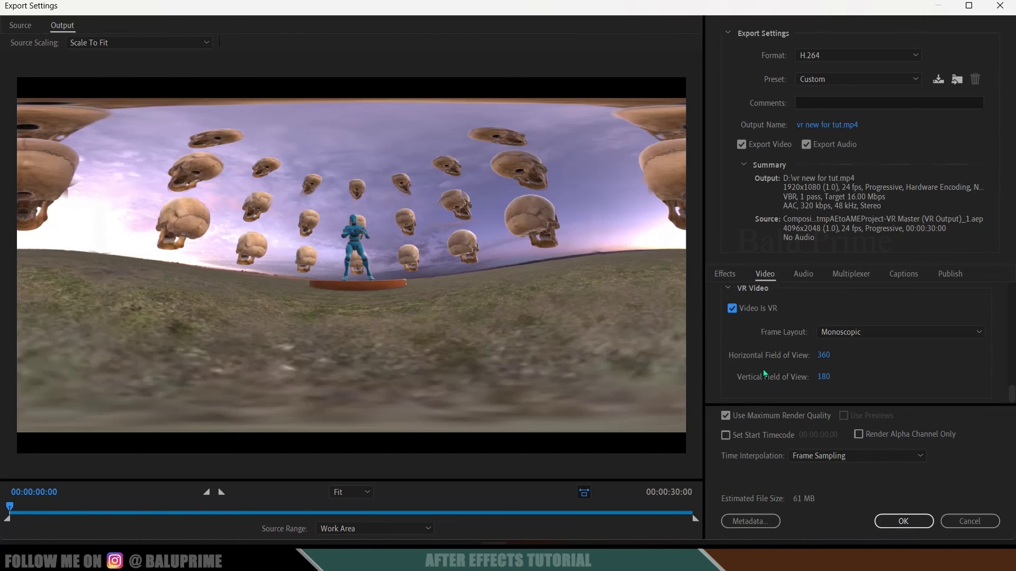
pyautogui.click(902, 522)
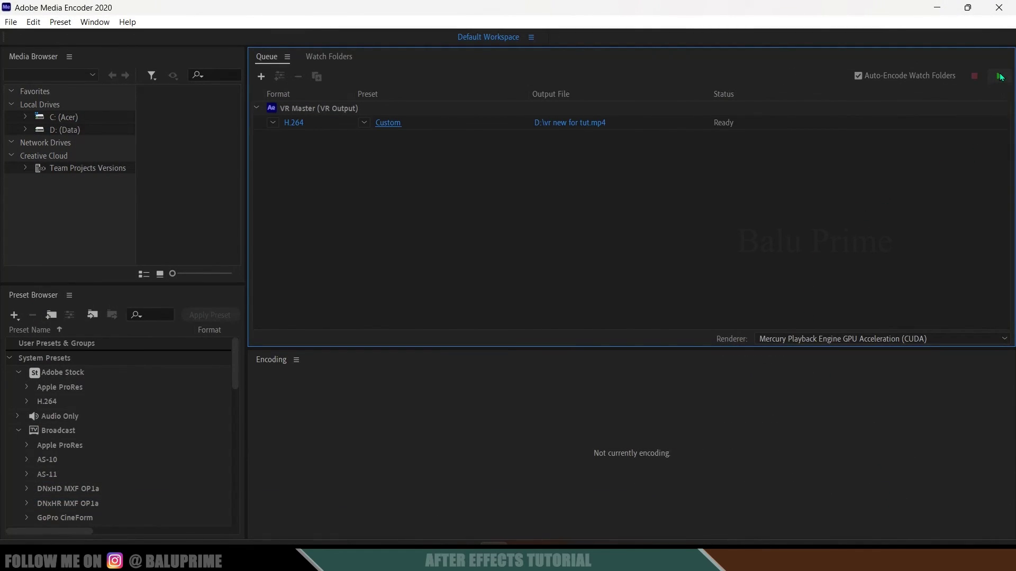
pyautogui.click(999, 77)
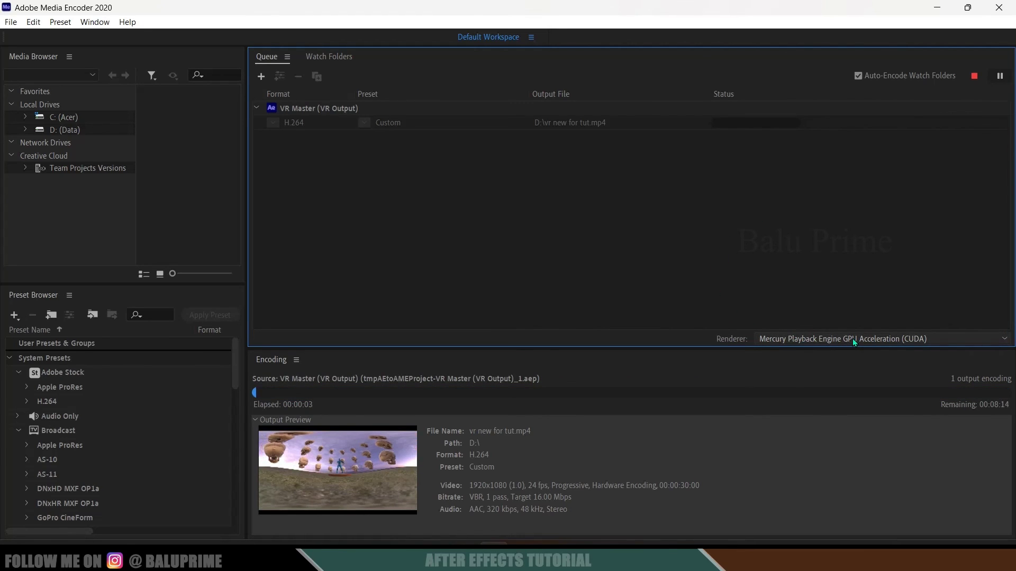
pyautogui.moveTo(853, 338)
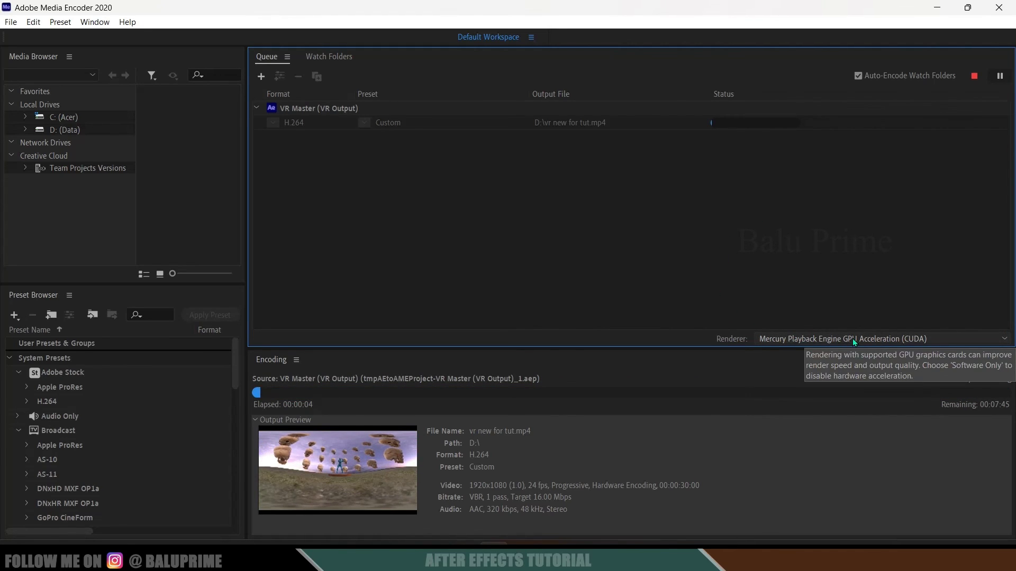